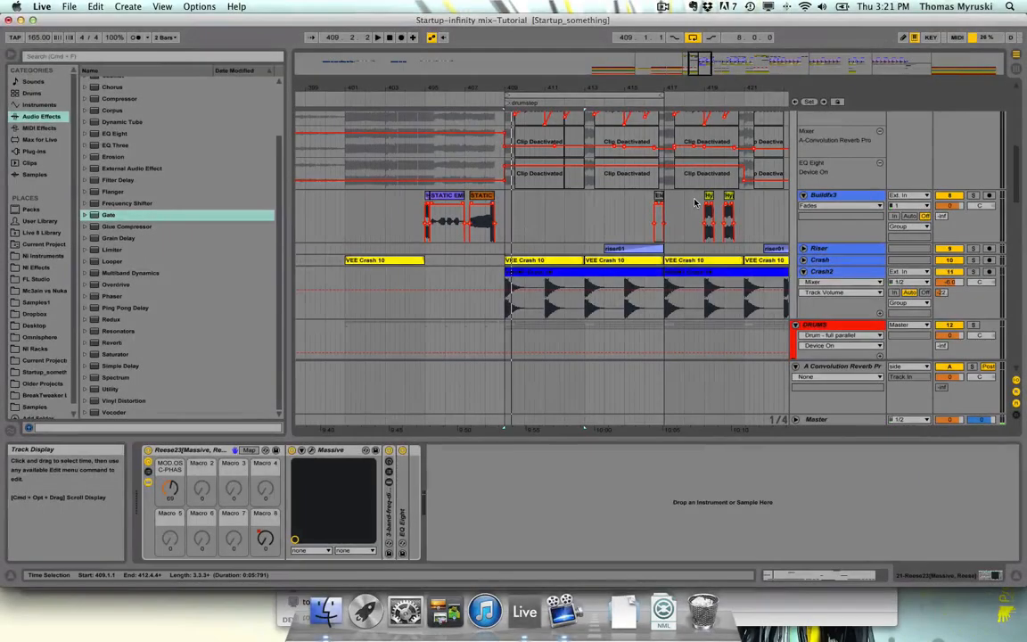
- Look through the arrangement's tracks and select the 8-bar MIDI clip on the Reese23 track at bar 409
scroll(628, 223, "down", 10)
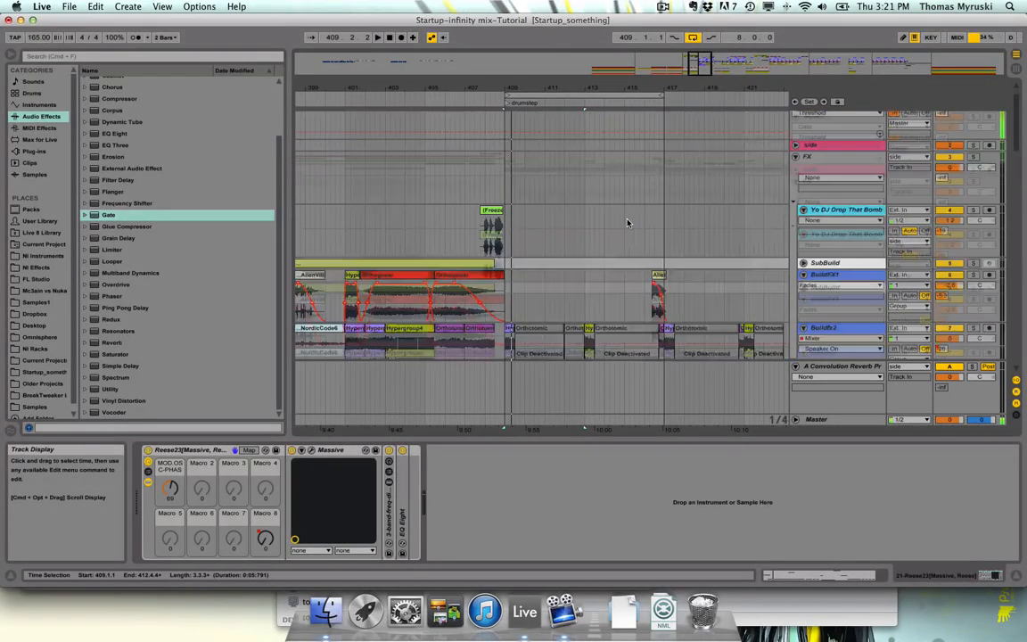
scroll(628, 223, "down", 10)
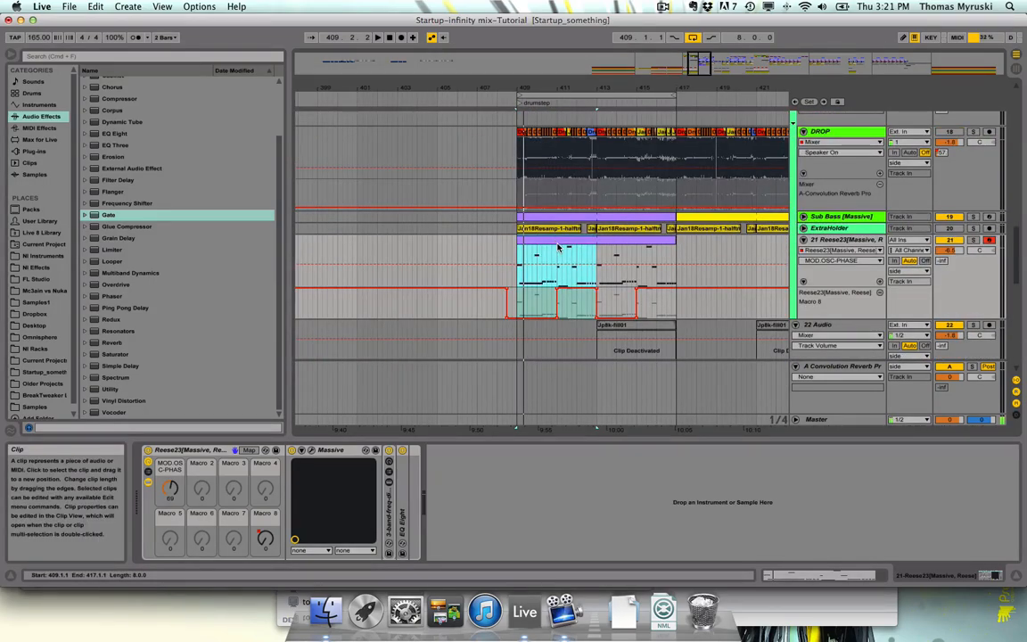
left_click(624, 242)
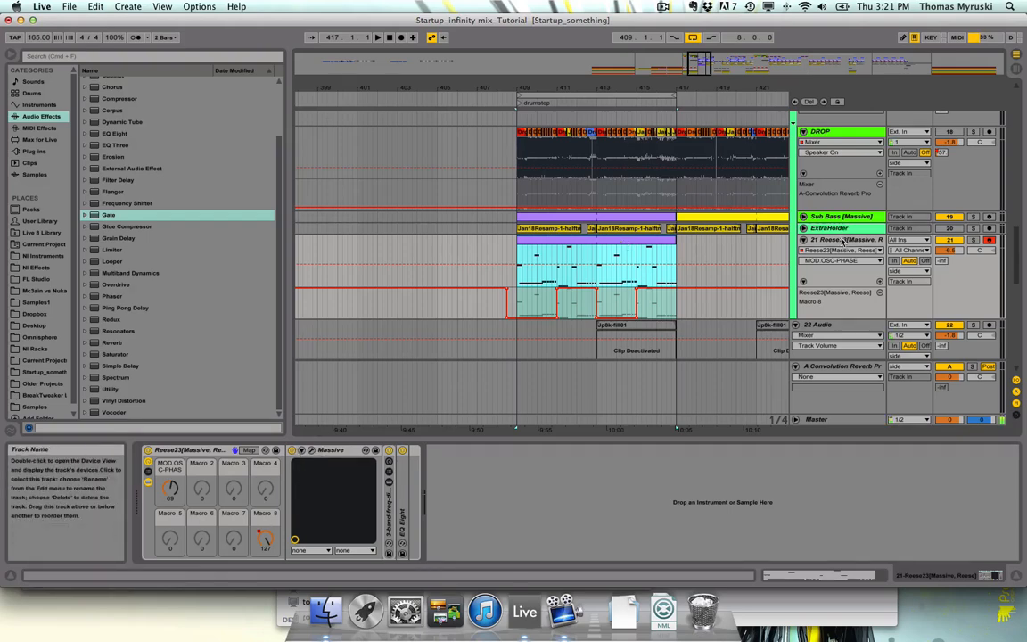
scroll(440, 247, "up", 15)
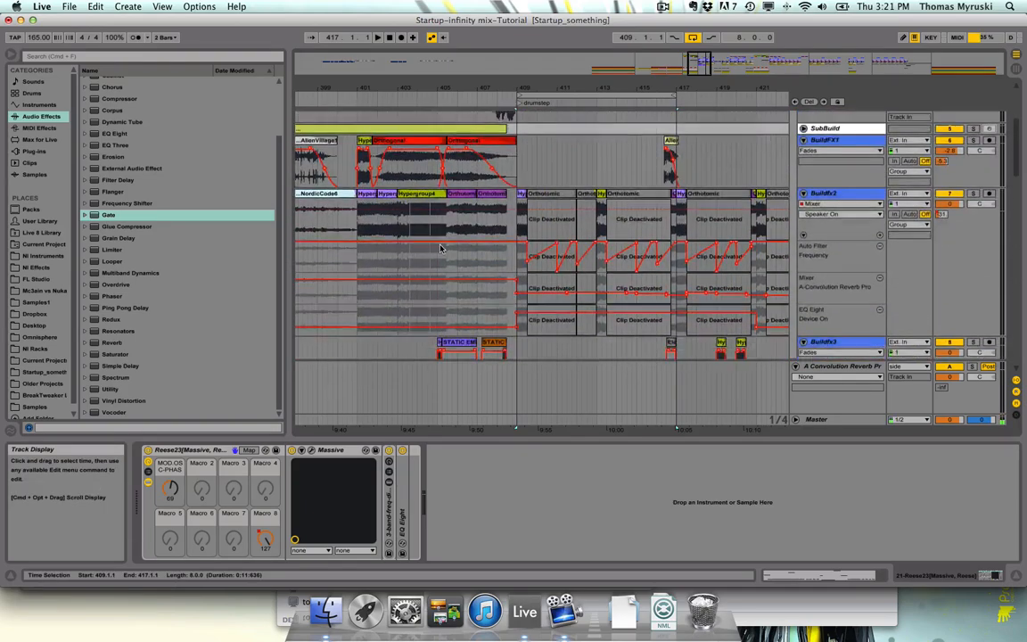
scroll(440, 247, "down", 5)
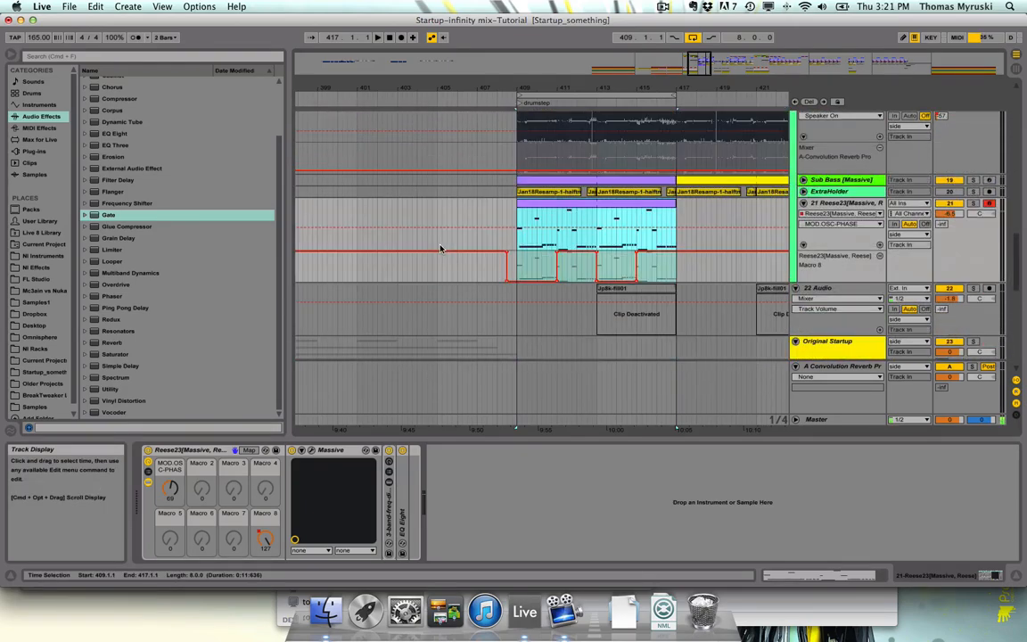
- Play the arrangement from bar 401 through the looped drumstep section and stop playback
left_click(356, 212)
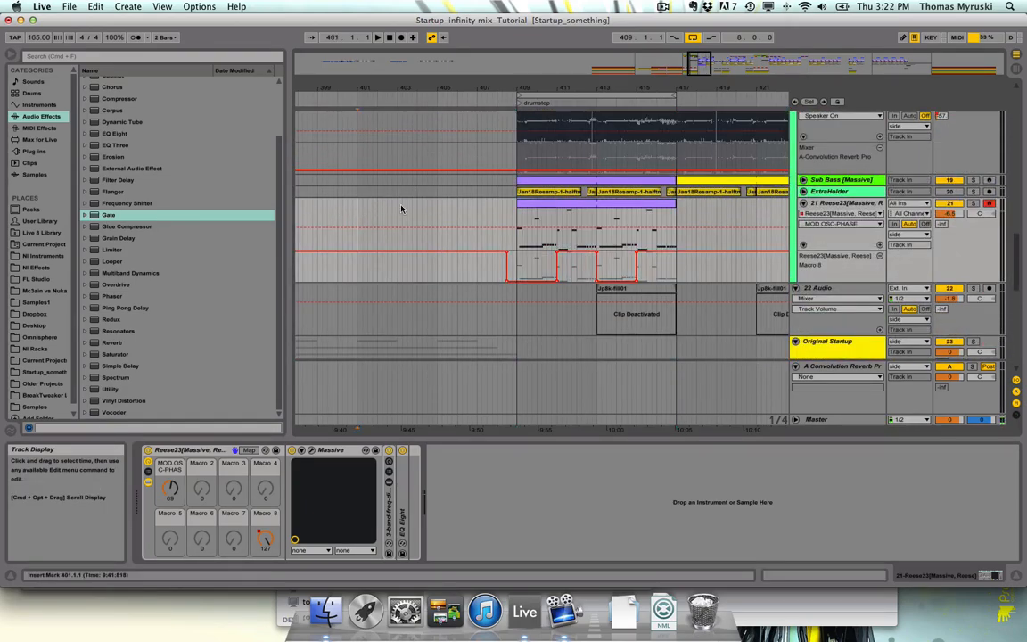
key("space")
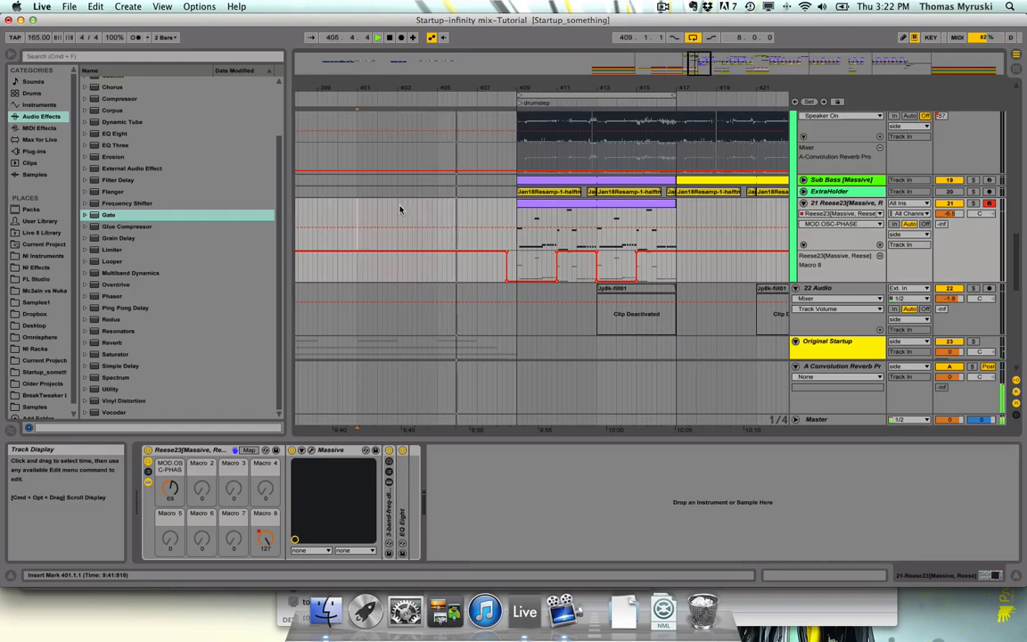
scroll(370, 211, "up", 5)
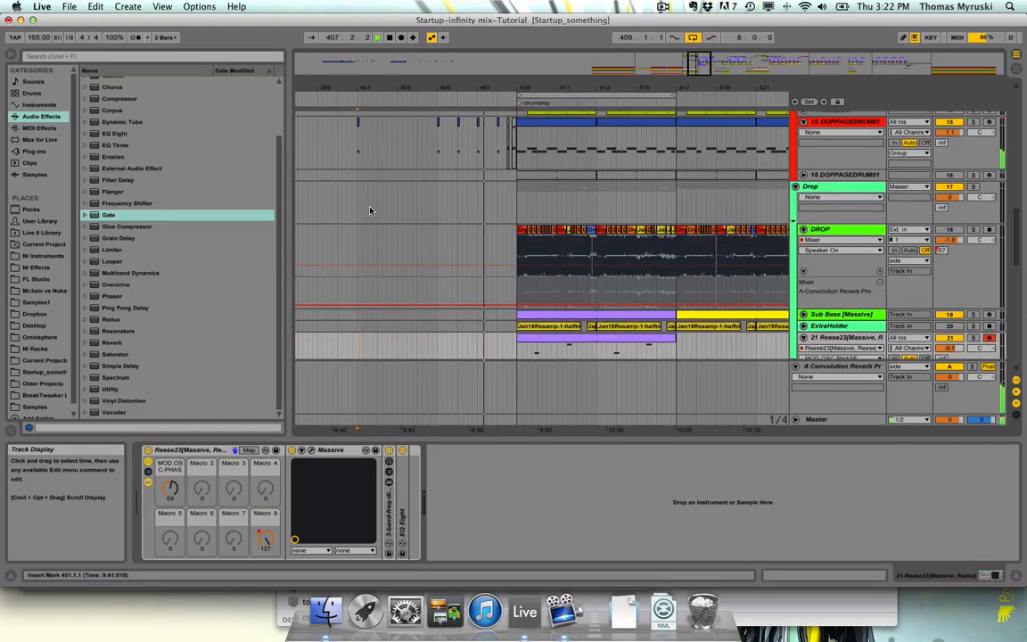
scroll(370, 211, "down", 5)
scroll(370, 211, "up", 2)
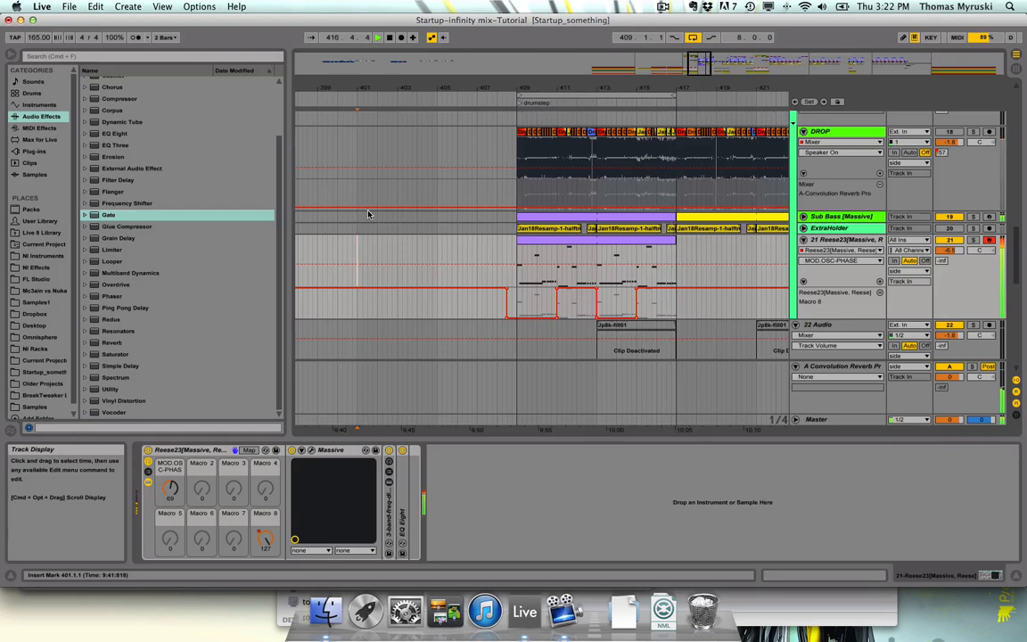
scroll(369, 214, "right", 2)
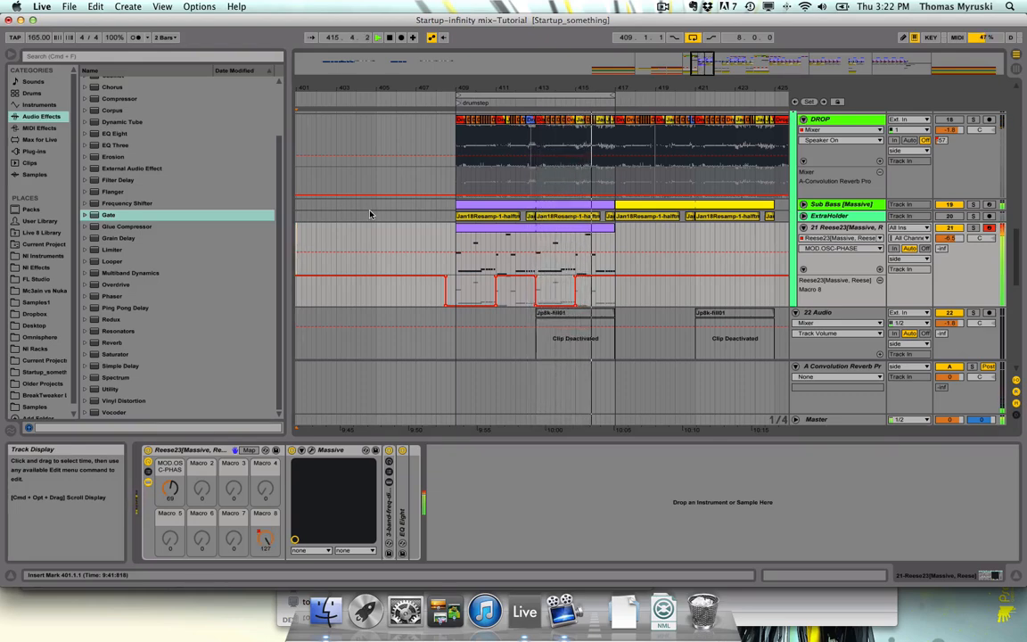
key("space")
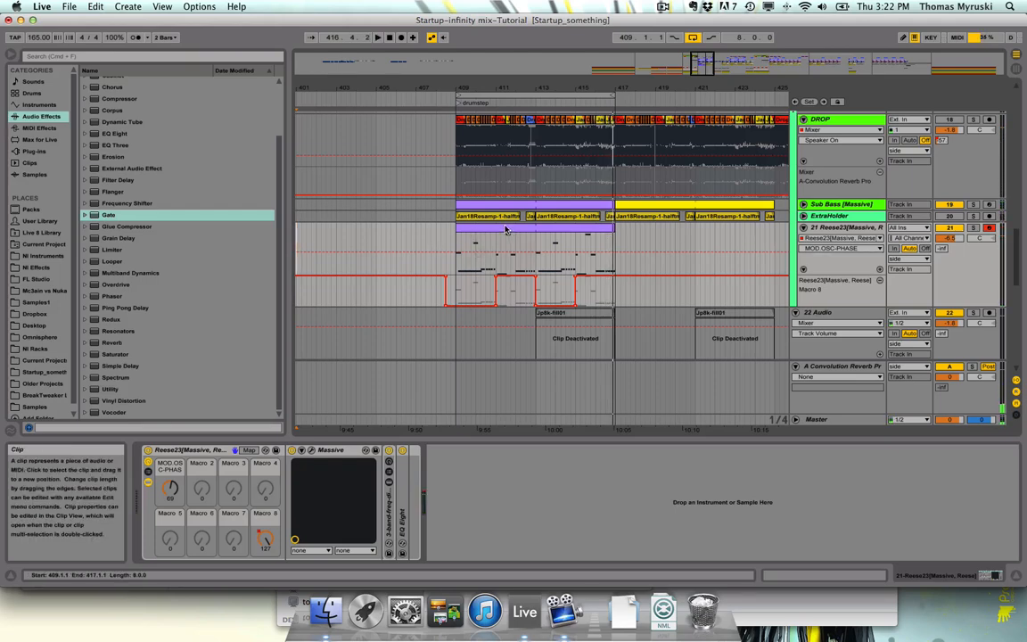
- Open the Massive editor of the Reese track and switch off the 3-band and EQ Eight devices after its rack
left_click(506, 230)
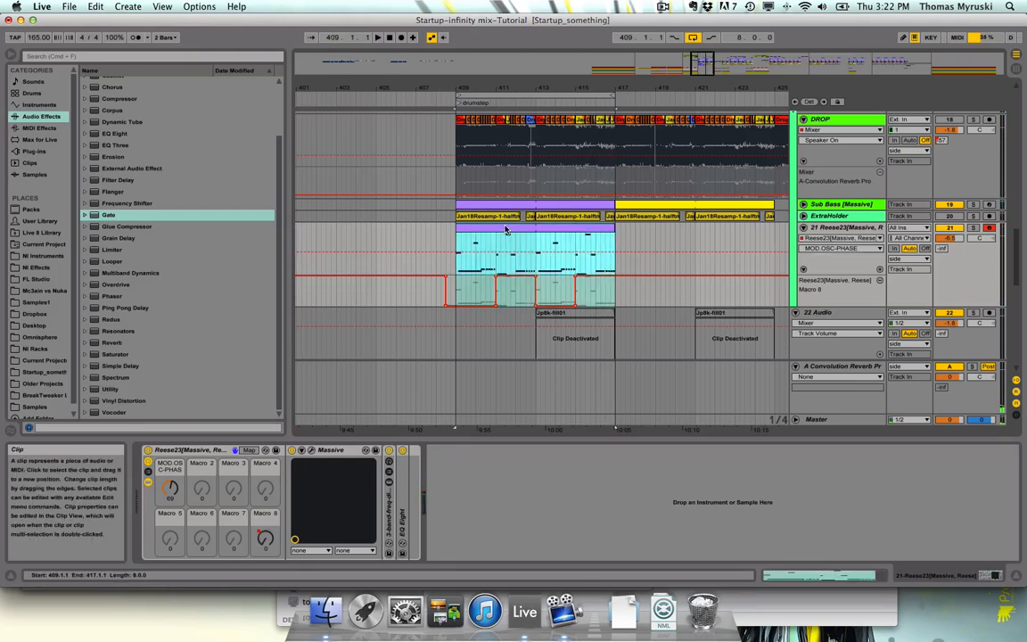
left_click(313, 452)
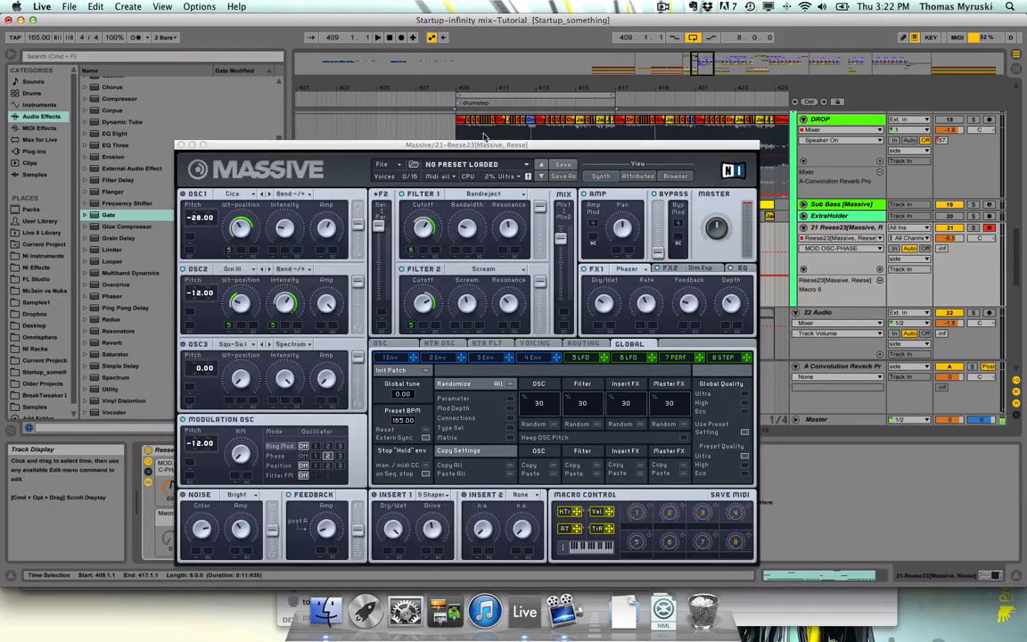
left_click_drag(489, 144, 806, 51)
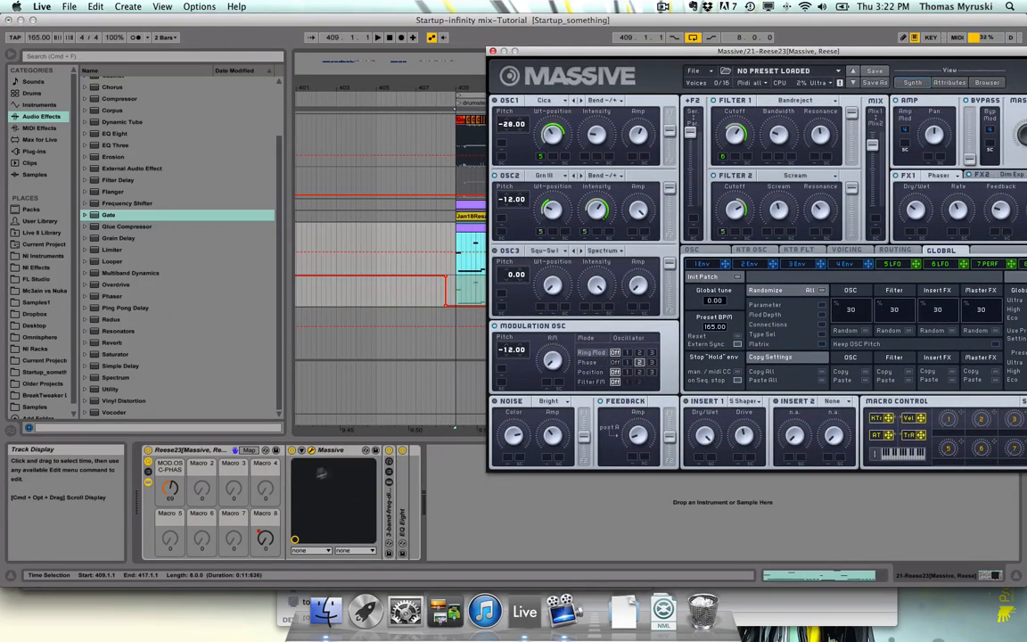
left_click(404, 453)
left_click(389, 450)
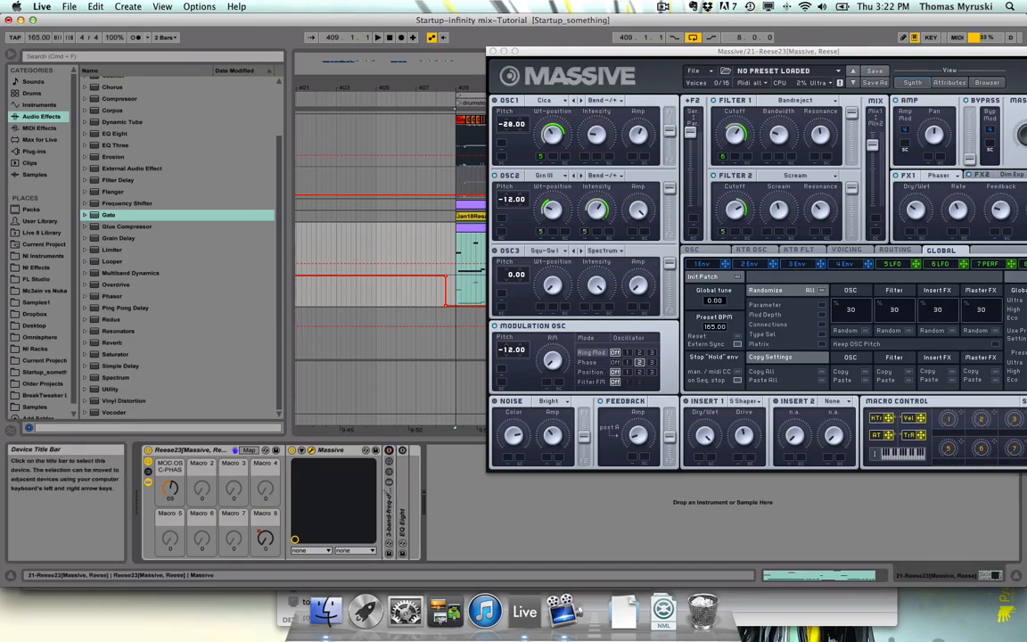
- Duplicate the Massive chain inside the Reese23 instrument rack and mute the first chain
left_click(341, 452)
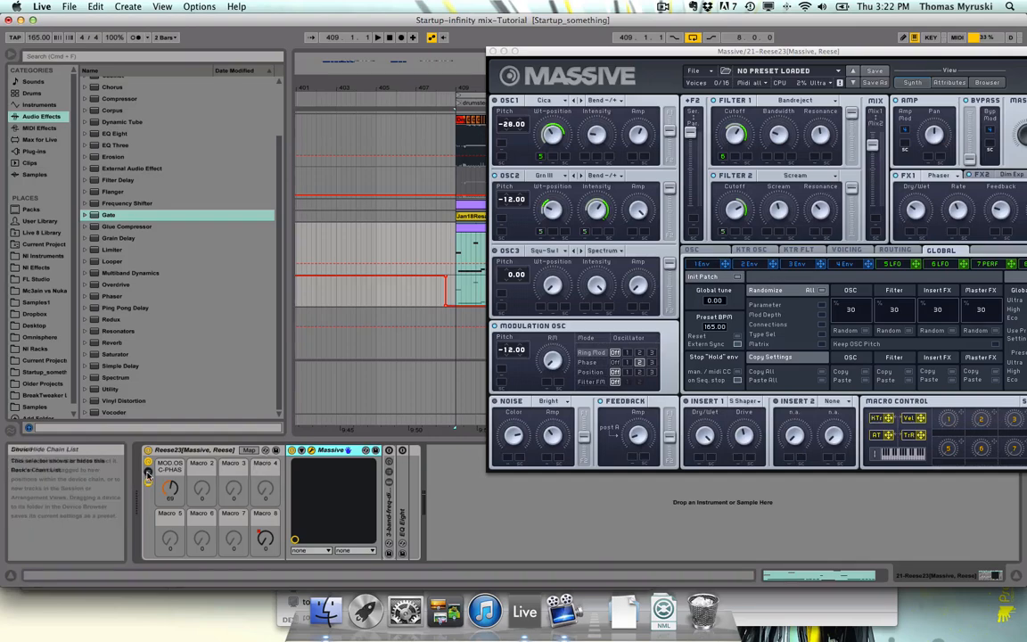
left_click(148, 471)
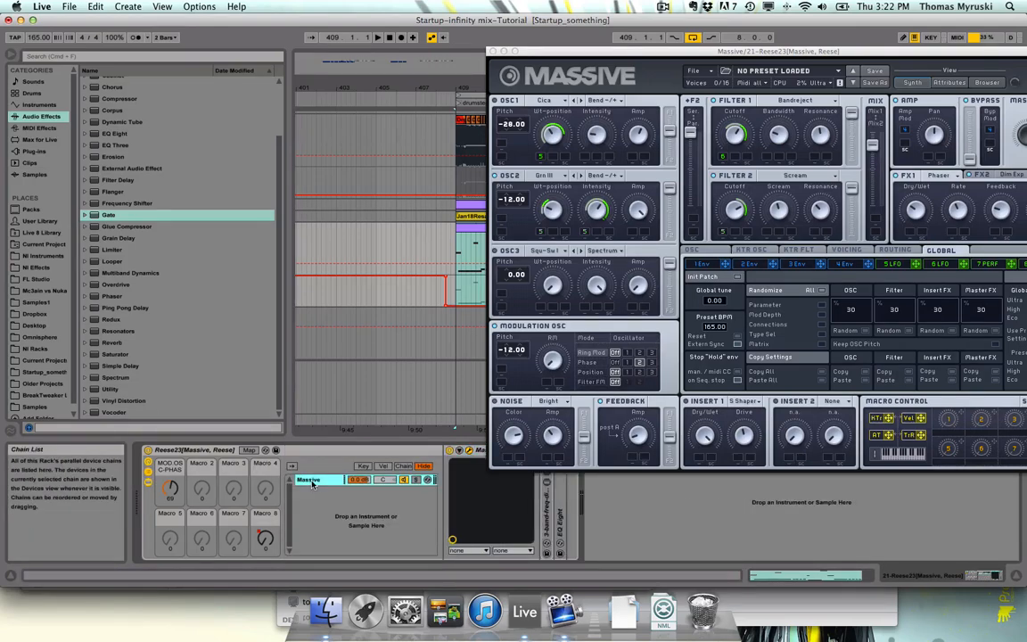
key("super+d")
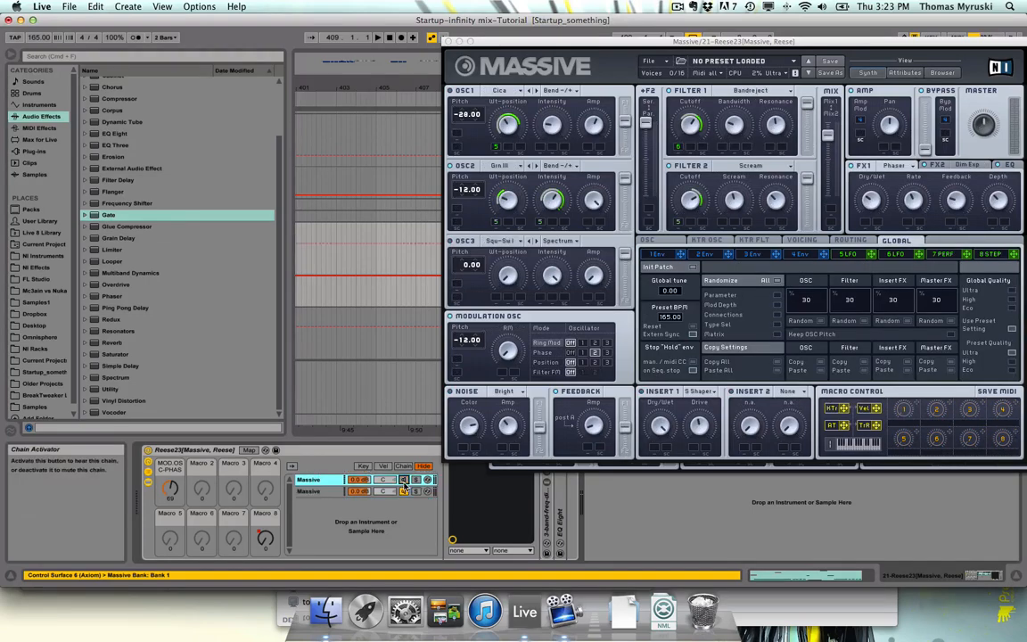
left_click_drag(675, 41, 242, 19)
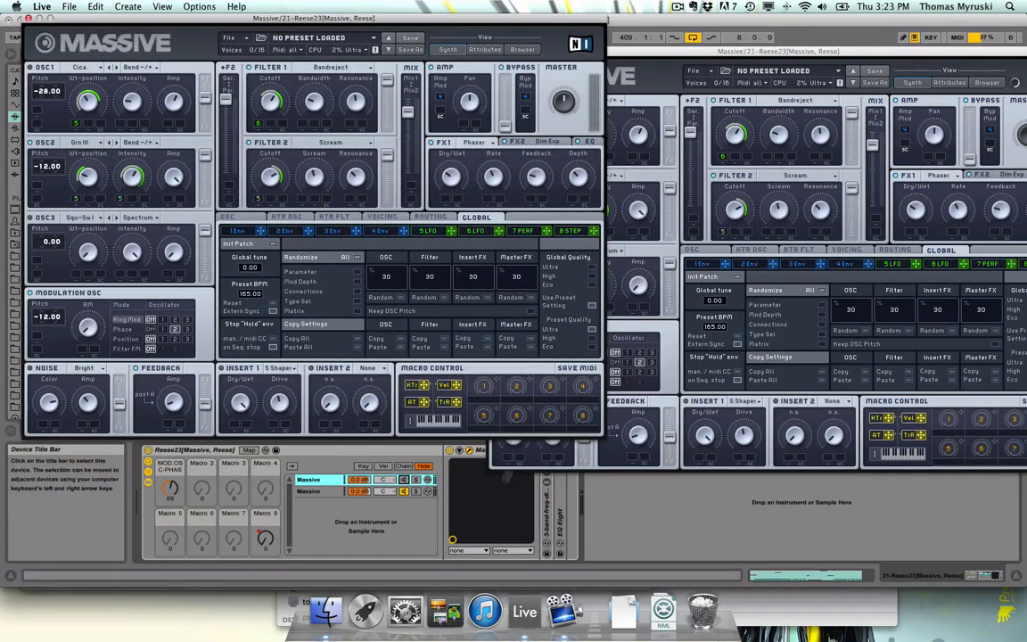
- Open the second chain's Massive editor and reset it to a new empty sound
left_click(341, 491)
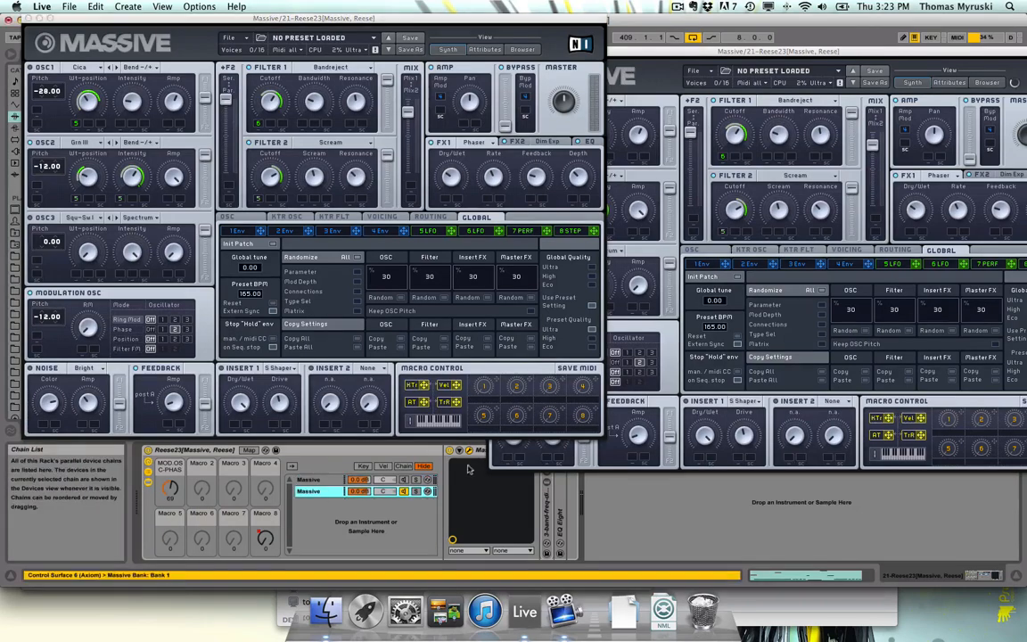
left_click(470, 452)
left_click(470, 452)
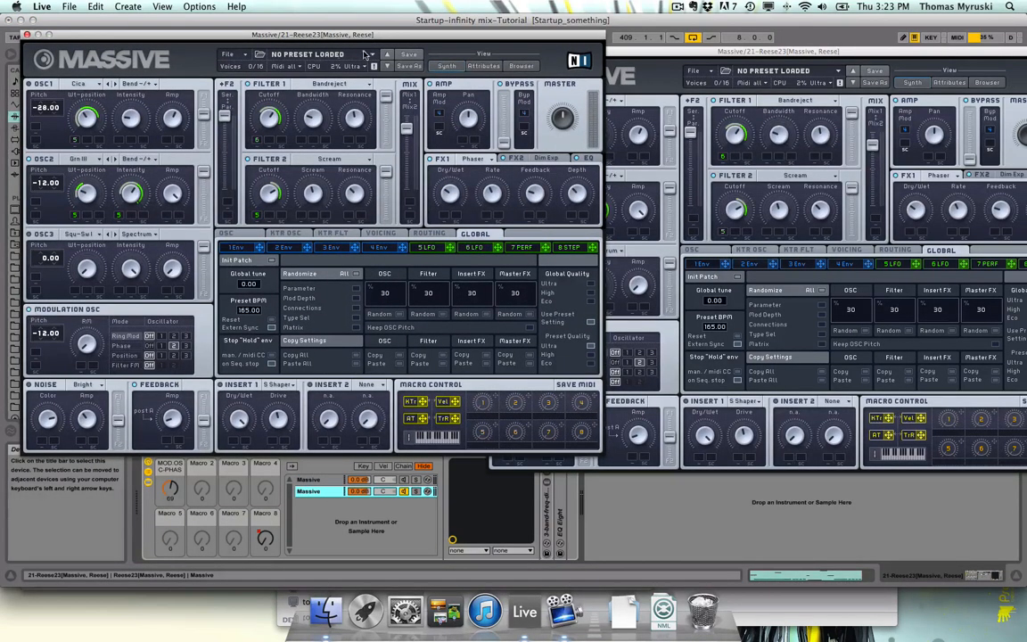
left_click(229, 55)
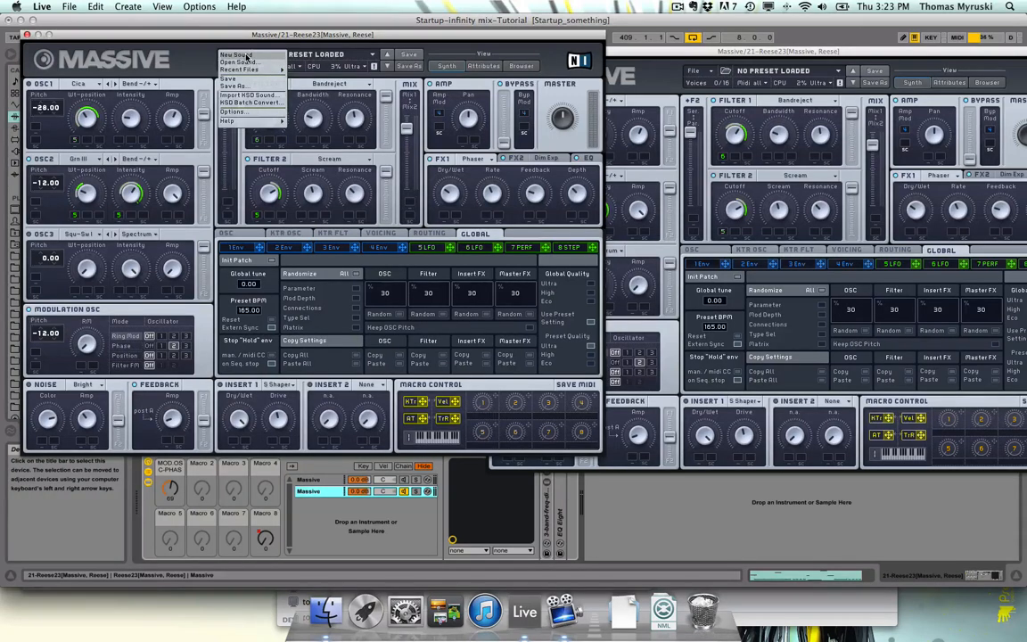
left_click(247, 55)
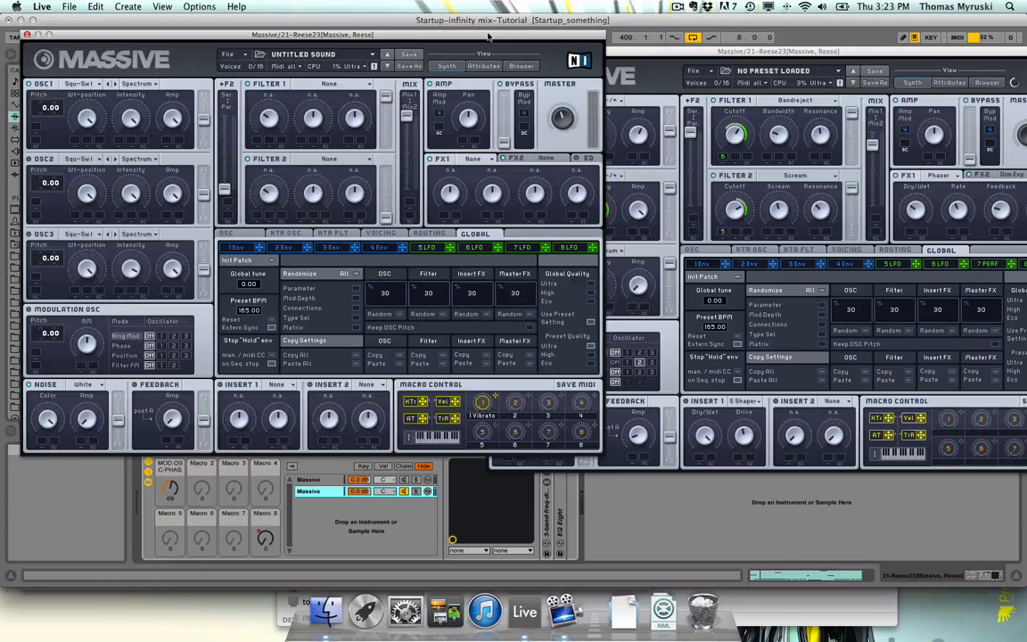
left_click_drag(489, 36, 545, 105)
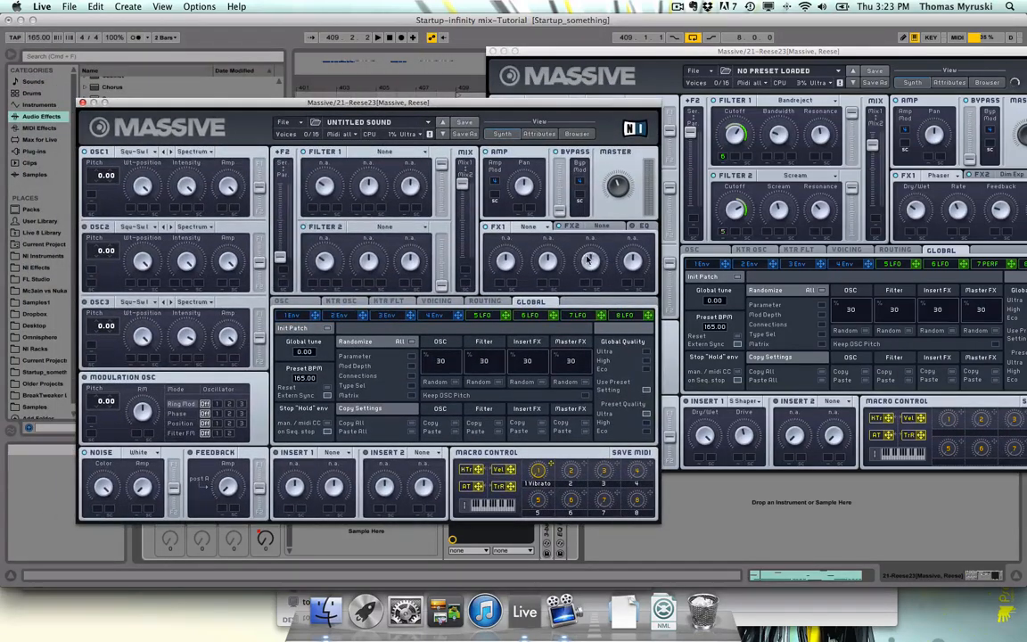
- Set the new sound's voicing to Monorotate with Legato Triller triggering and 2 unison voices
left_click(442, 315)
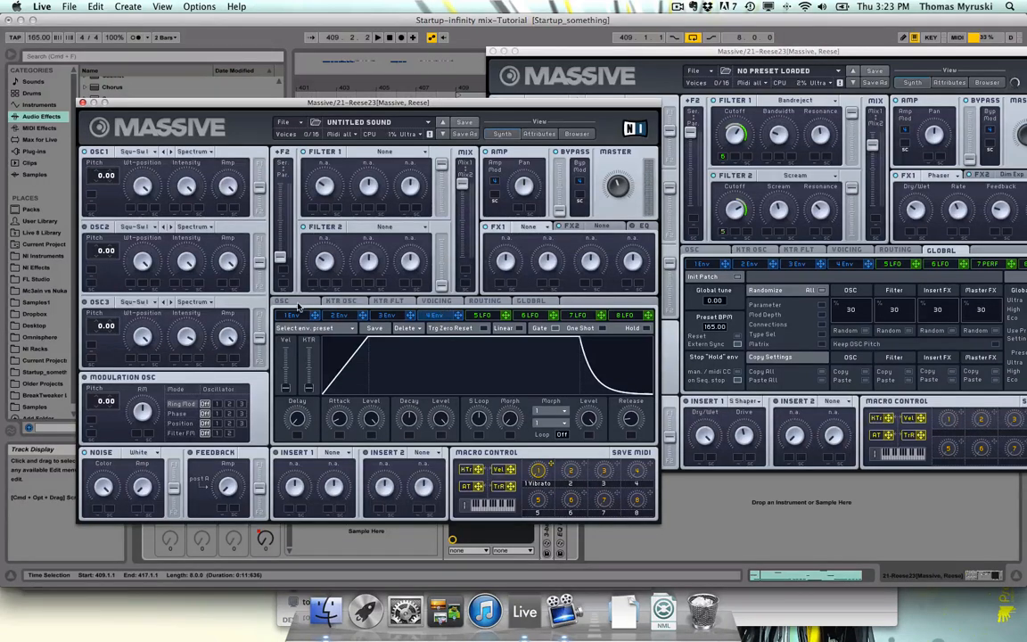
left_click(298, 304)
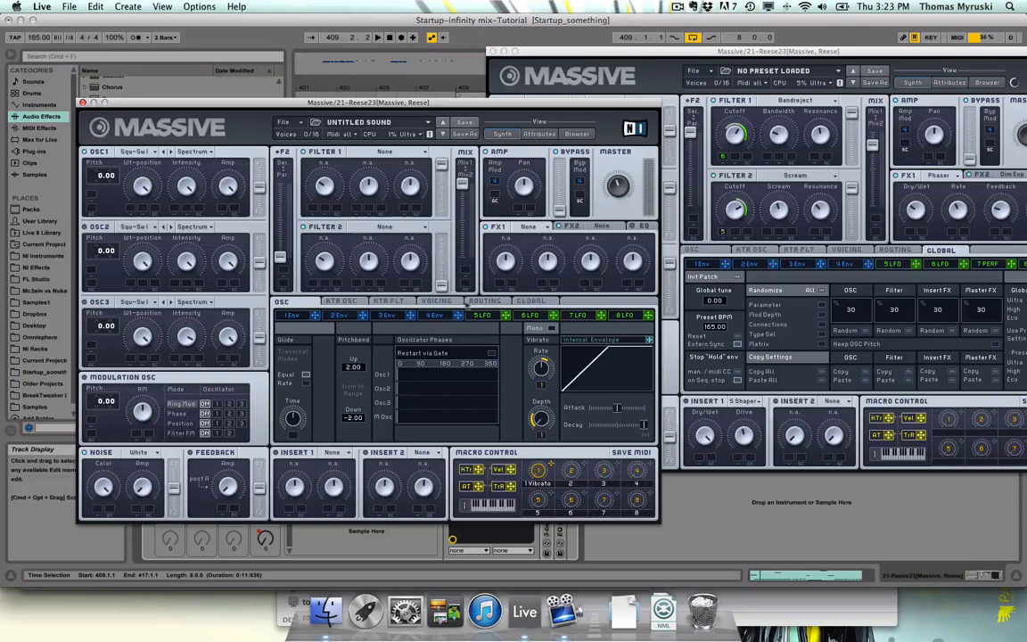
left_click(446, 302)
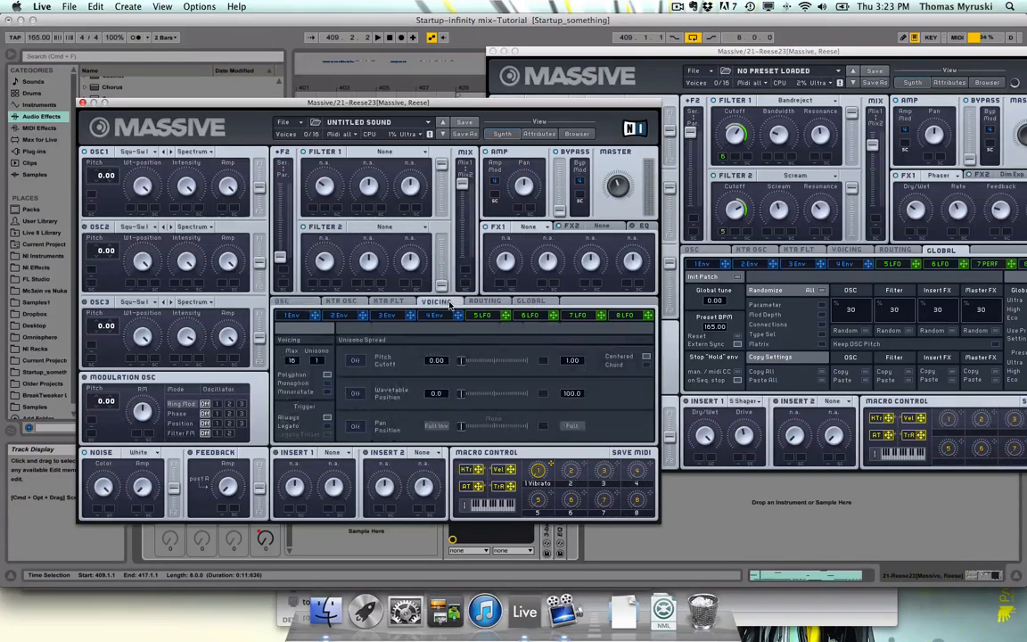
left_click(327, 393)
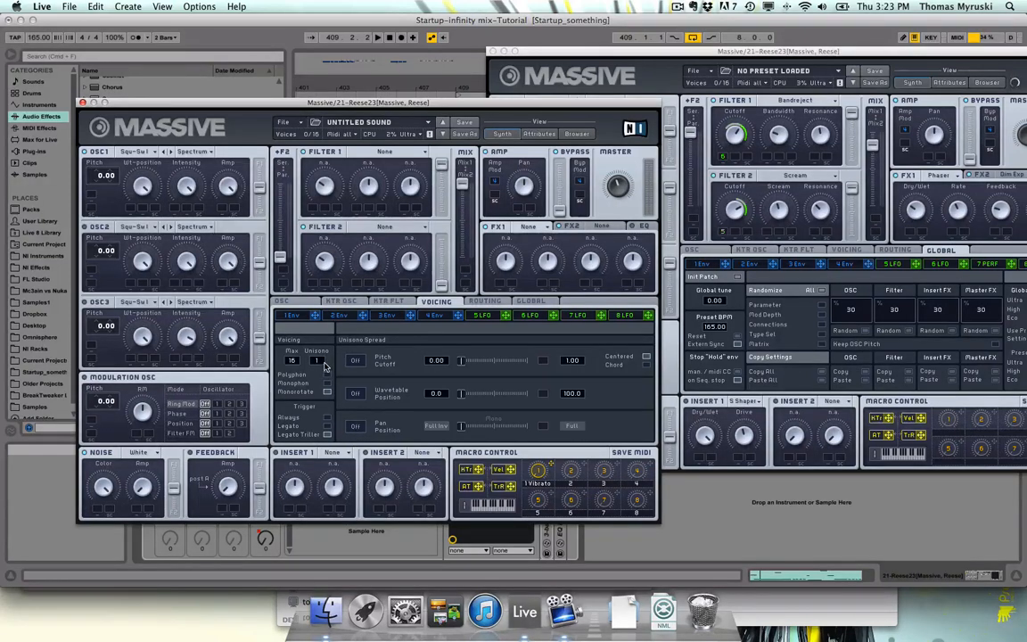
left_click_drag(325, 362, 325, 357)
- Enable the Wavetable Position and Pan Position unison spreads and raise both spread amounts to roughly three quarters
left_click(354, 427)
left_click(355, 393)
left_click_drag(491, 395, 513, 396)
left_click_drag(461, 427, 508, 428)
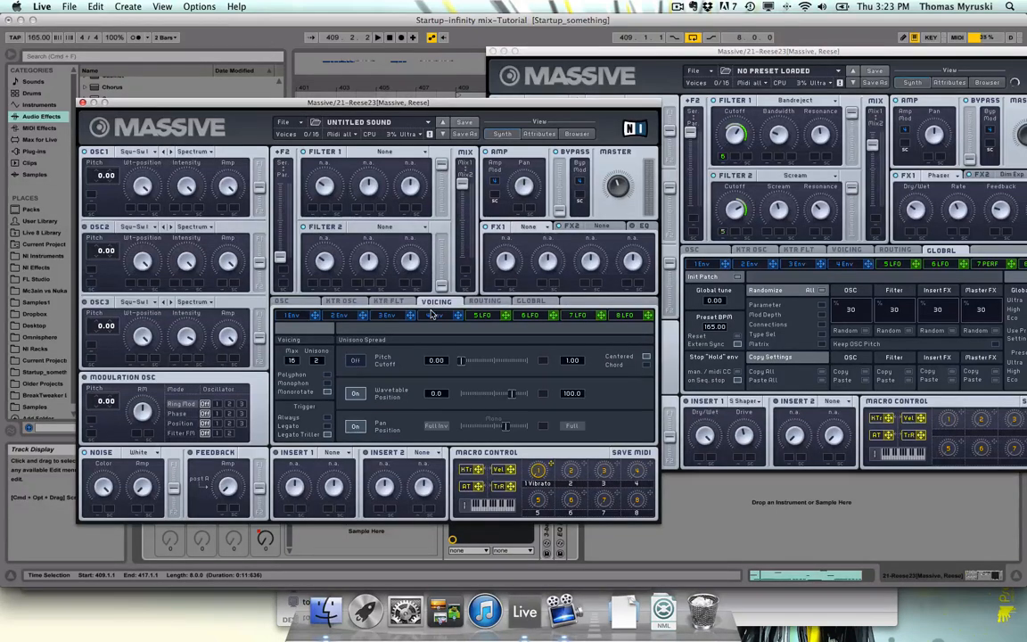
- Enable Restart via Gate for the new sound's oscillator phases, using the original patch's oscillator settings as reference
left_click(284, 301)
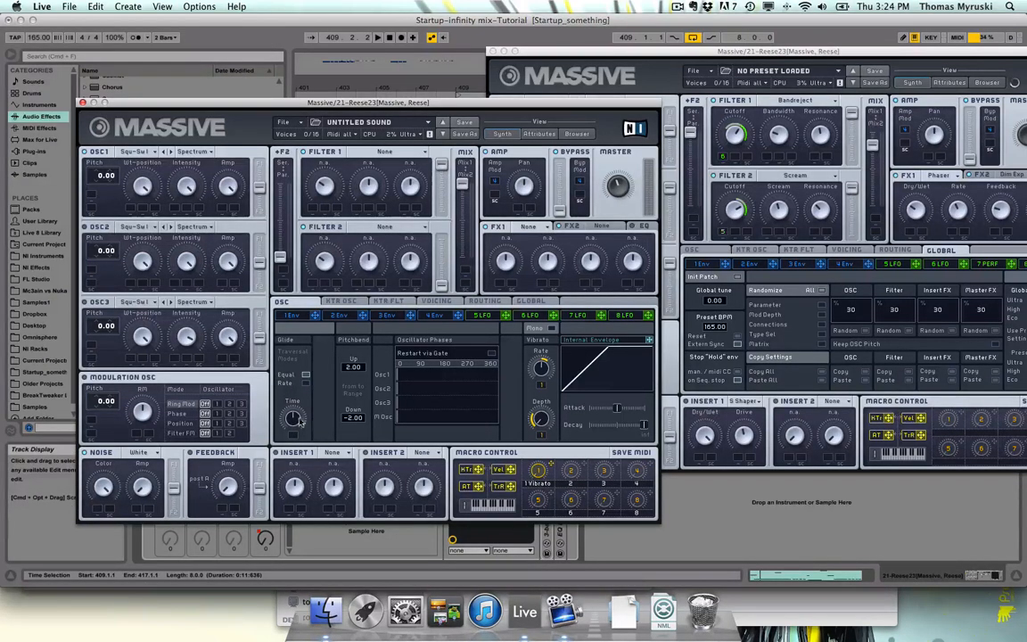
left_click(540, 72)
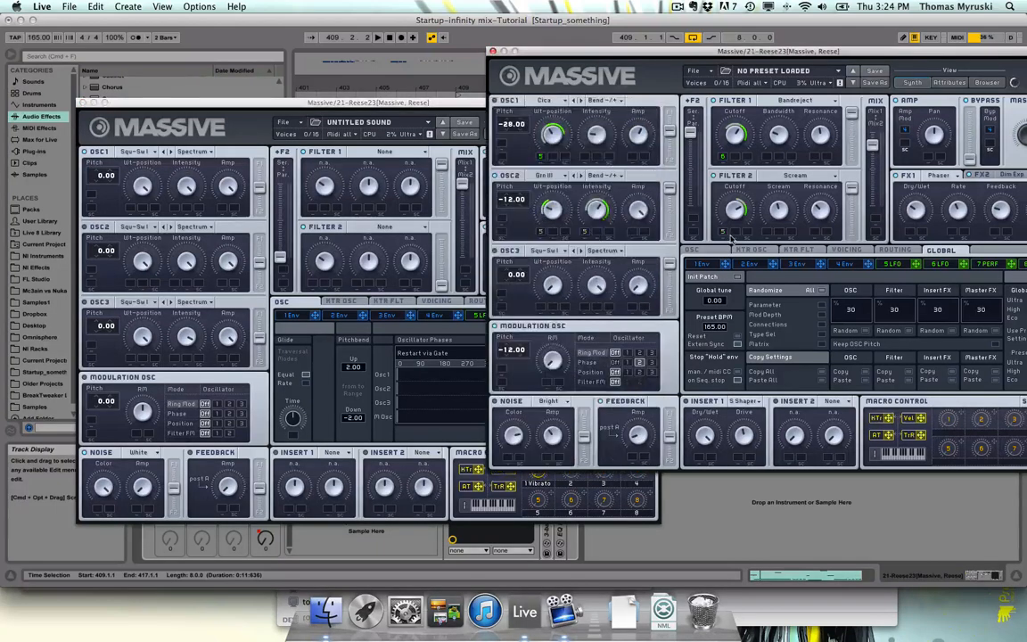
left_click(715, 252)
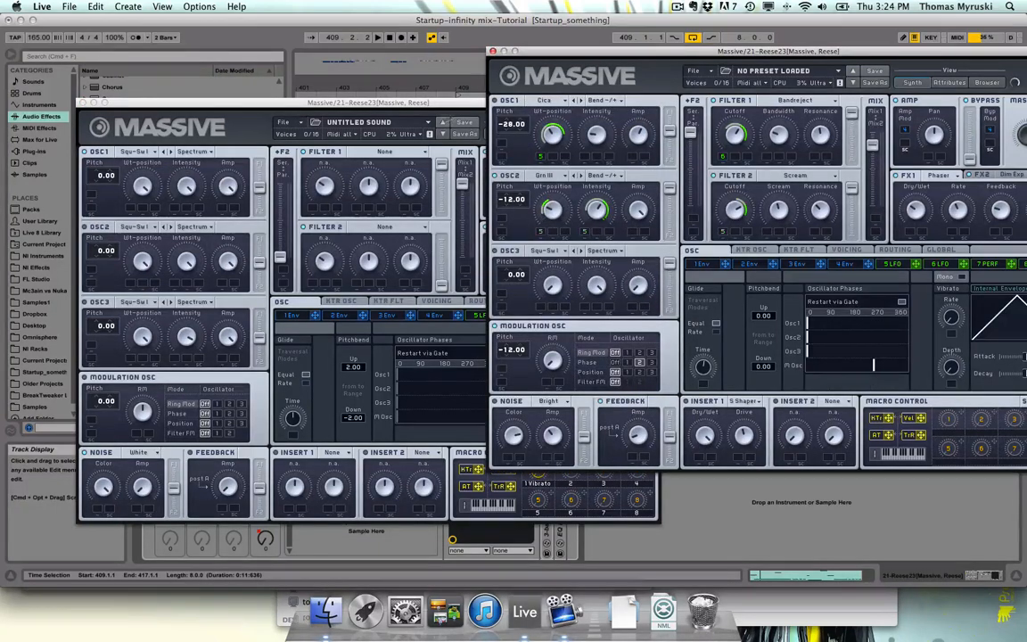
left_click(414, 109)
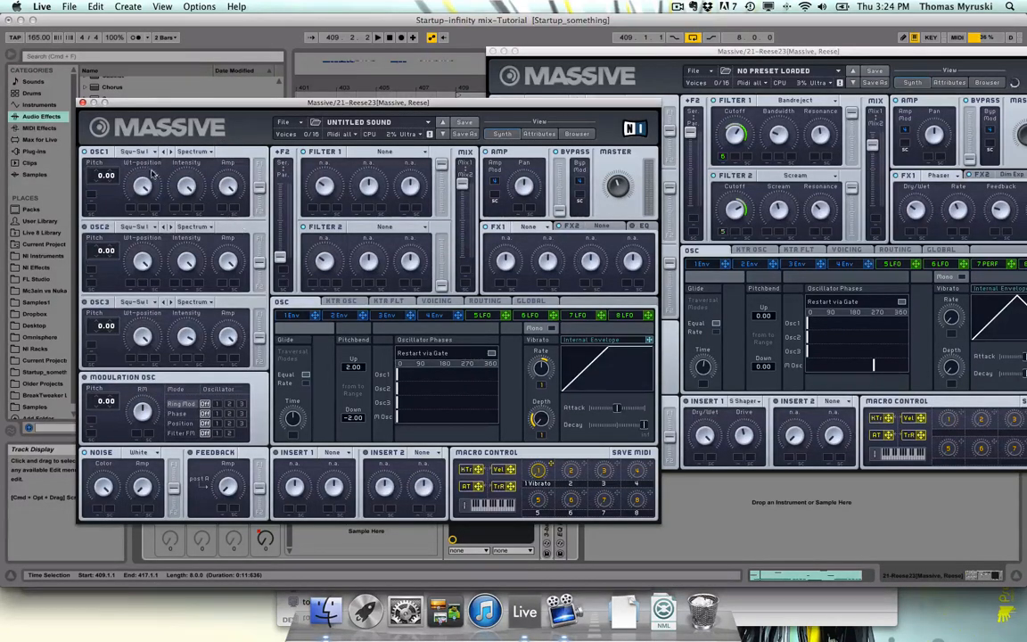
- Set the new sound's first oscillator to the Groan III wavetable with Bend -/+ mode, using the original patch as reference
left_click(136, 152)
left_click(872, 62)
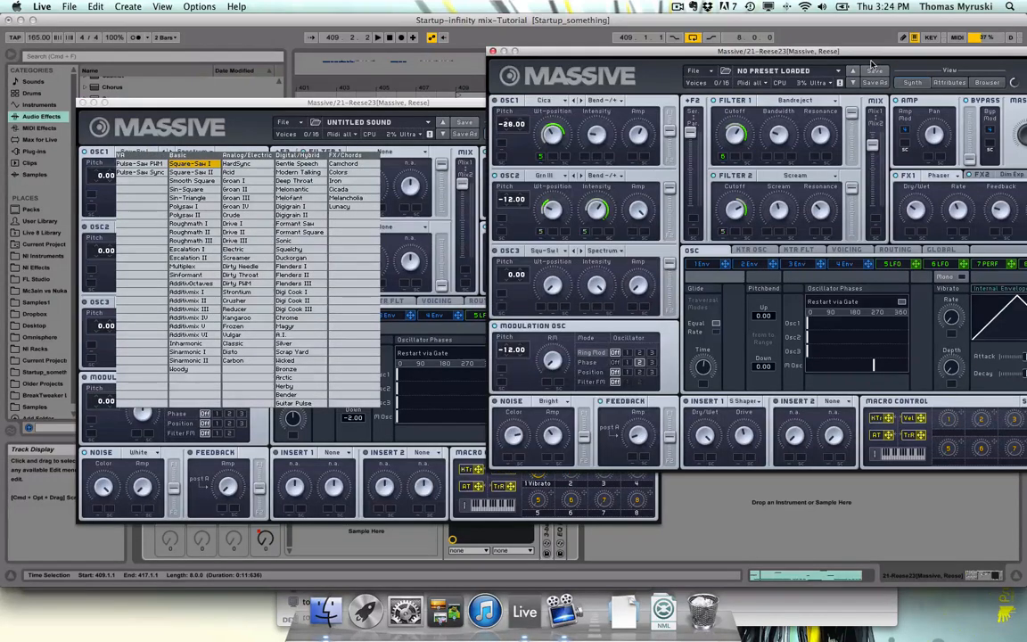
left_click(560, 177)
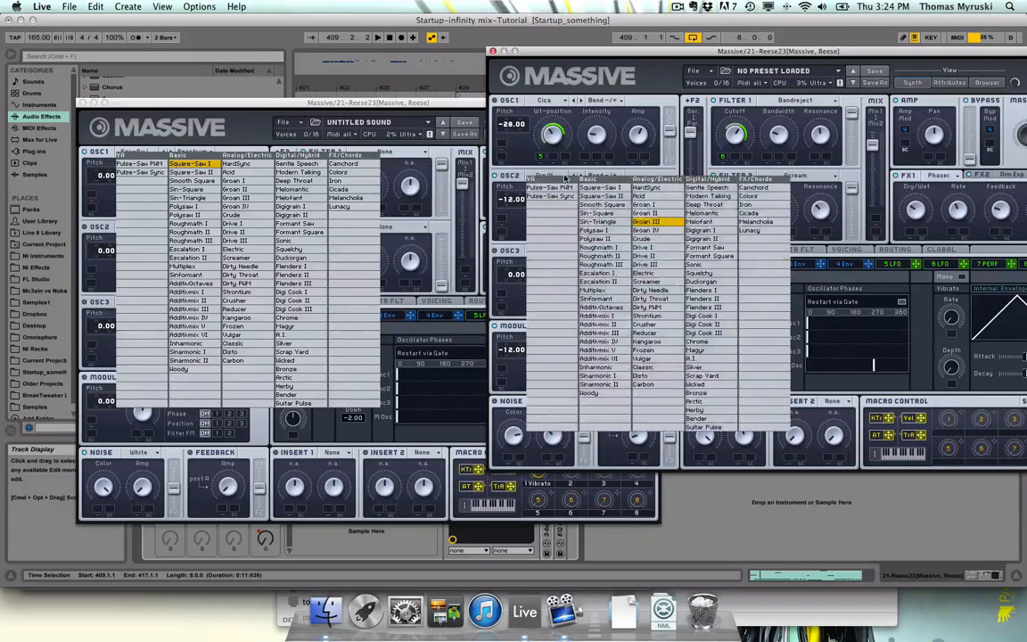
left_click(693, 58)
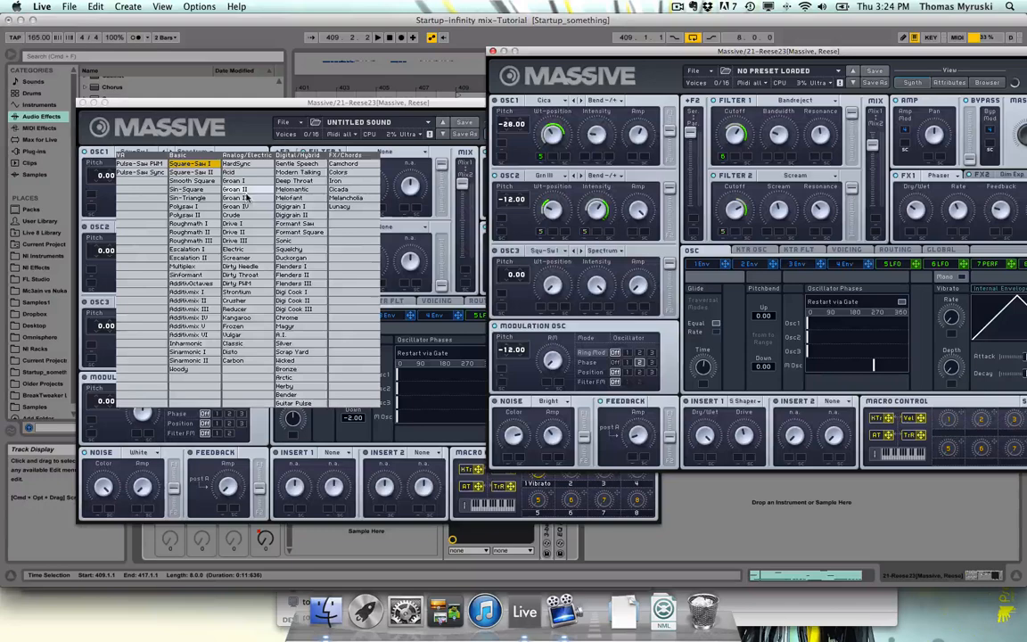
left_click(235, 197)
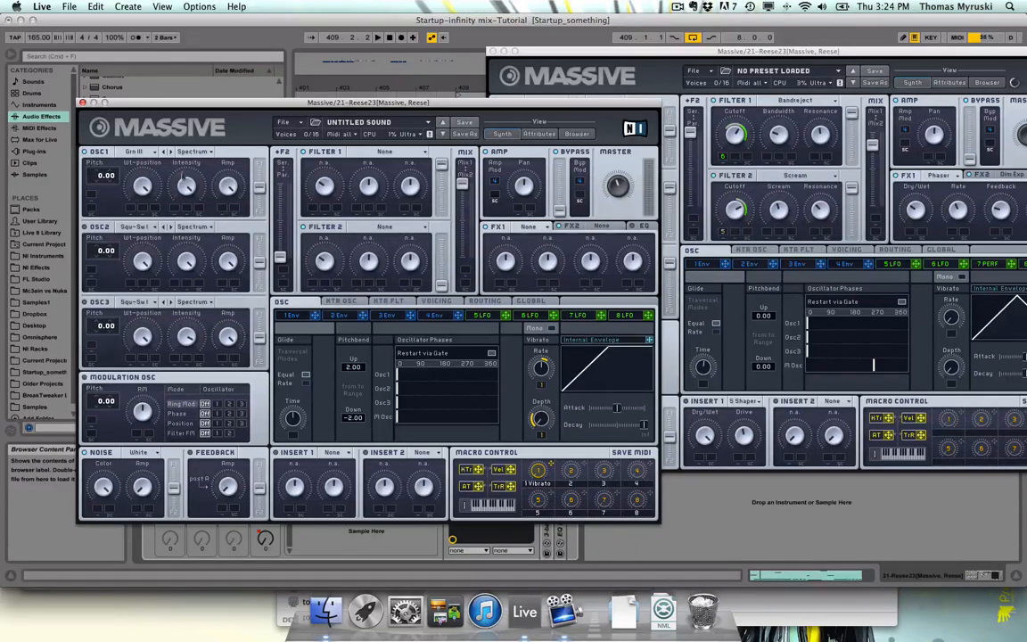
left_click(201, 152)
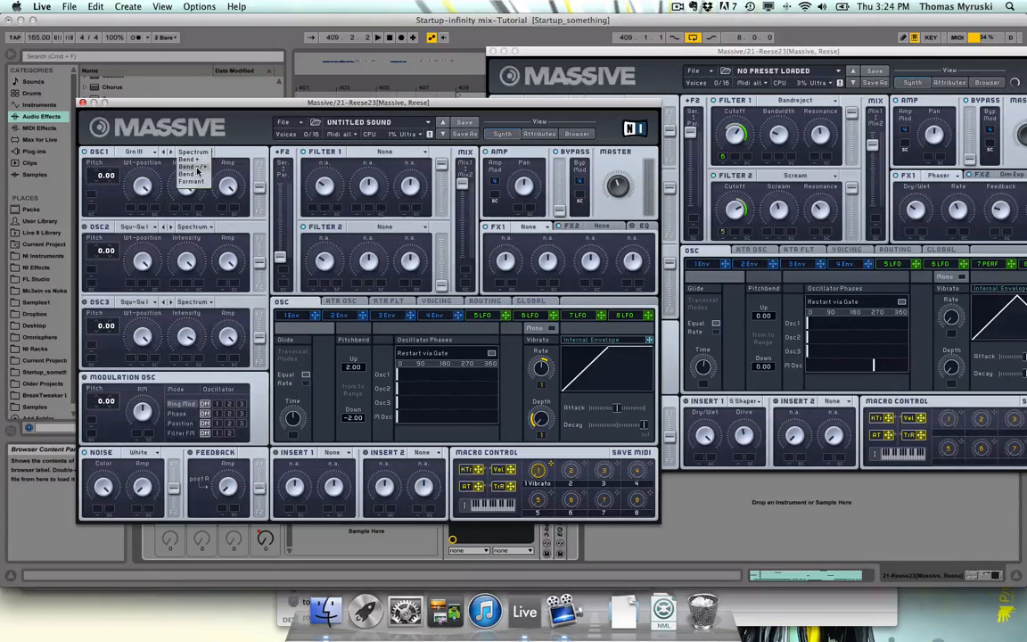
left_click(200, 166)
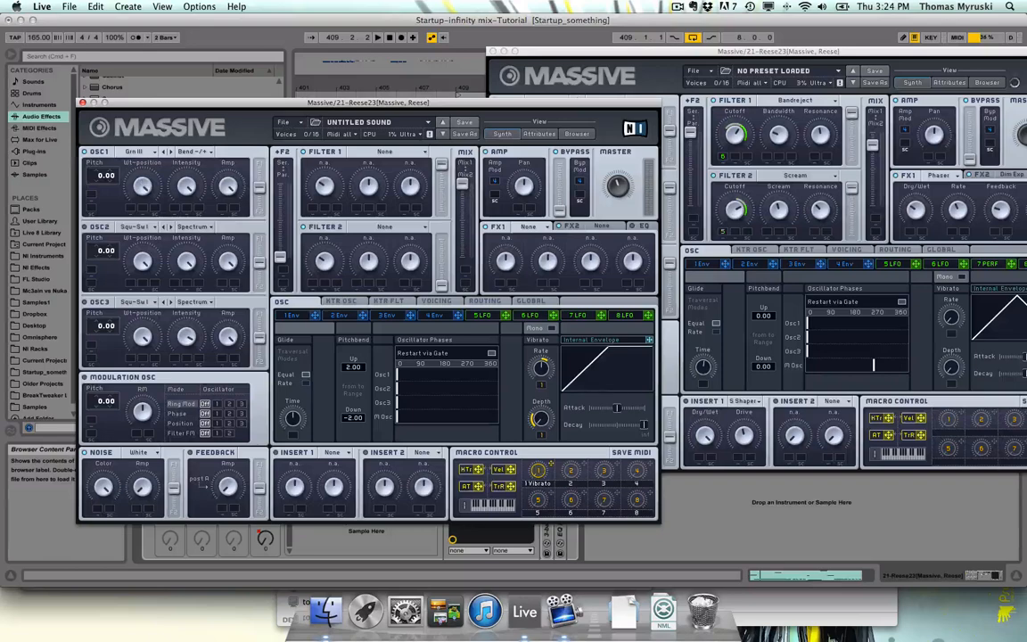
- Set the first oscillator's pitch to -12.00, as in the original patch's second oscillator
left_click(495, 50)
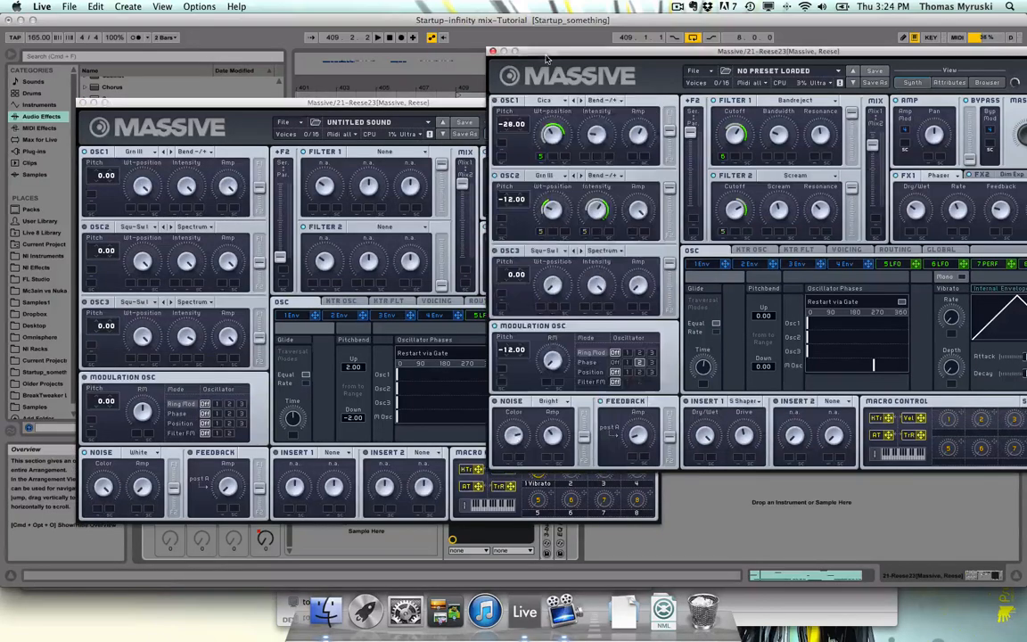
left_click(230, 111)
mouse_move(103, 175)
left_mouse_down()
mouse_move(98, 192)
mouse_move(111, 189)
left_mouse_up()
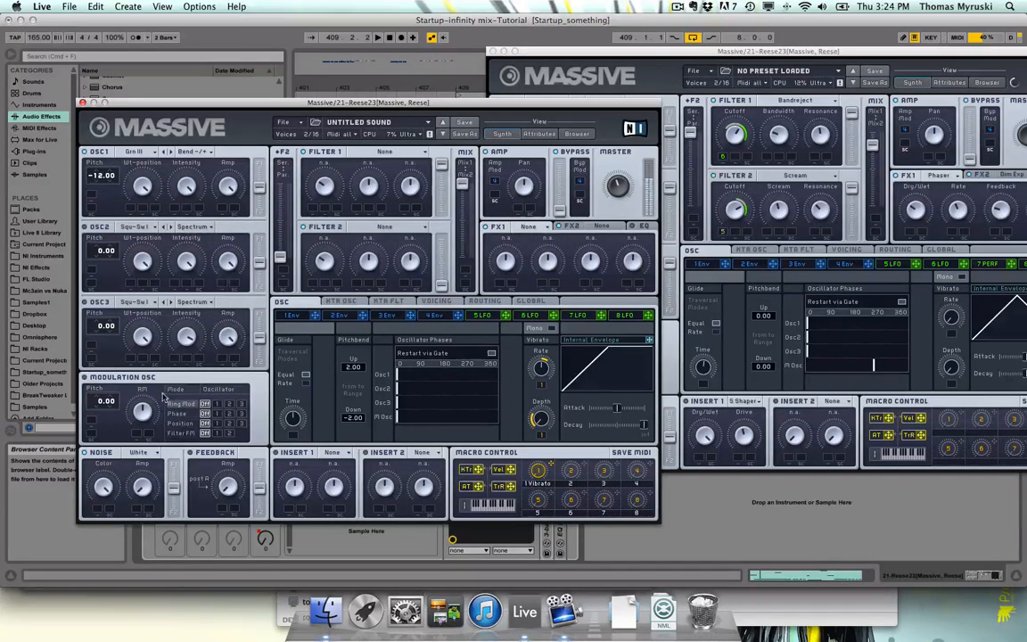
- Lower the first oscillator's Wt-position and Intensity to match the original's second oscillator, and modulate both with LFO 5
left_click(586, 59)
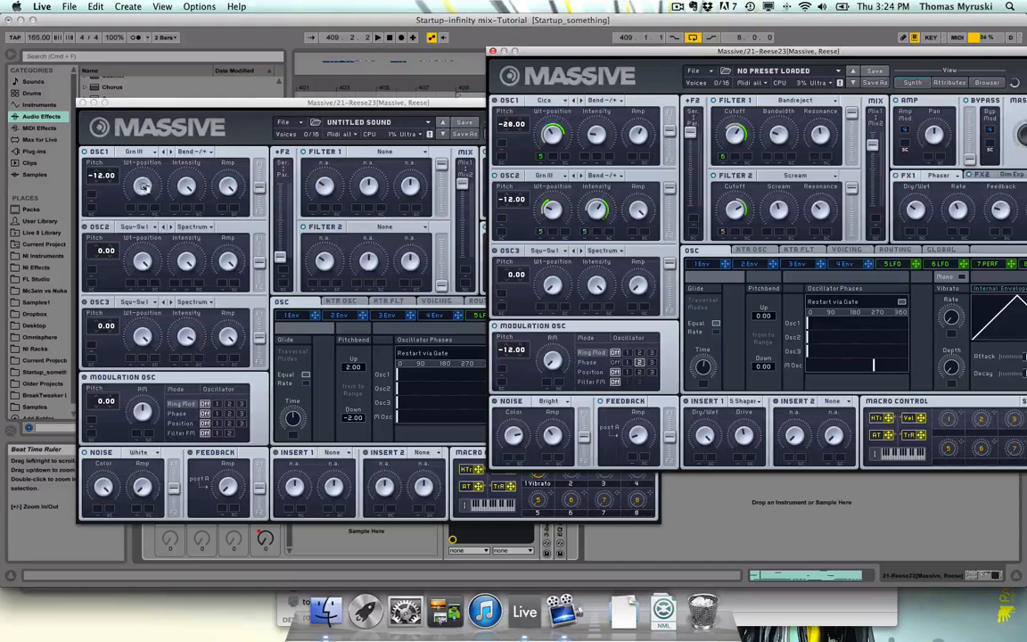
left_click(144, 185)
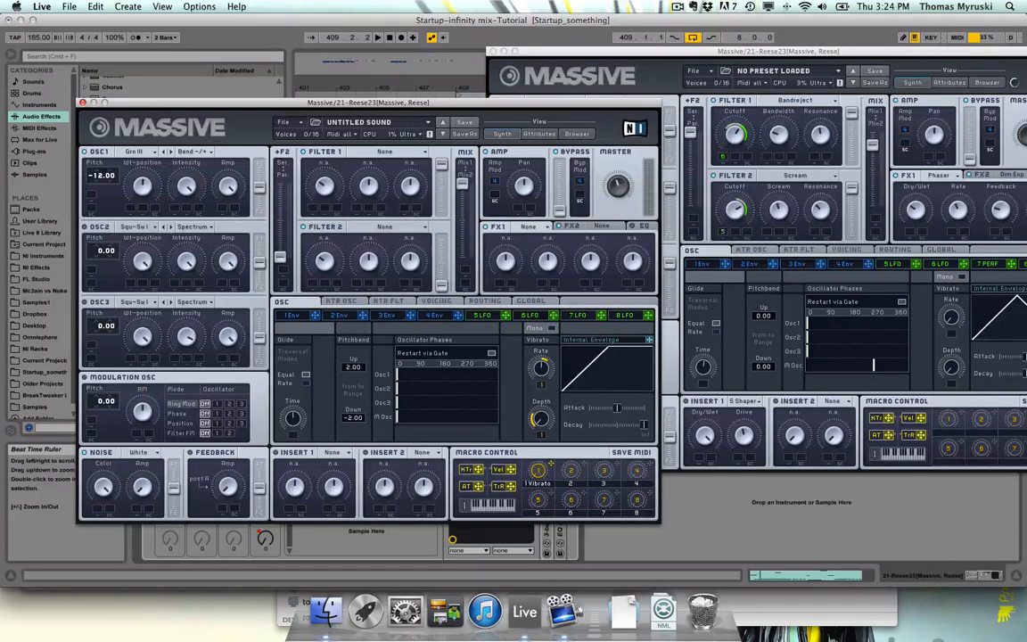
left_click(564, 53)
left_click_drag(765, 61, 771, 62)
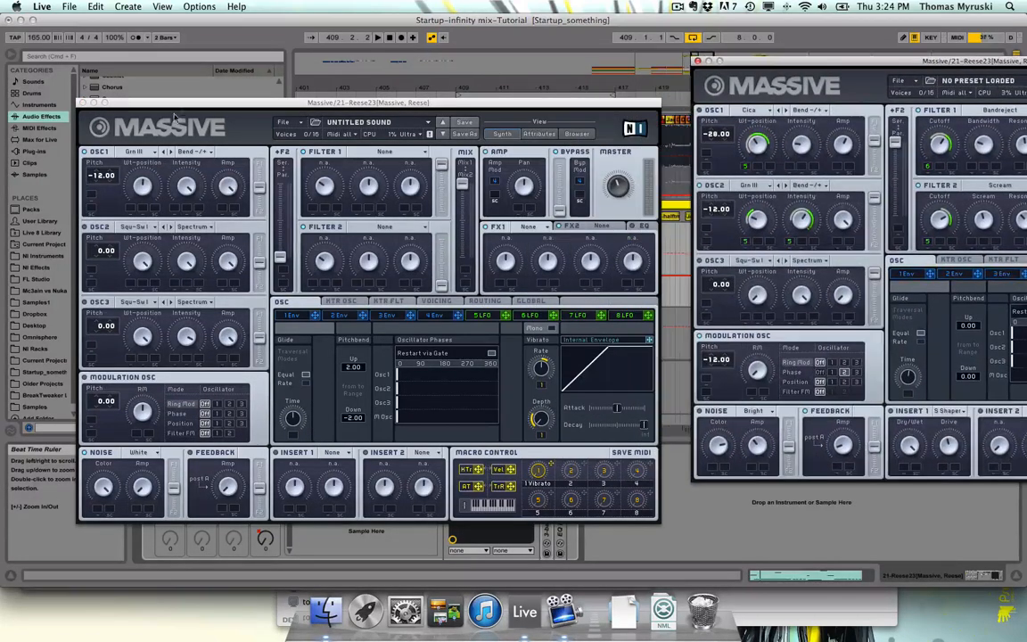
left_click(139, 177)
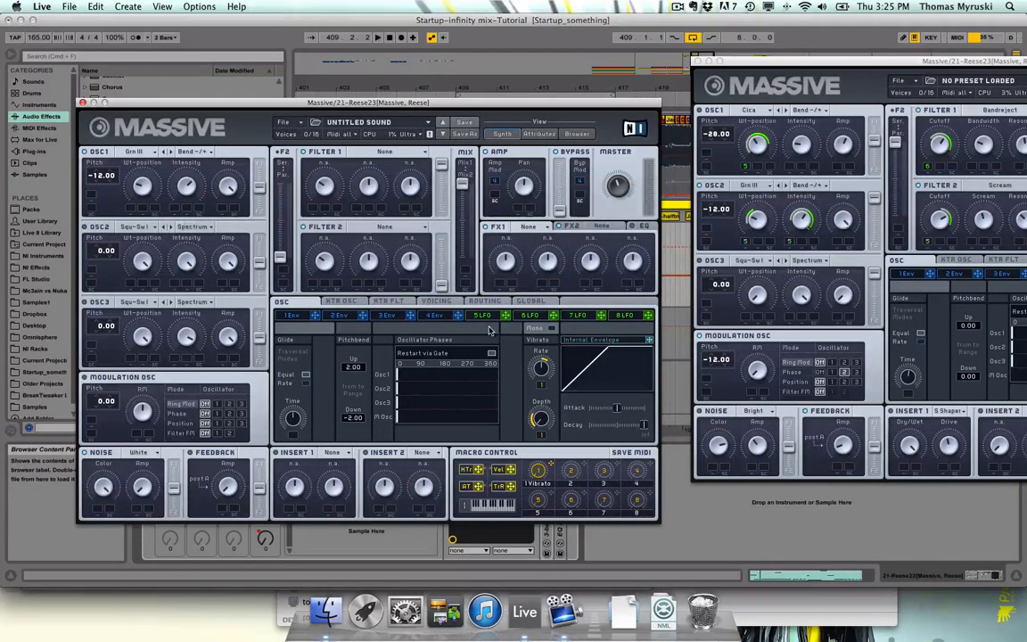
left_click_drag(510, 319, 183, 194)
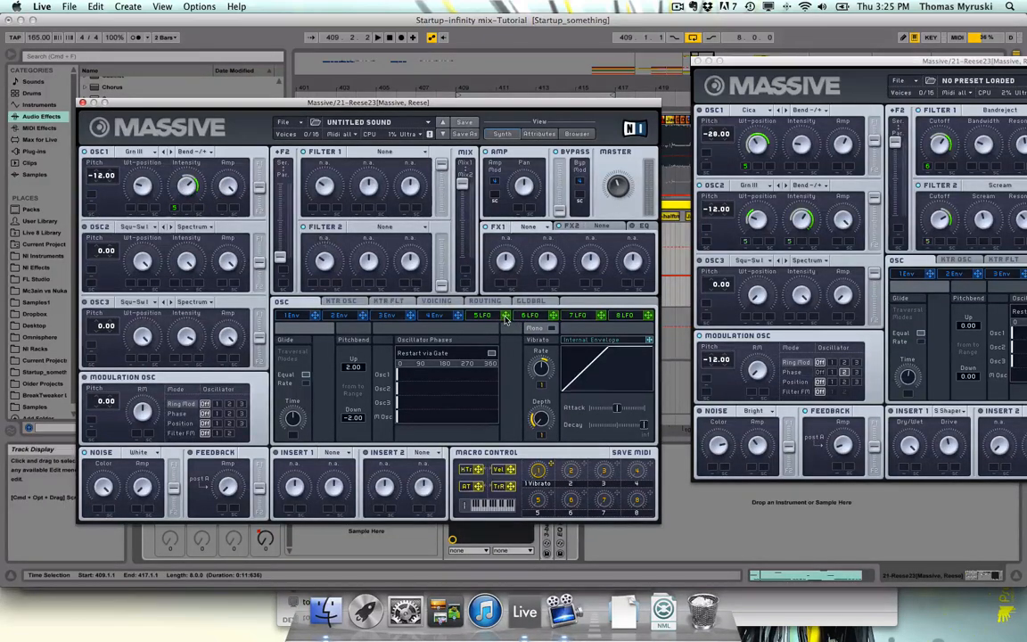
left_click_drag(146, 228, 132, 209)
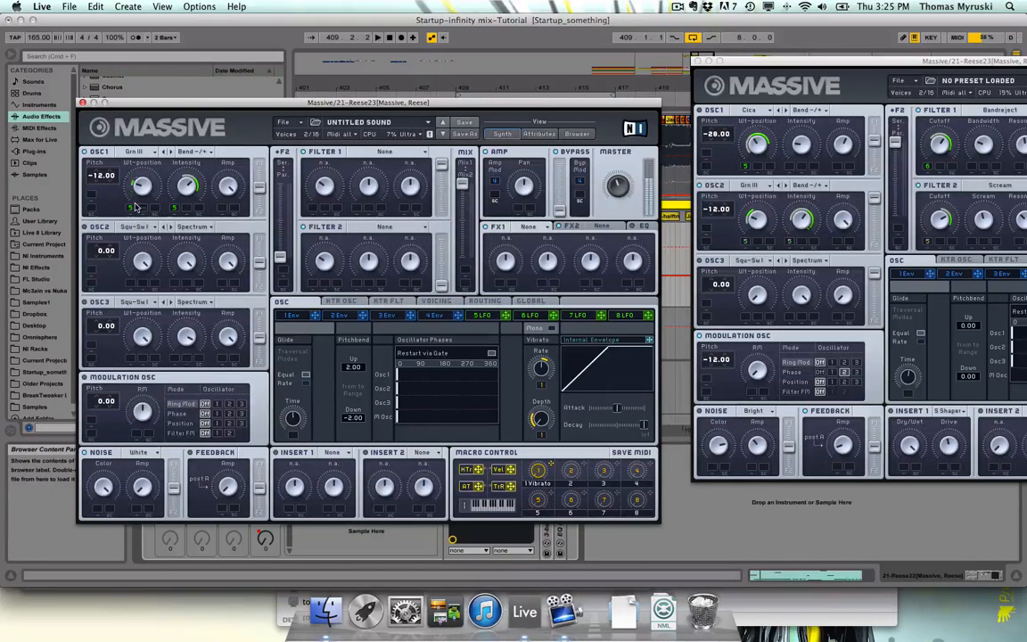
- Adjust LFO 5's rate and crossfade its curve fully to the sine wave, using the original patch's LFO 5 as reference
left_click(487, 318)
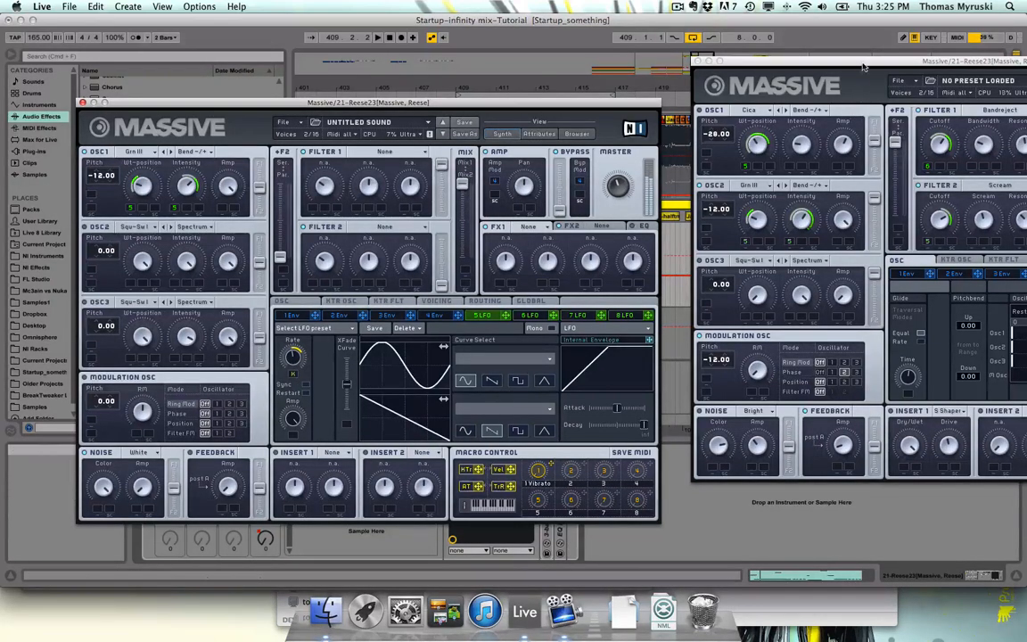
left_click_drag(863, 62, 818, 67)
left_click(311, 346)
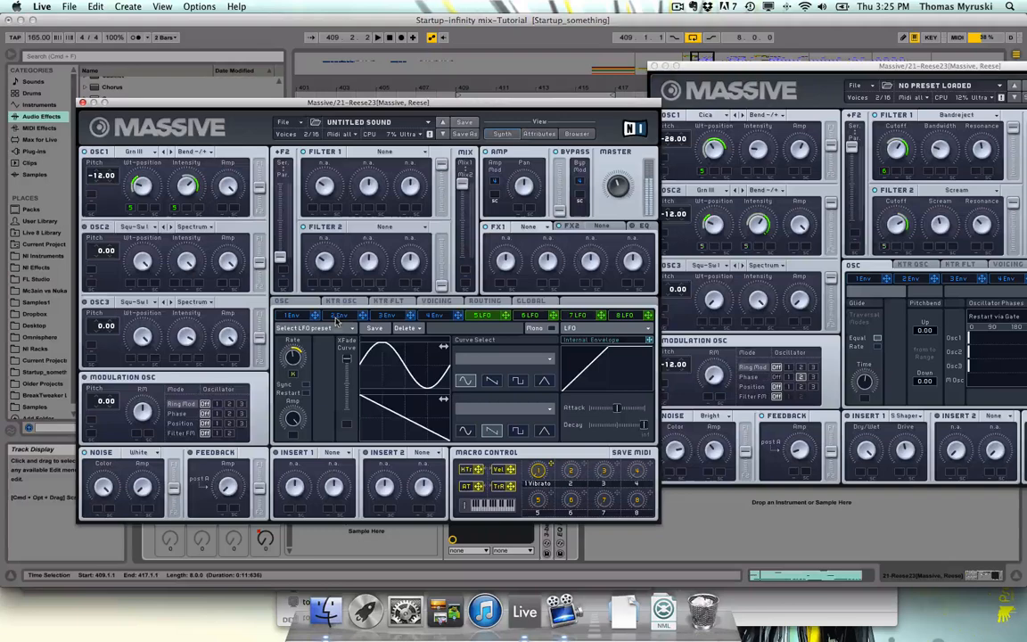
left_click_drag(872, 67, 702, 80)
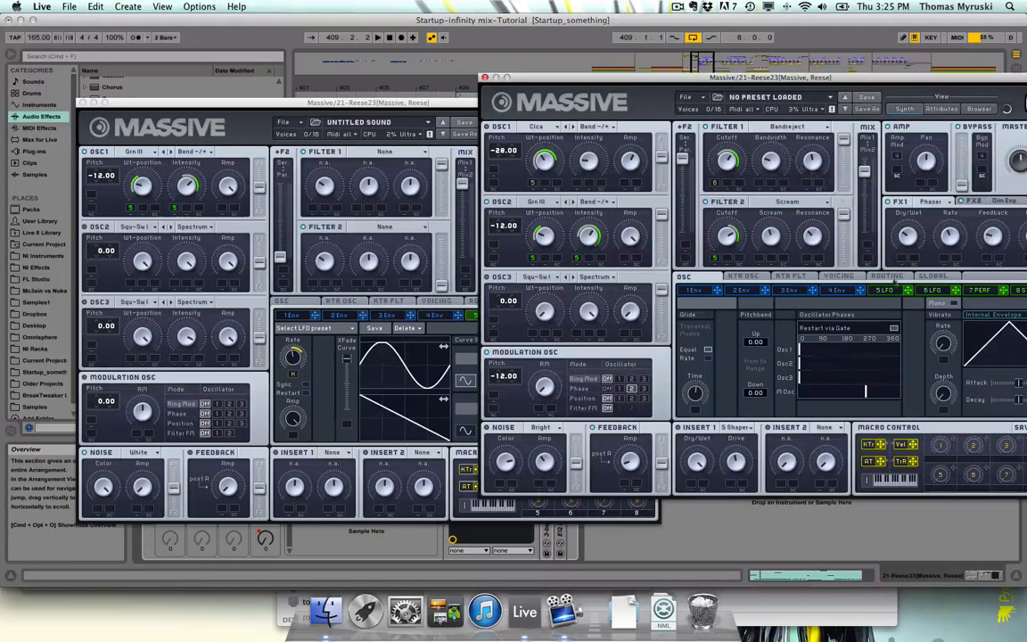
left_click(765, 290)
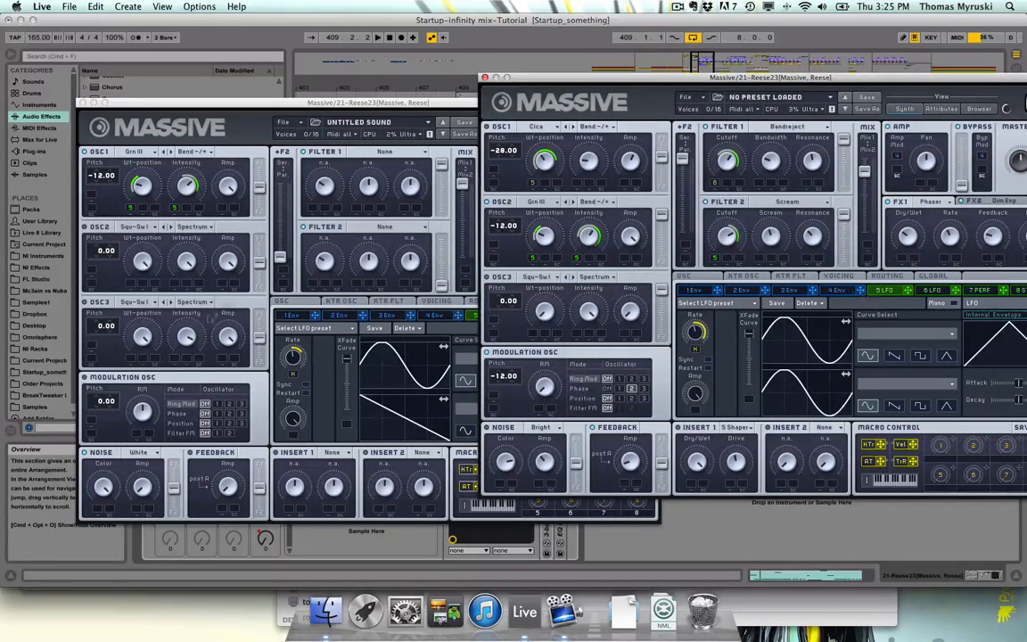
left_click(269, 334)
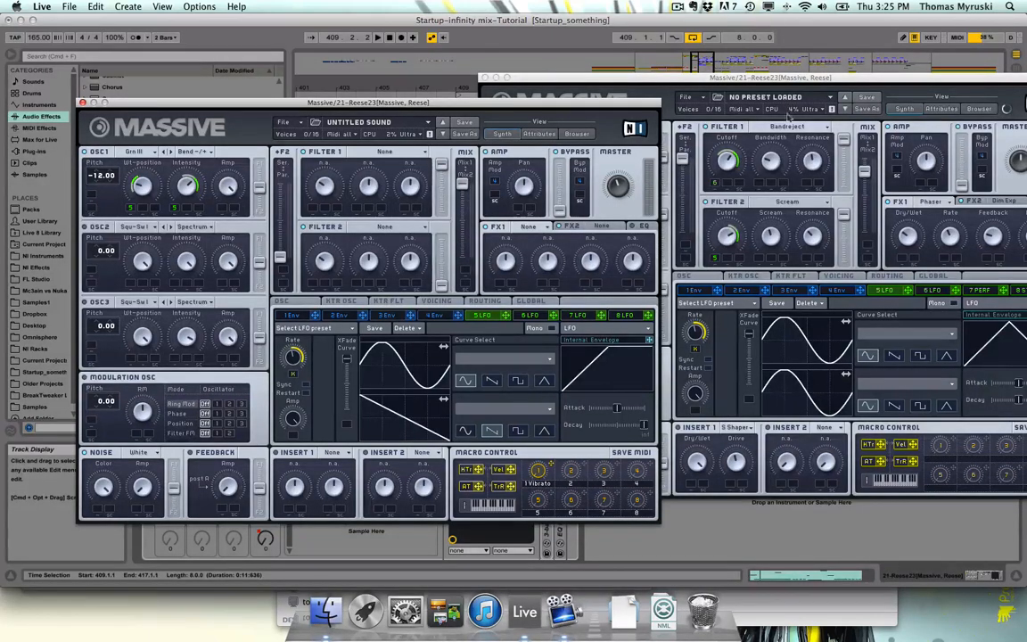
- Enable the modulation oscillator, set it to modulate the phase of oscillator 1, and set its pitch to -12.00
left_click_drag(752, 81, 939, 96)
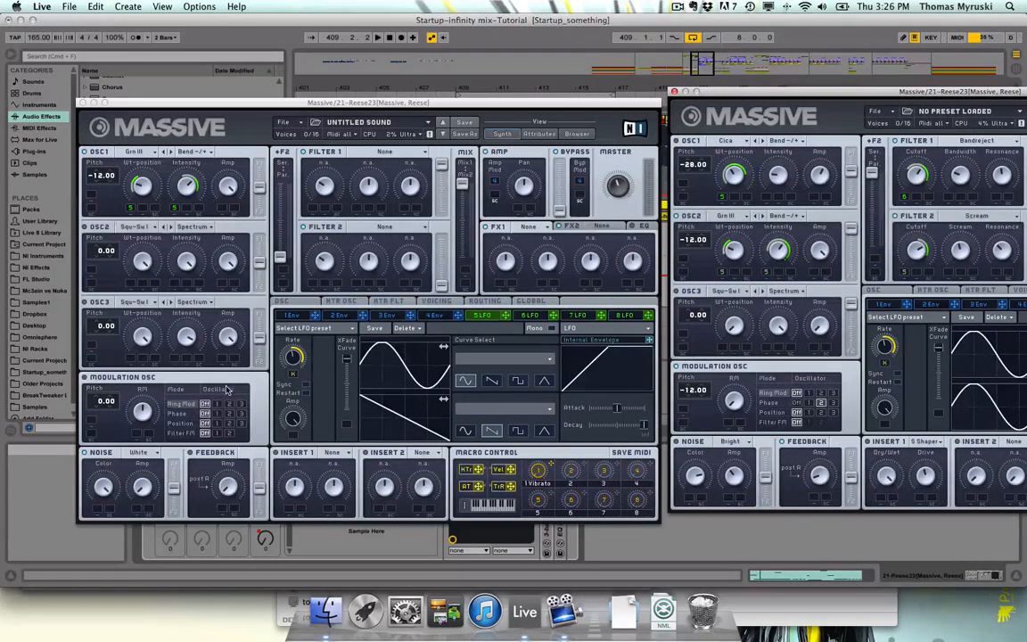
left_click(85, 378)
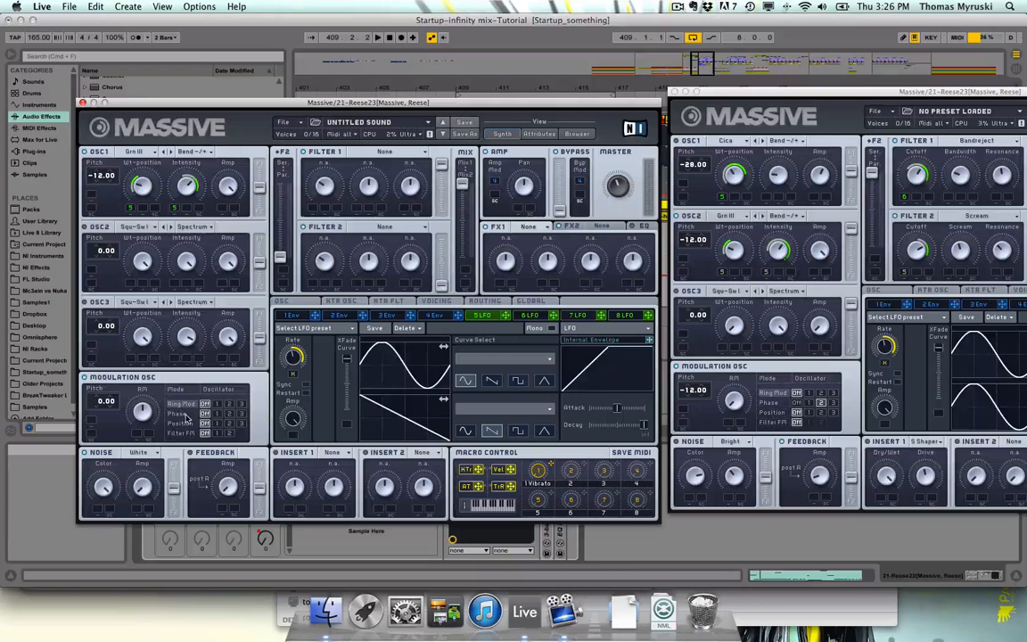
left_click(182, 414)
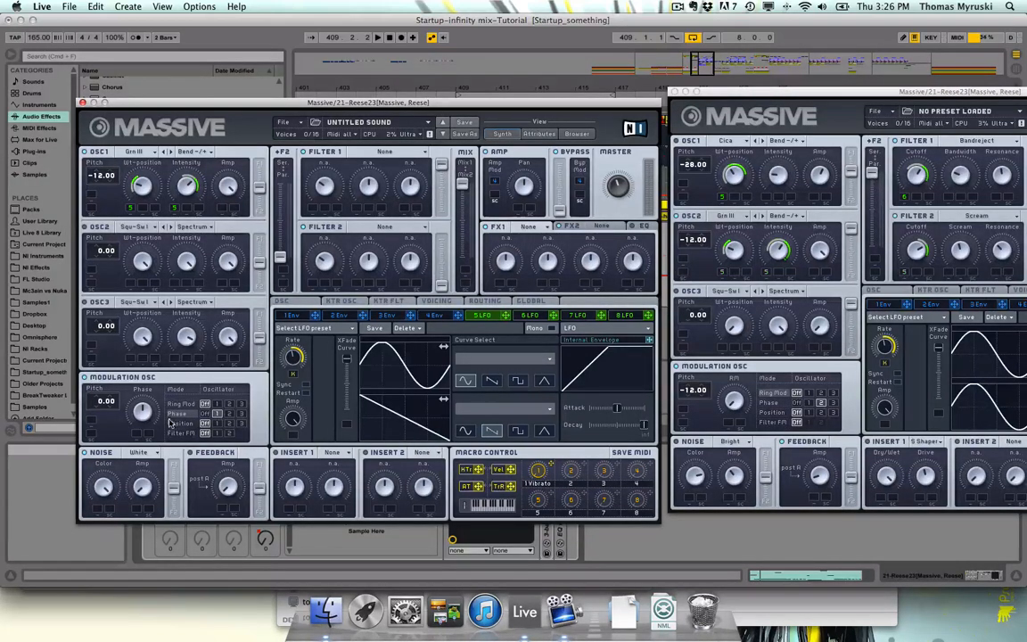
left_click(214, 415)
left_click_drag(95, 402, 100, 413)
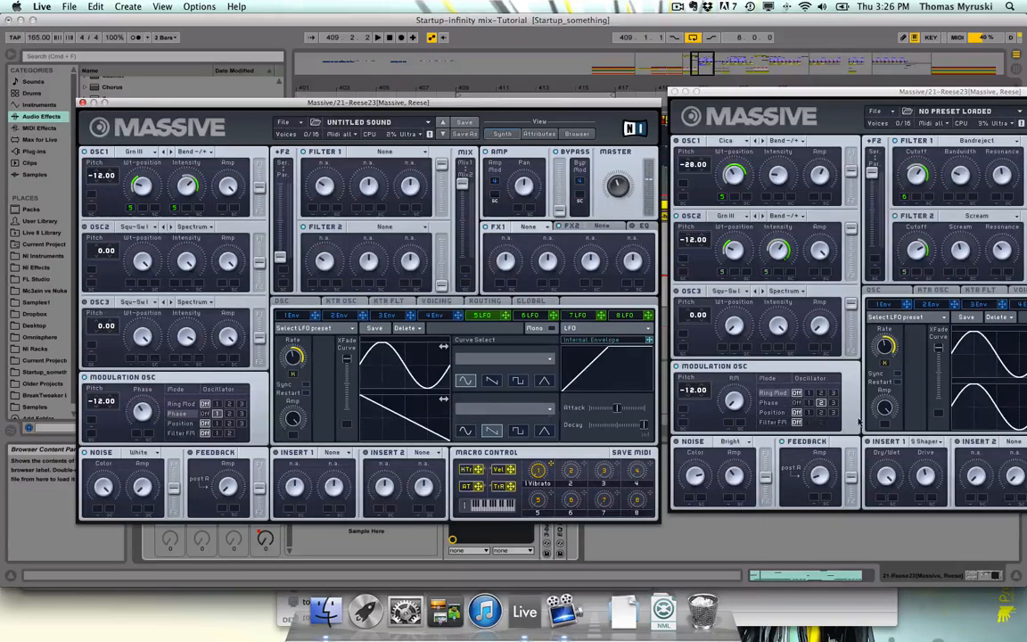
- Raise the modulation oscillator's Phase amount a little past the midpoint, checking the original patch's Phase setting for reference
left_click(774, 403)
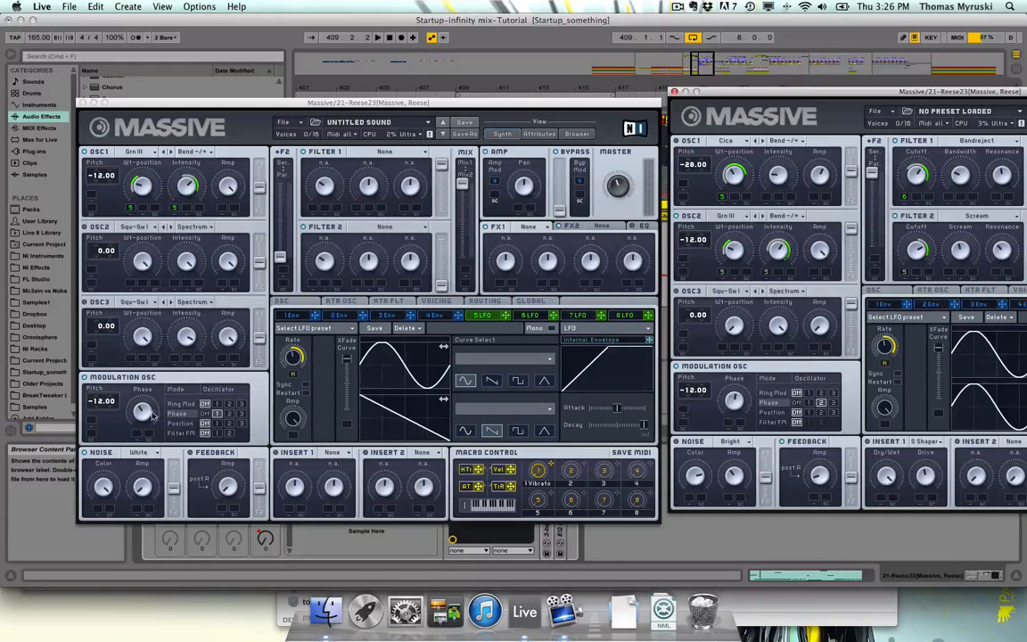
left_click(154, 414)
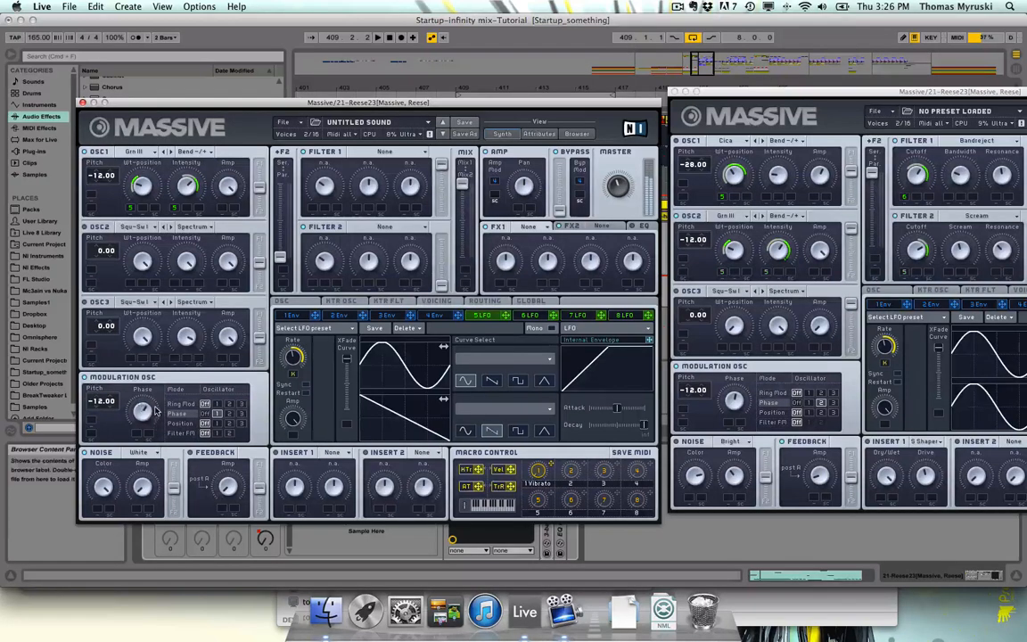
left_click(217, 413)
- Load a Sine Shaper in Insert 1 with Dry/Wet fully up and Drive at about the midpoint
left_click(348, 454)
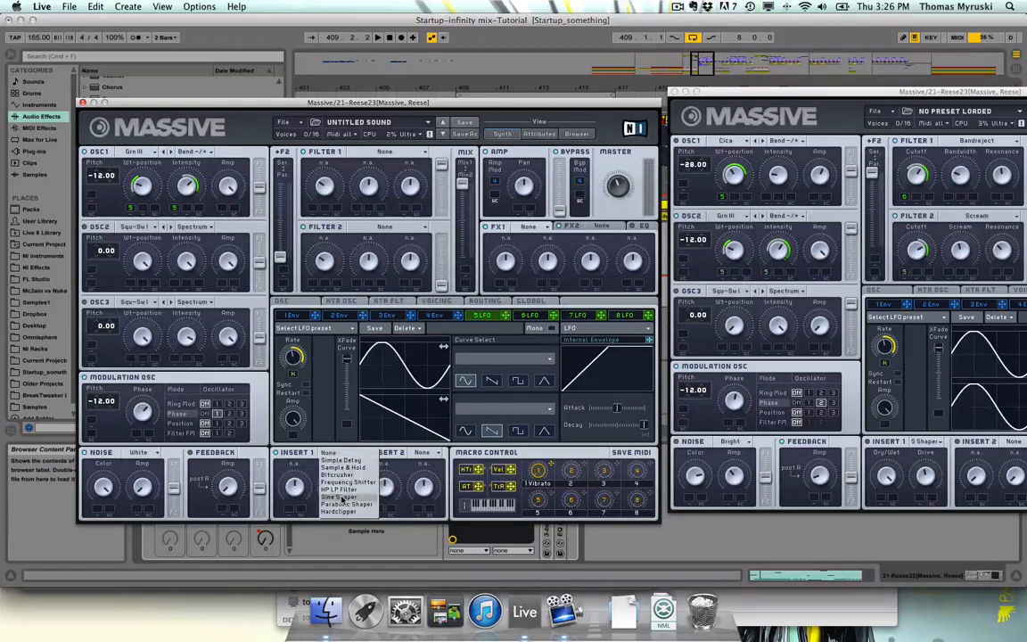
left_click(310, 448)
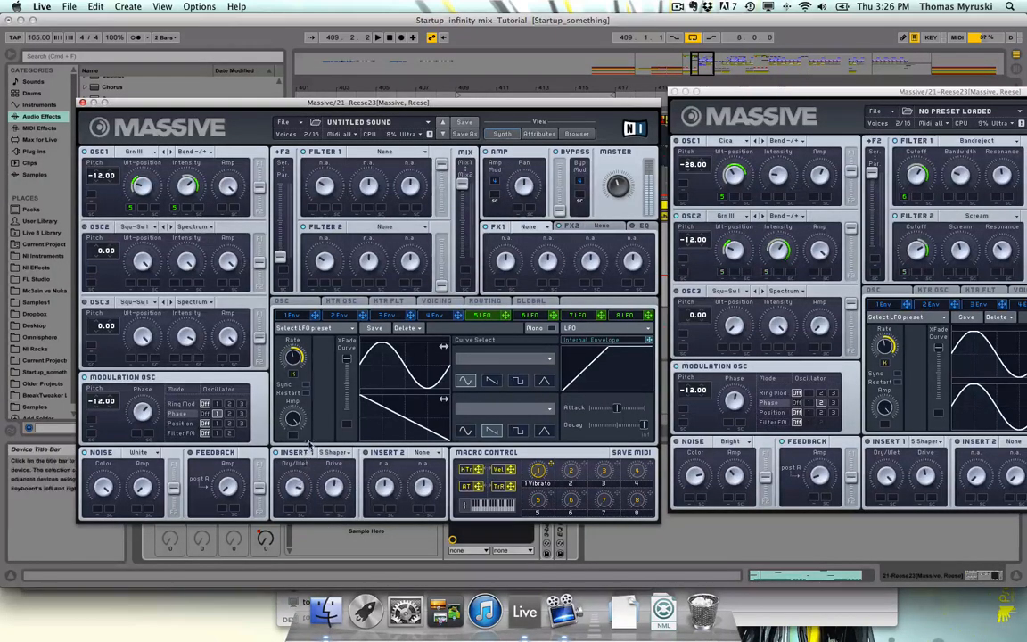
left_click_drag(334, 497, 334, 496)
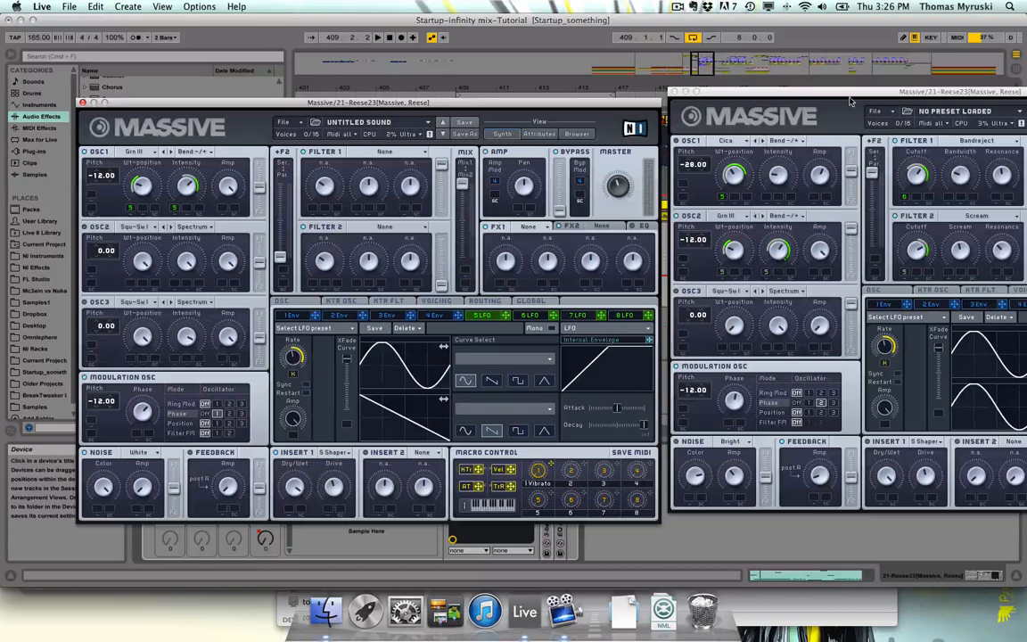
- Assign LFO 6 to Filter 1's cutoff and set its modulation range to match the original patch
left_click_drag(852, 101, 781, 111)
left_click(535, 321)
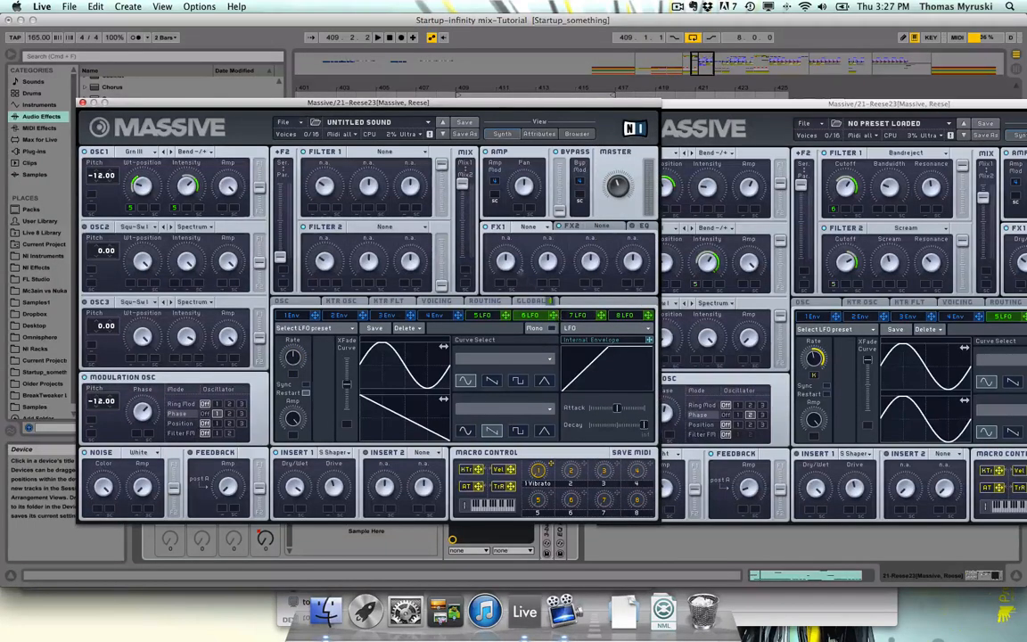
left_click_drag(316, 211, 314, 209)
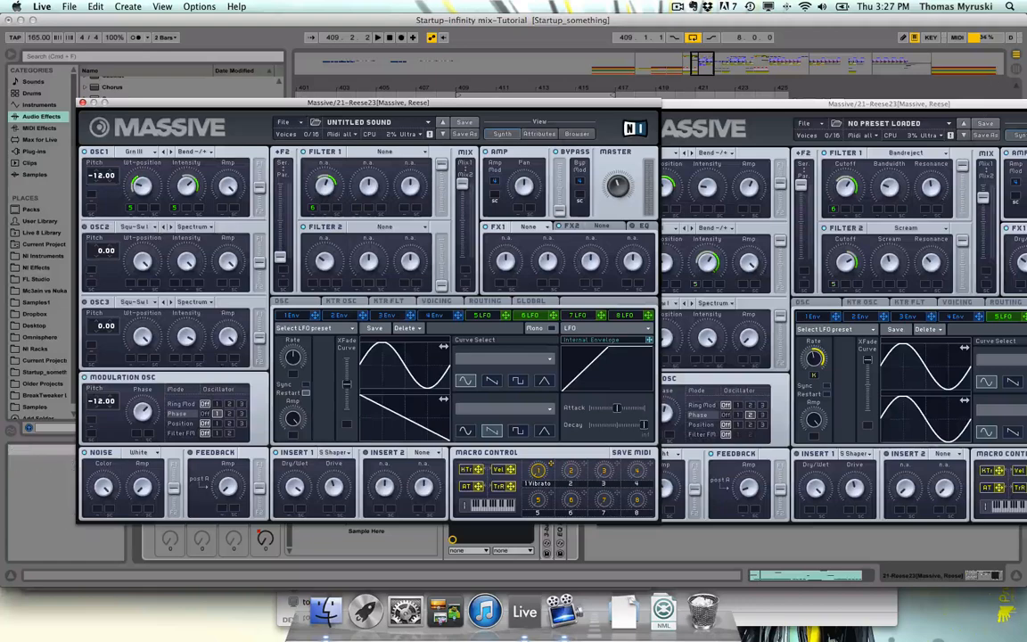
- Crossfade LFO 6 fully to the sine wave and set Filter 1 to Bandreject with reduced bandwidth and resonance
left_click_drag(892, 104, 794, 108)
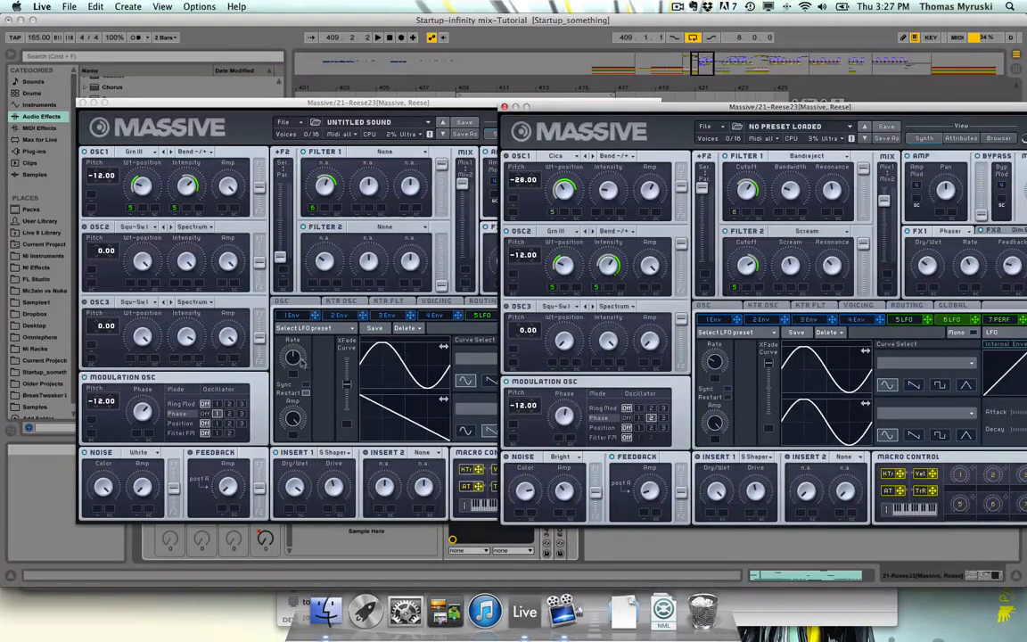
left_click(265, 326)
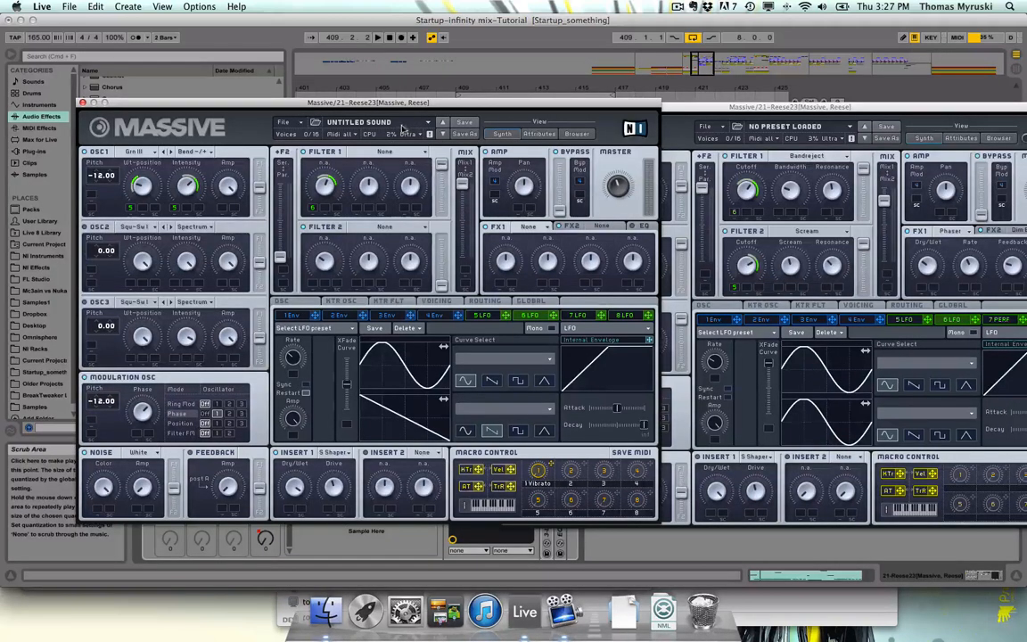
left_click(384, 152)
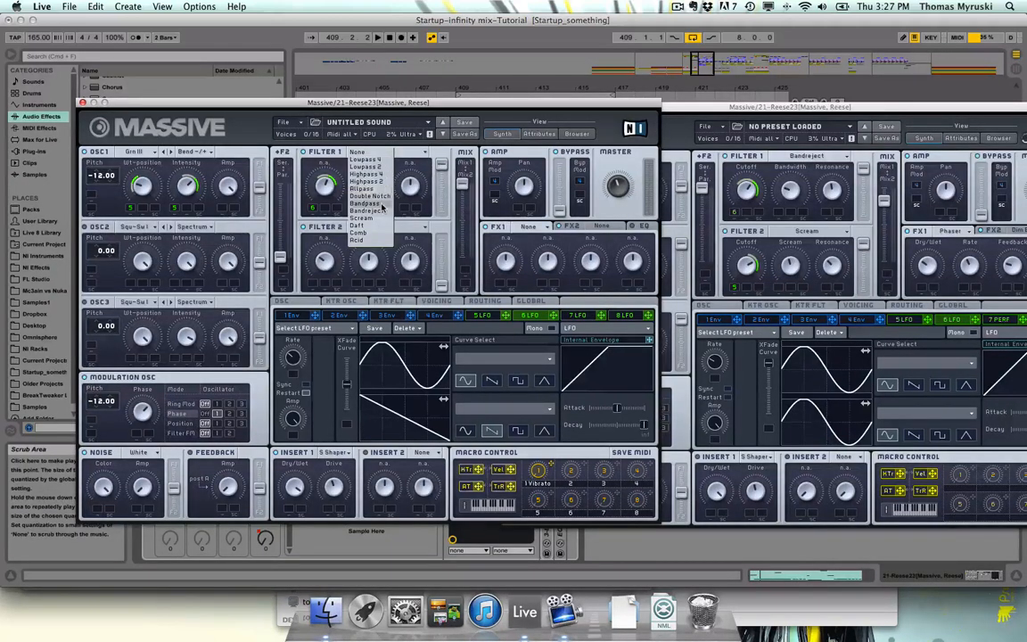
left_click(379, 210)
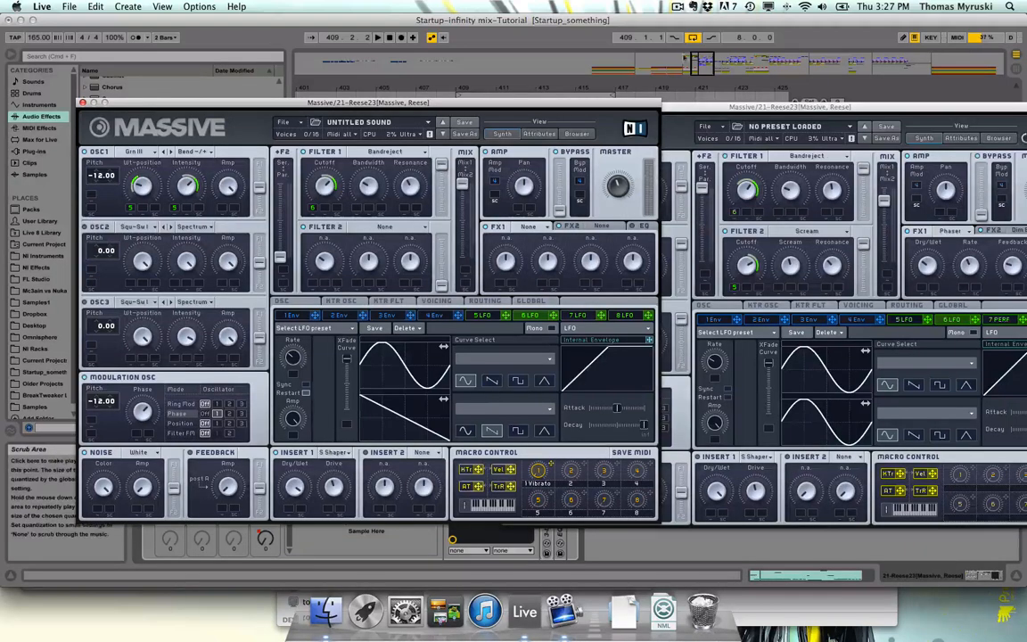
left_click_drag(695, 106, 622, 126)
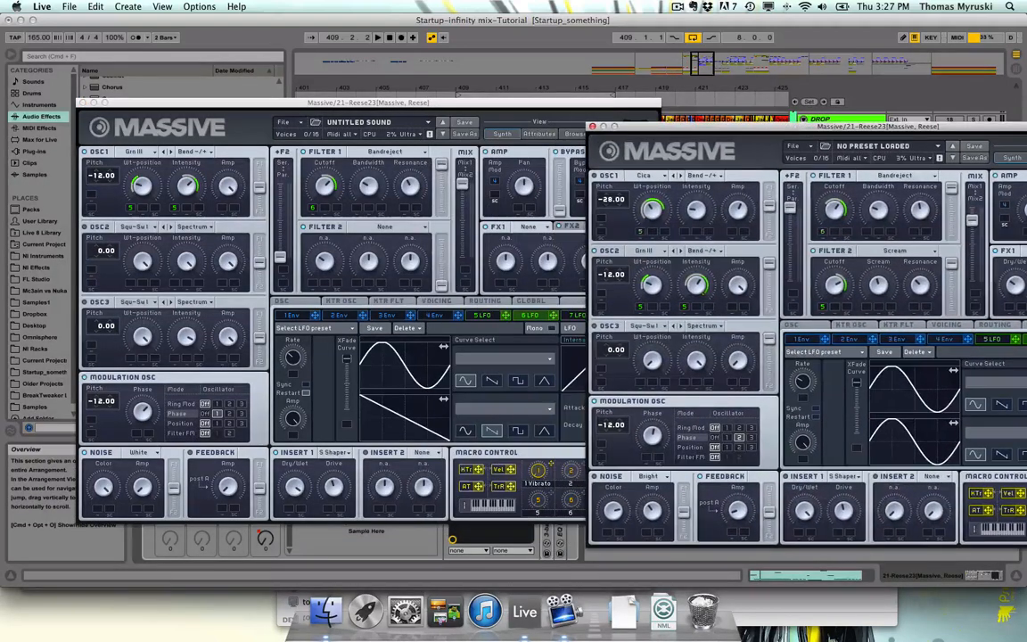
- Load the Scream filter type in Filter 2 of the new patch, checking the original patch for reference
left_click(531, 116)
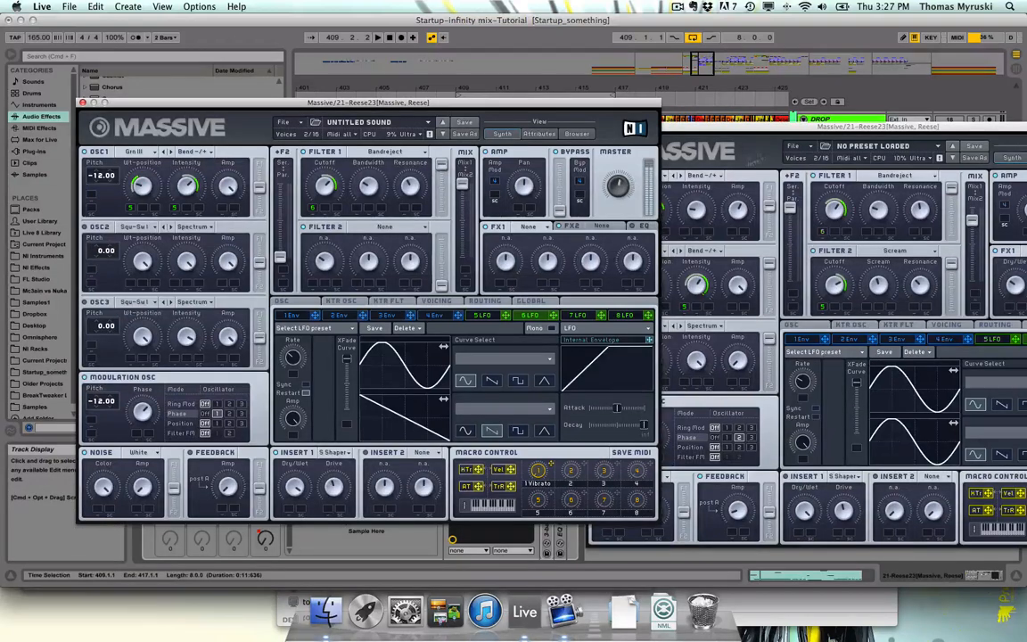
left_click_drag(789, 132, 832, 128)
left_click(413, 230)
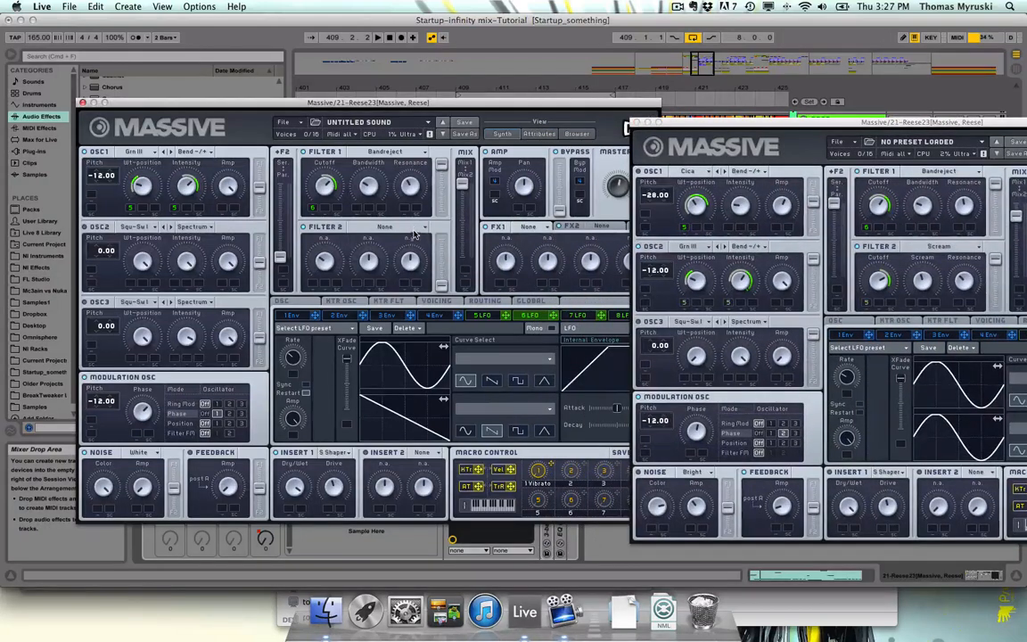
left_click(347, 269)
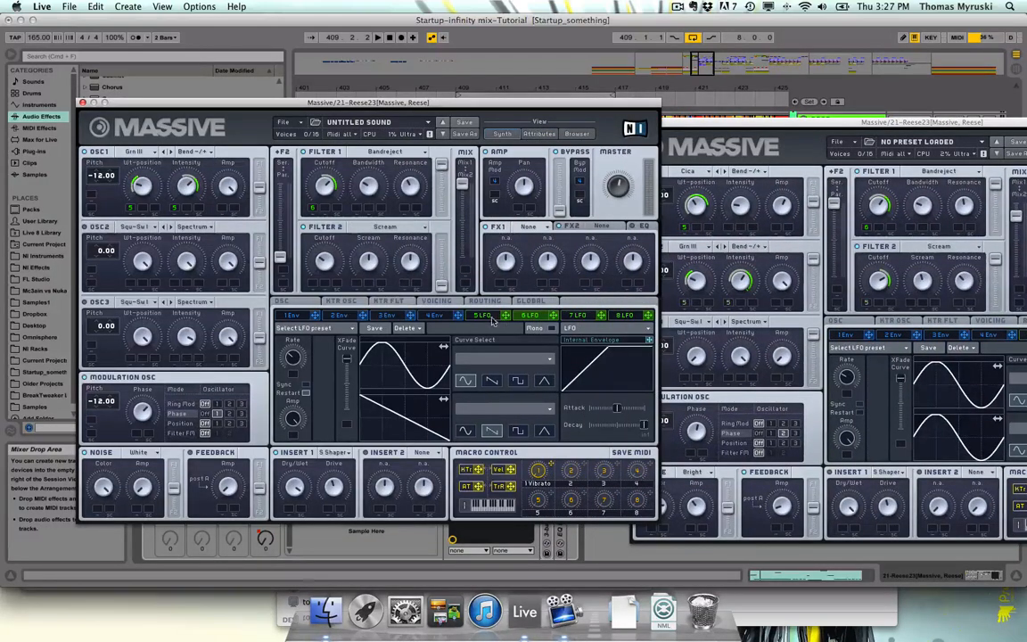
- Assign LFO 5 to Filter 2's cutoff and set its modulation range to match the original patch
left_click_drag(309, 288, 321, 265)
left_click_drag(749, 122, 669, 130)
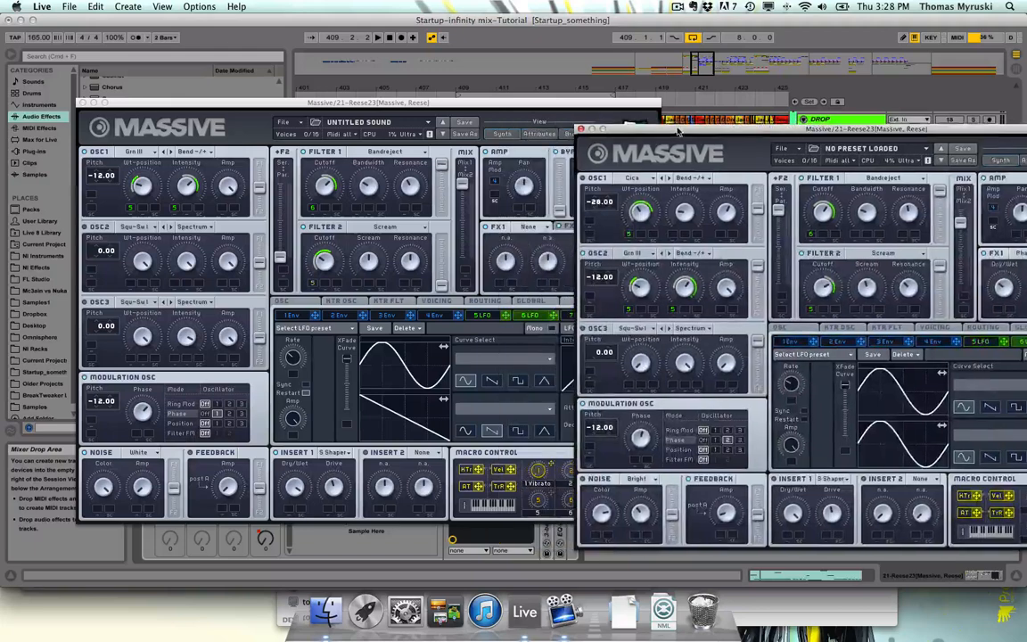
left_click(308, 234)
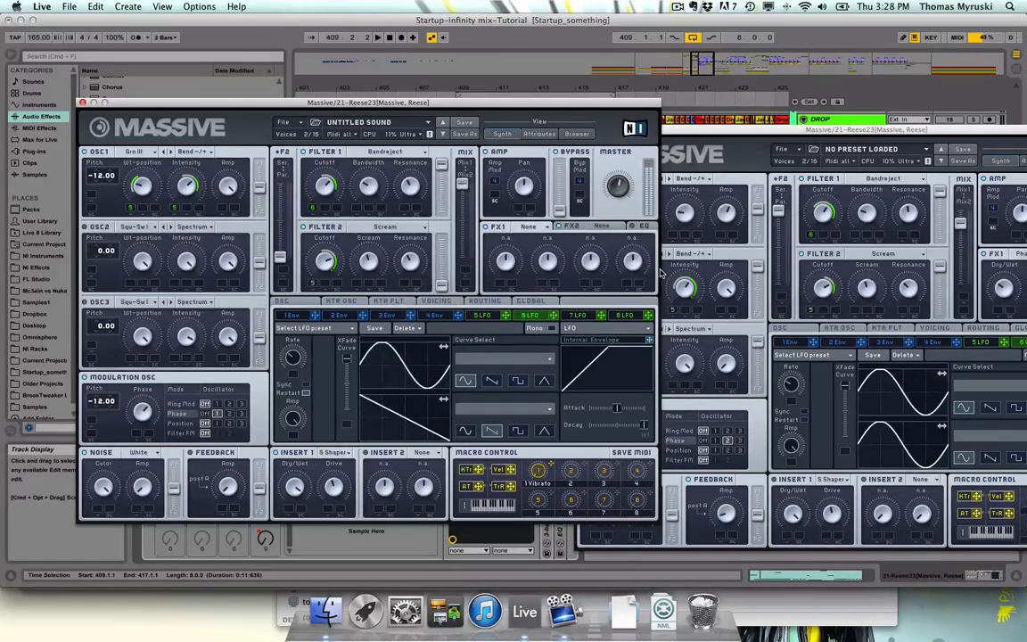
- Load a Phaser in FX1 of the new patch, using the original patch's Phaser settings as reference
left_click_drag(870, 133, 924, 133)
left_click(531, 227)
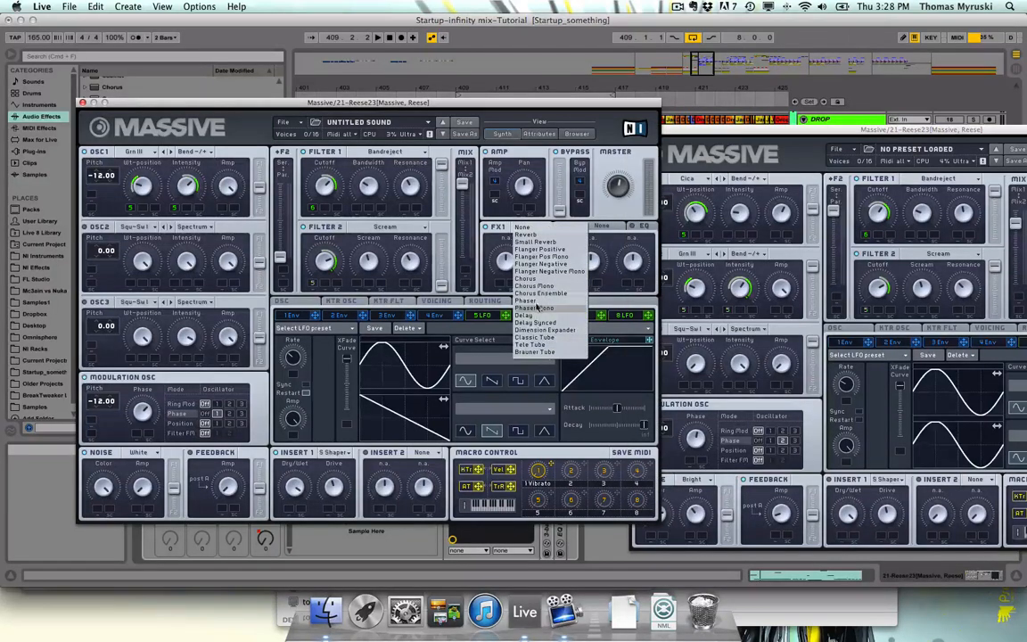
left_click(528, 301)
left_click_drag(933, 135, 803, 138)
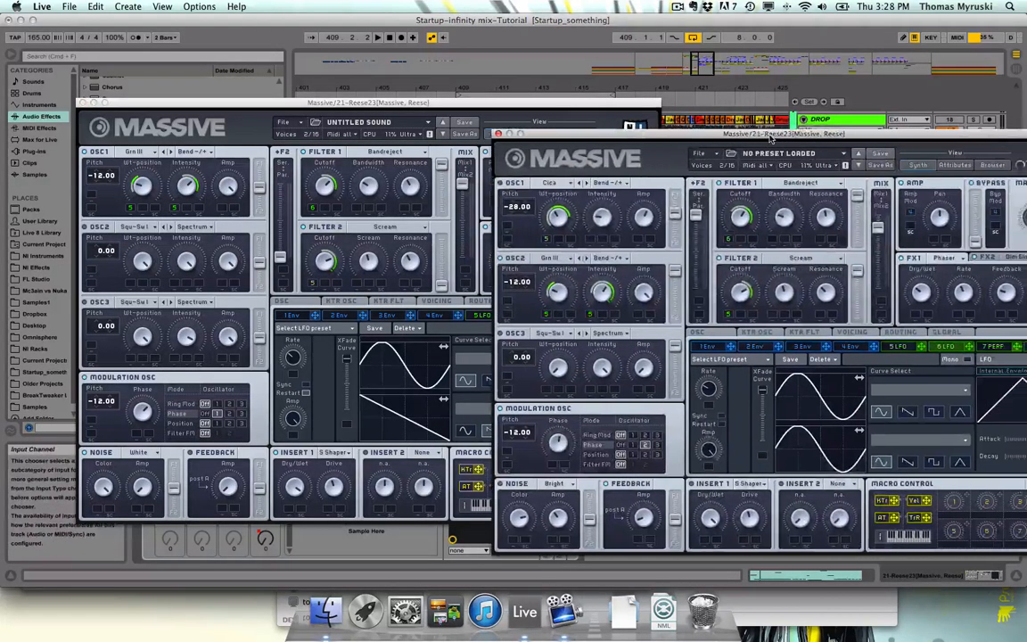
left_click_drag(506, 124, 342, 144)
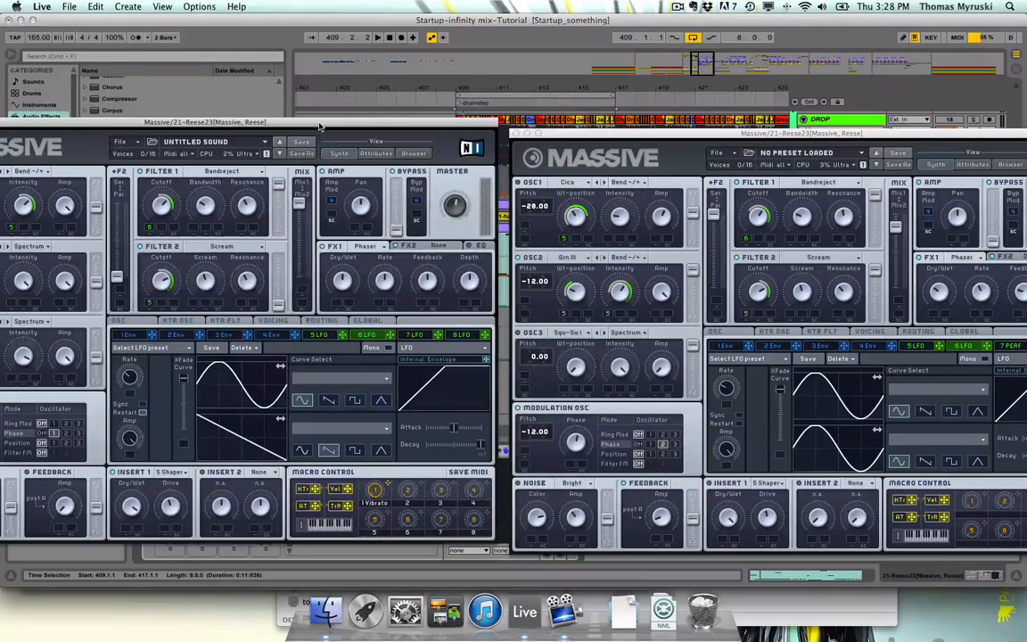
left_click_drag(831, 134, 735, 53)
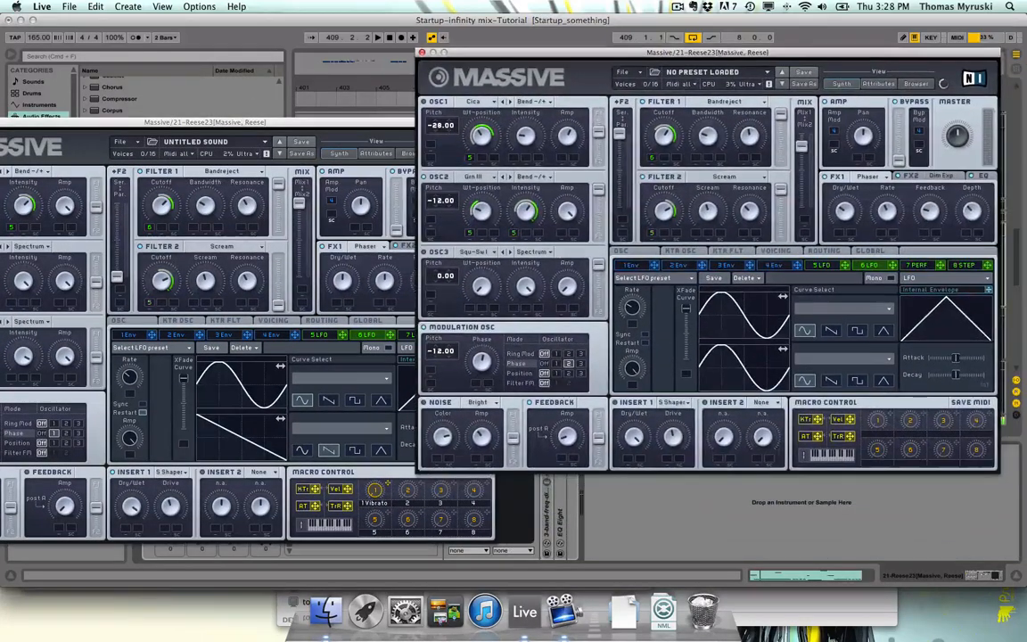
left_click(365, 127)
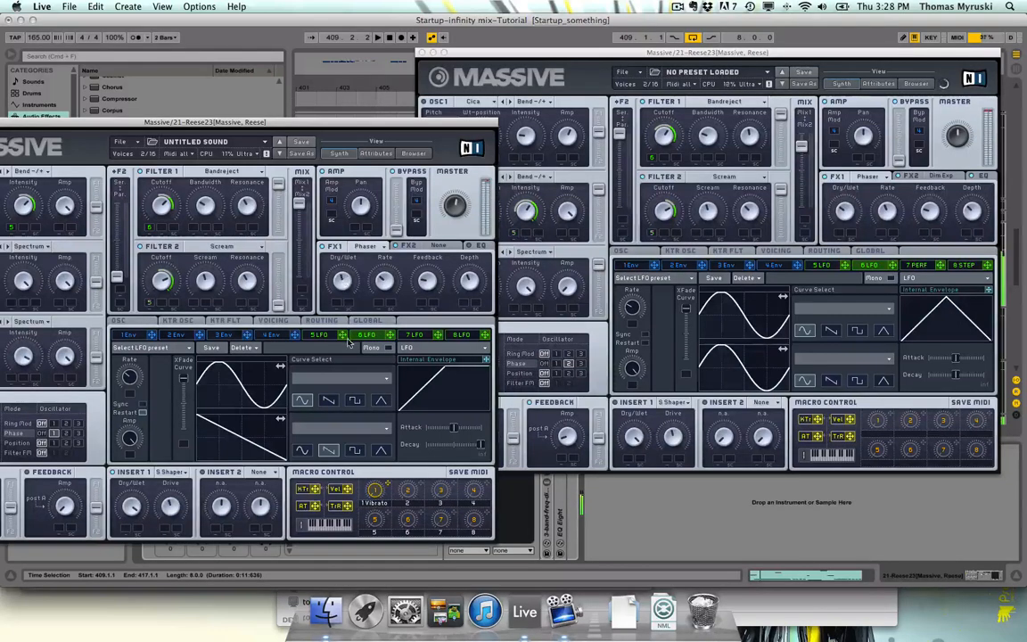
- Load a Dimension Expander in FX2 and raise its Size, checking the original patch's FX2 settings for reference
left_click_drag(416, 131, 480, 86)
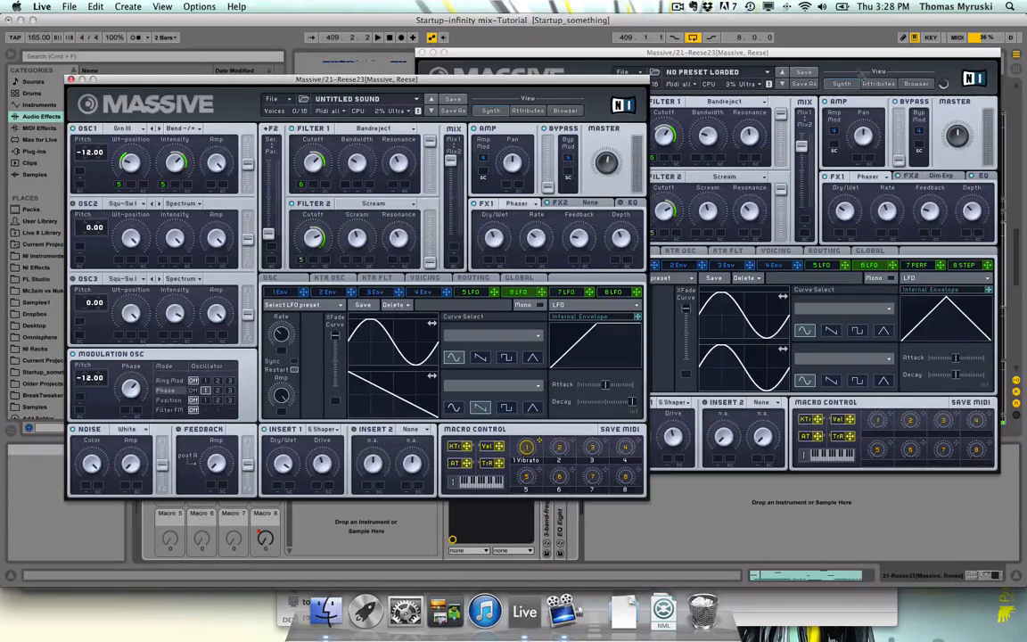
left_click(588, 203)
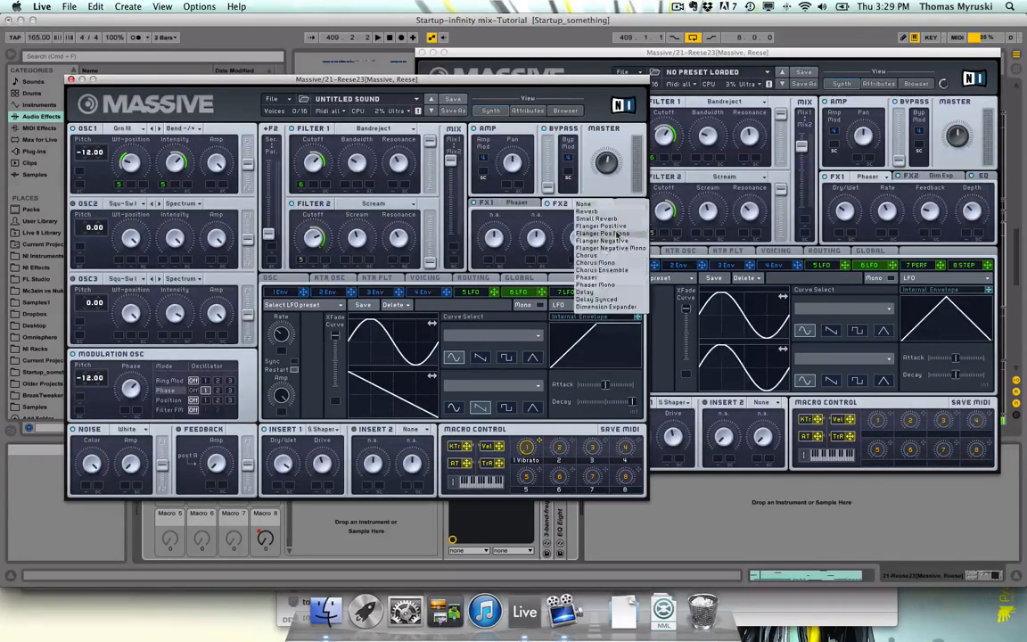
left_click(605, 306)
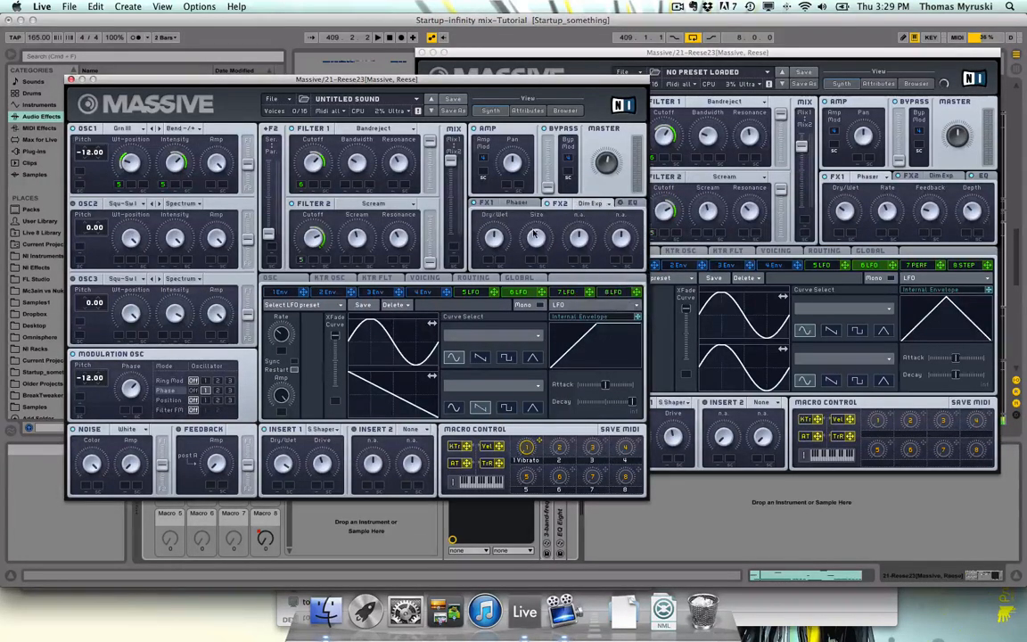
left_click(924, 177)
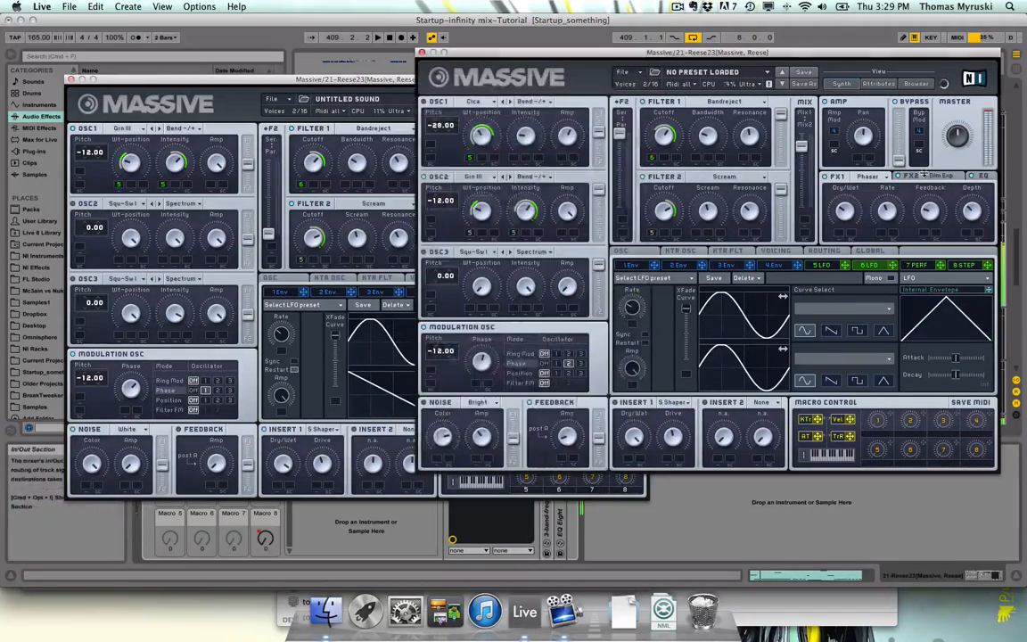
left_click(379, 79)
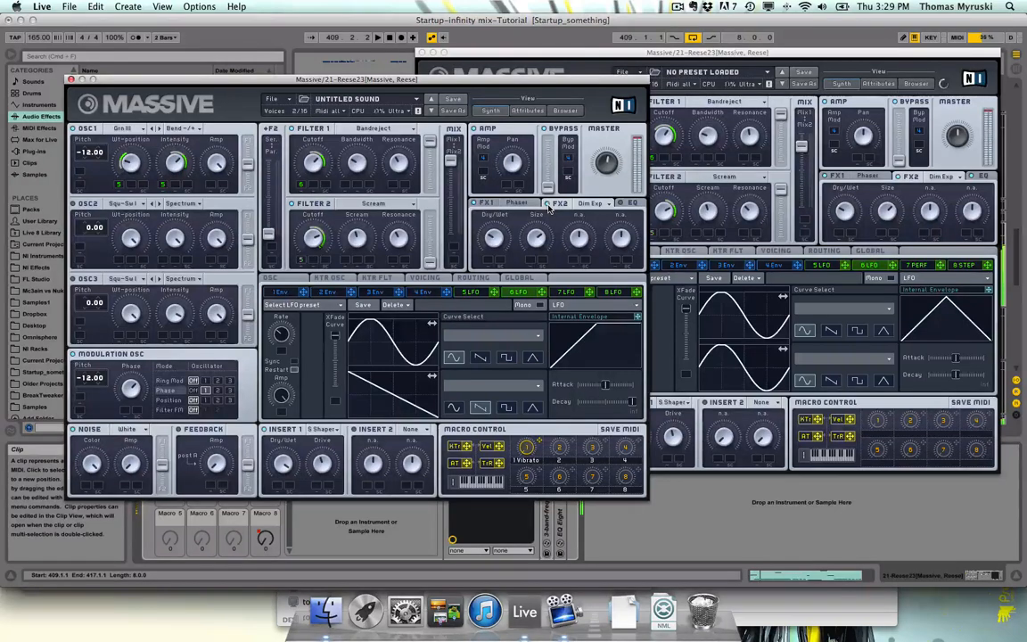
- Enable the new patch's EQ and raise its High Shelf above the midpoint, checking the original patch's EQ
left_click(628, 203)
left_click(983, 177)
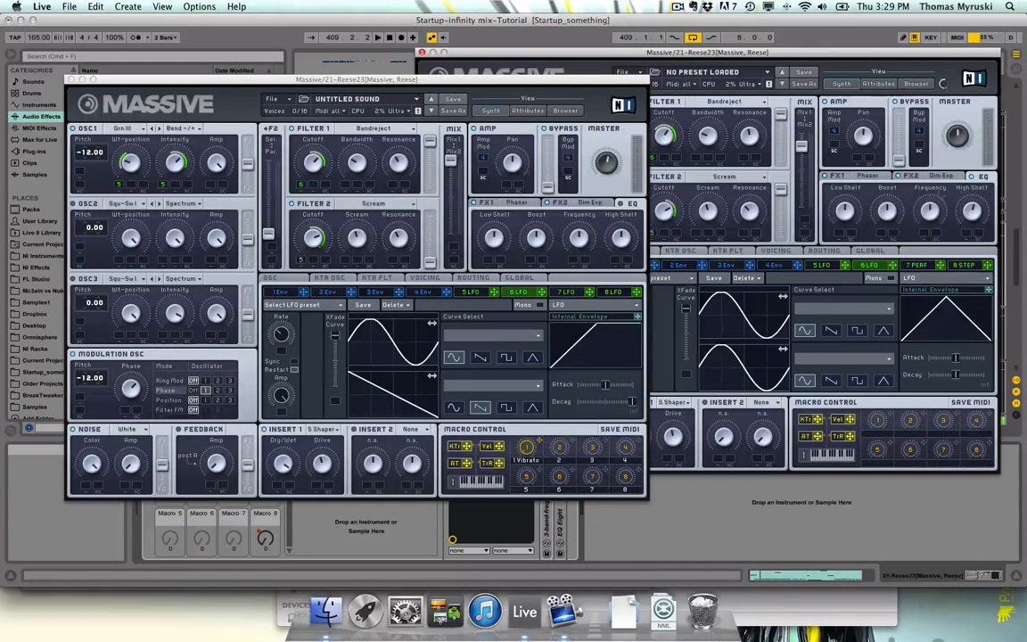
left_click(622, 212)
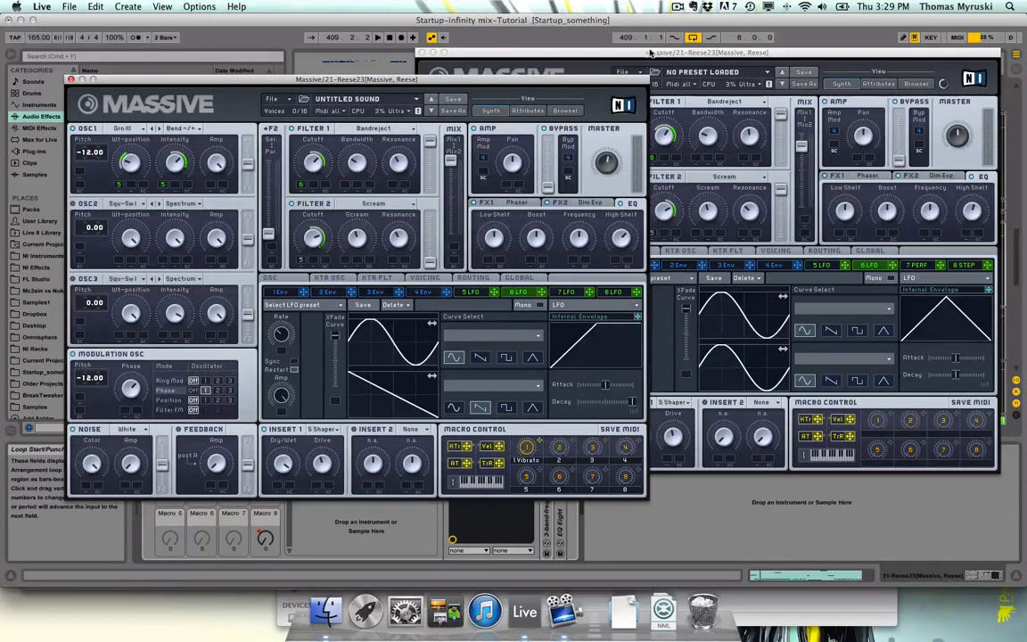
mouse_move(655, 53)
left_mouse_down()
mouse_move(638, 68)
mouse_move(656, 69)
left_mouse_up()
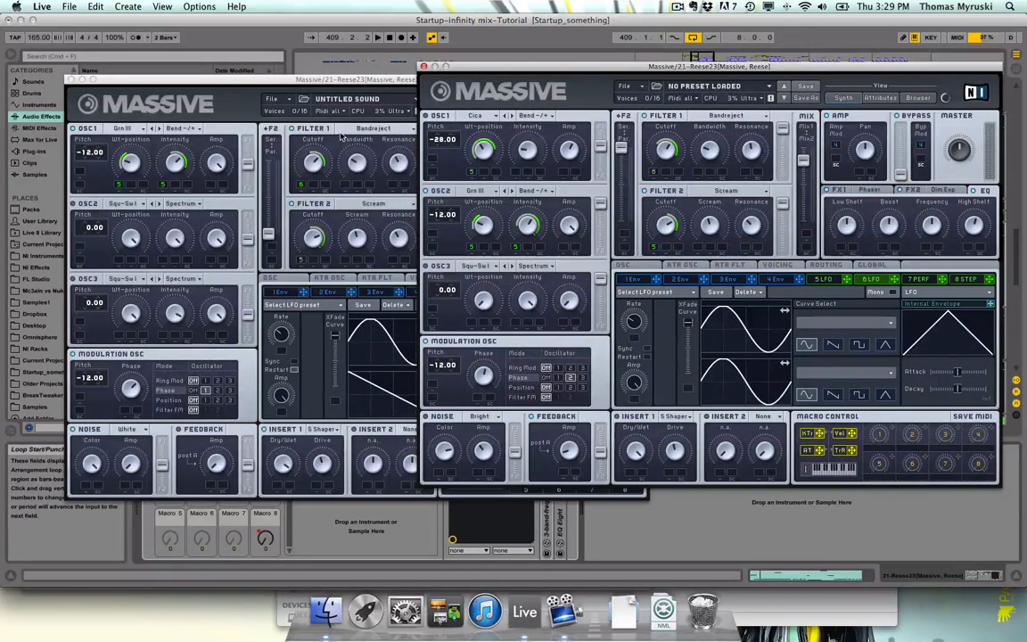
- Review both patches, uncover the Reese23 rack and switch its Massive chains on and off to compare their sound
left_click(166, 396)
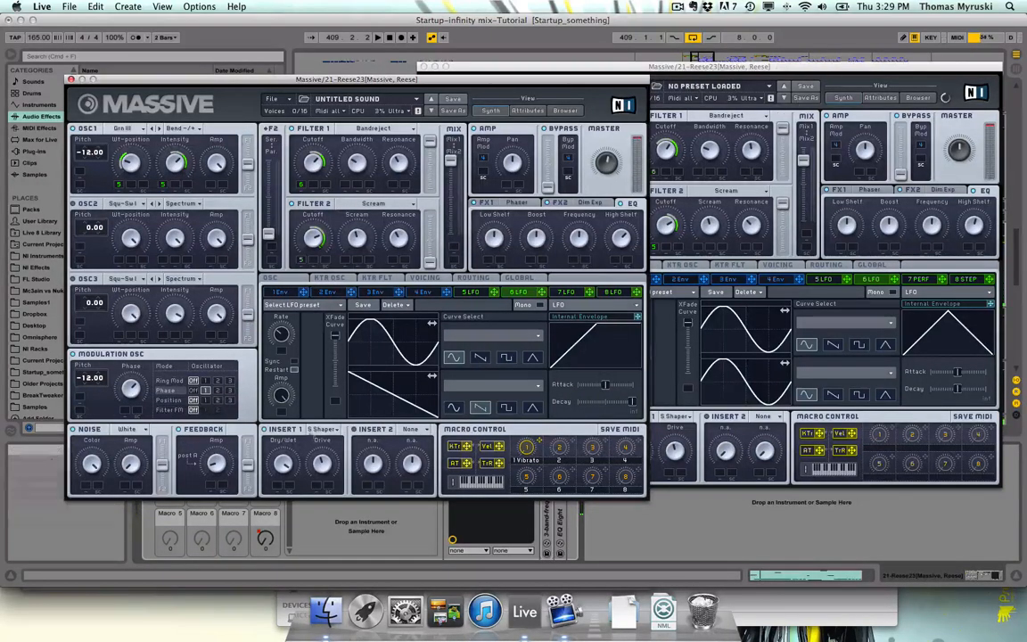
left_click(676, 70)
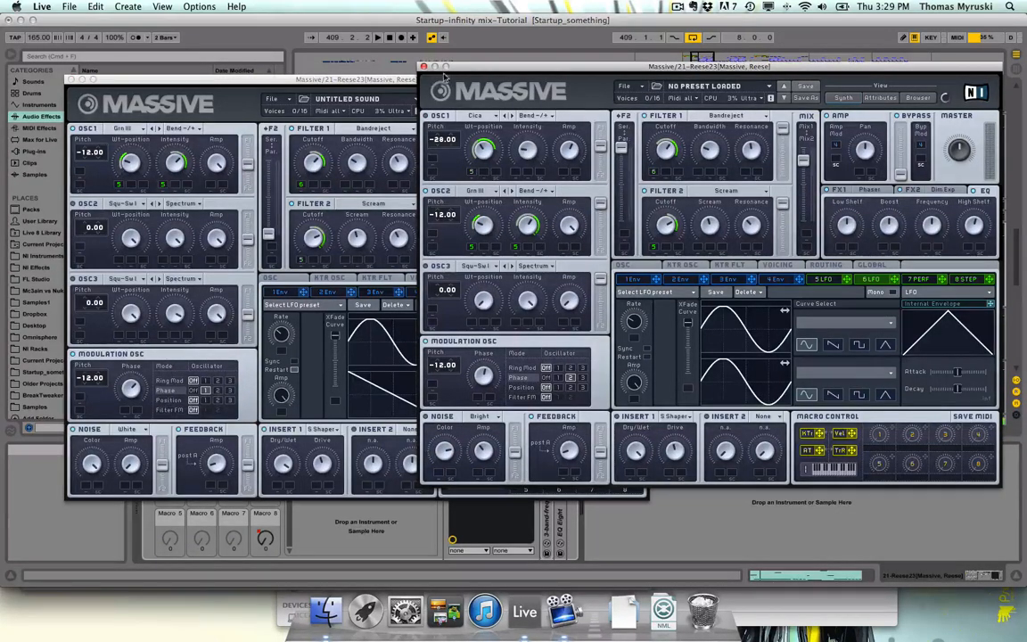
left_click(389, 84)
left_click_drag(389, 84, 603, 22)
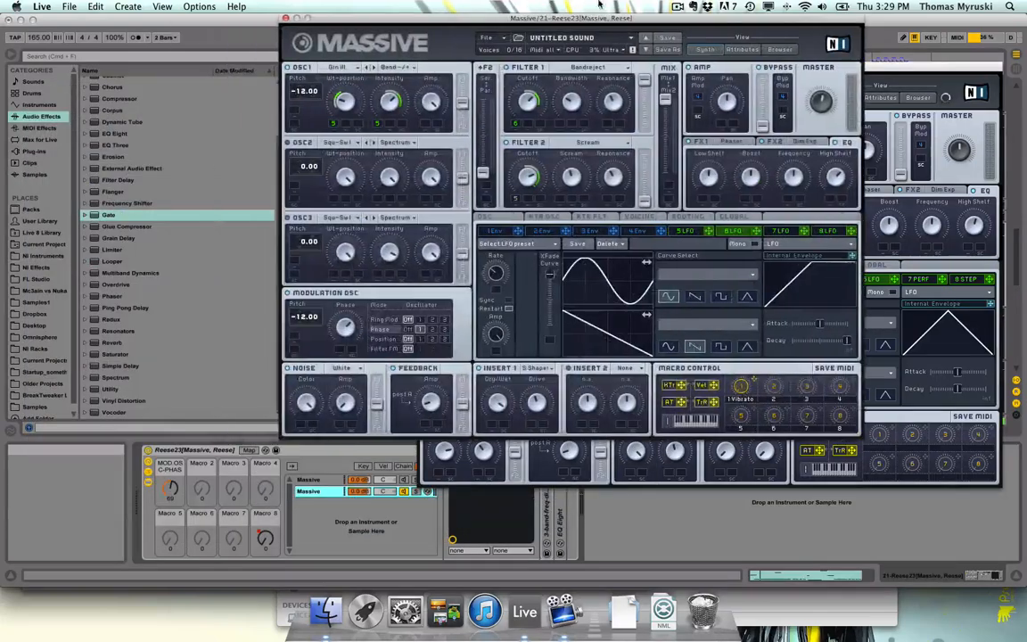
left_click(406, 494)
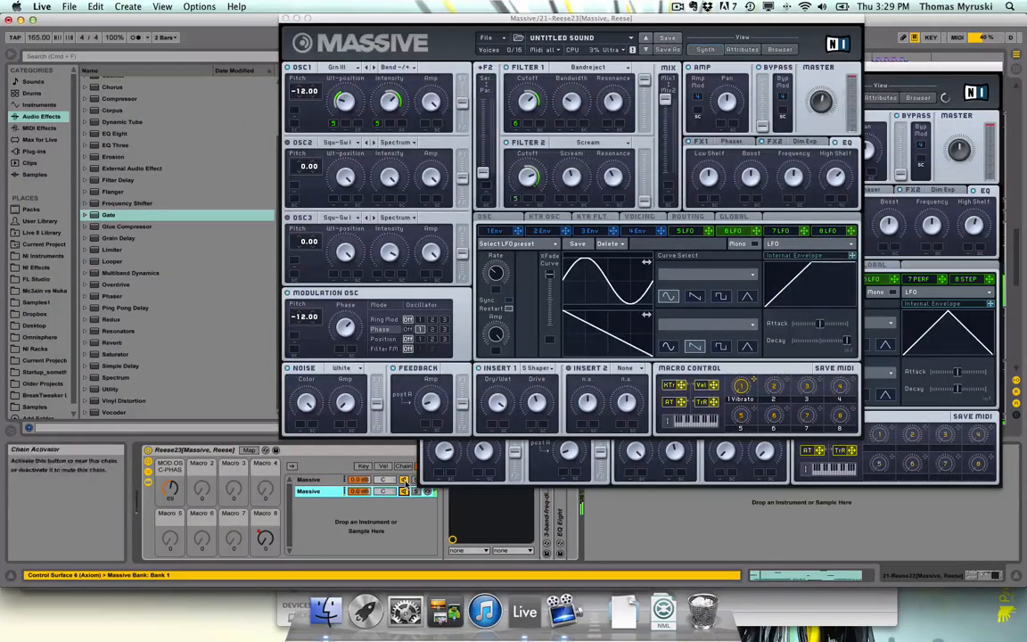
left_click(407, 482)
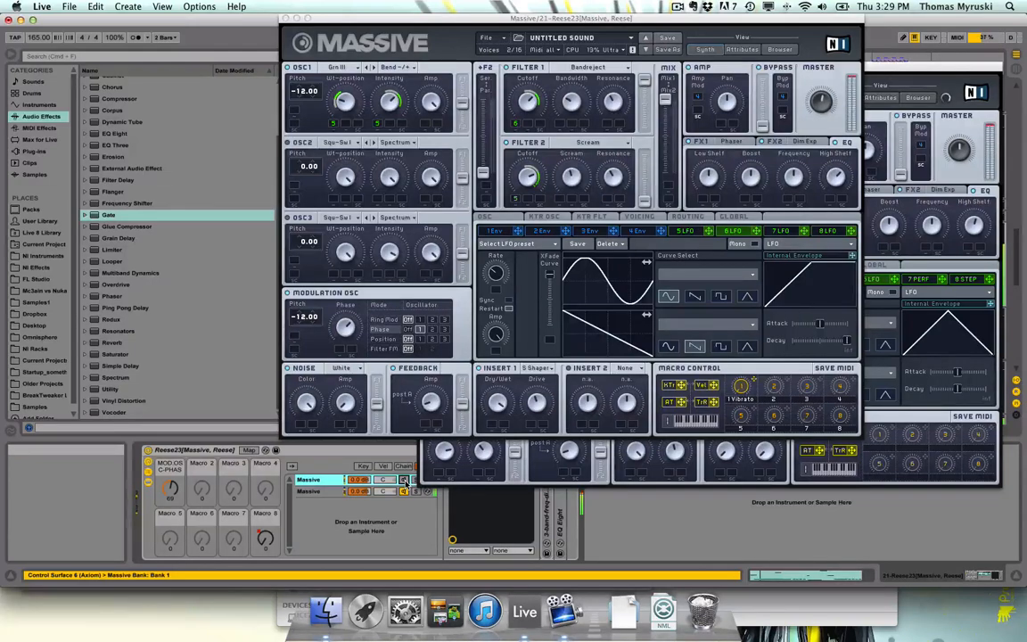
- Move both Massive windows clear of the rack and alternate the two chains again, ending with only the second active
left_click_drag(602, 19, 939, 29)
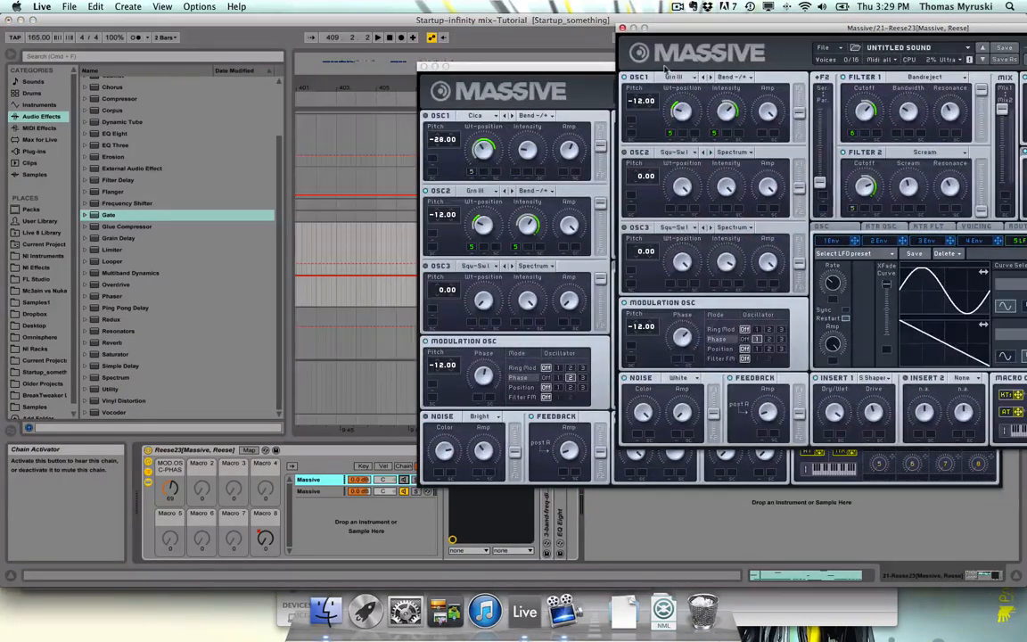
left_click_drag(598, 64, 825, 87)
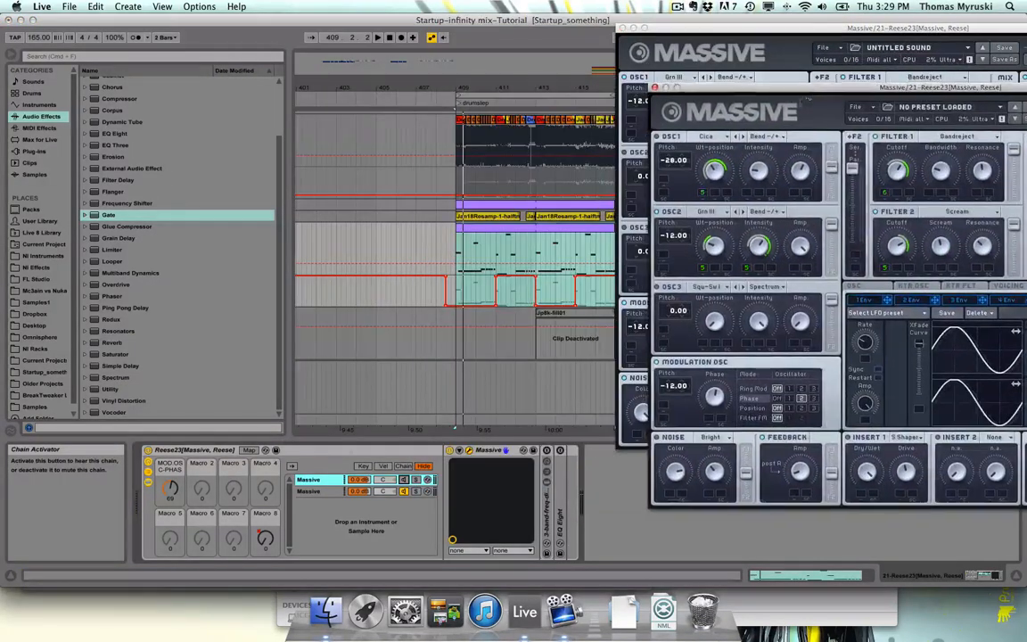
left_click(318, 493)
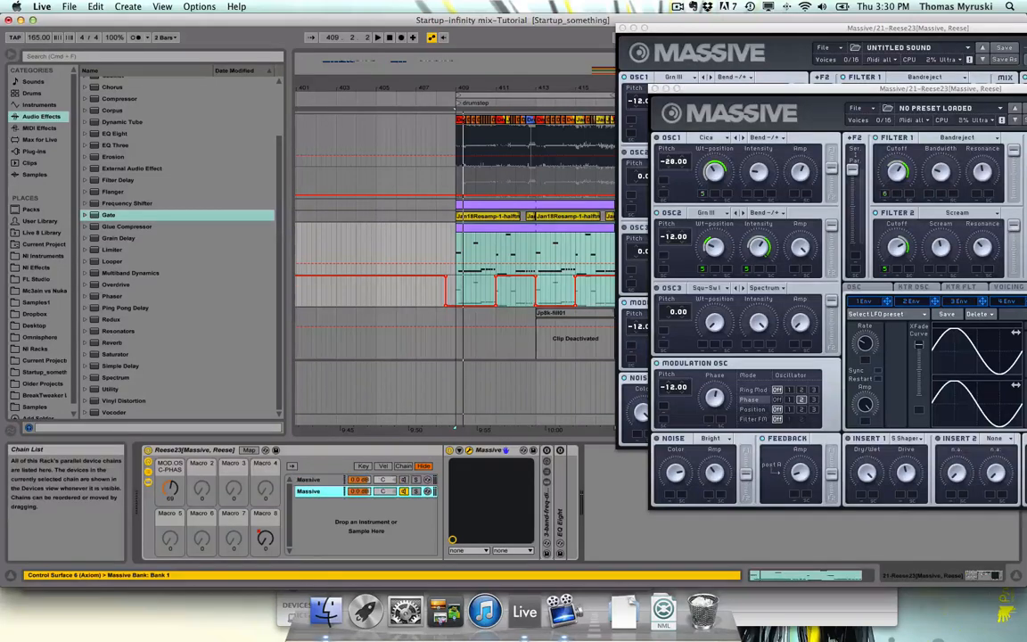
left_click(802, 74)
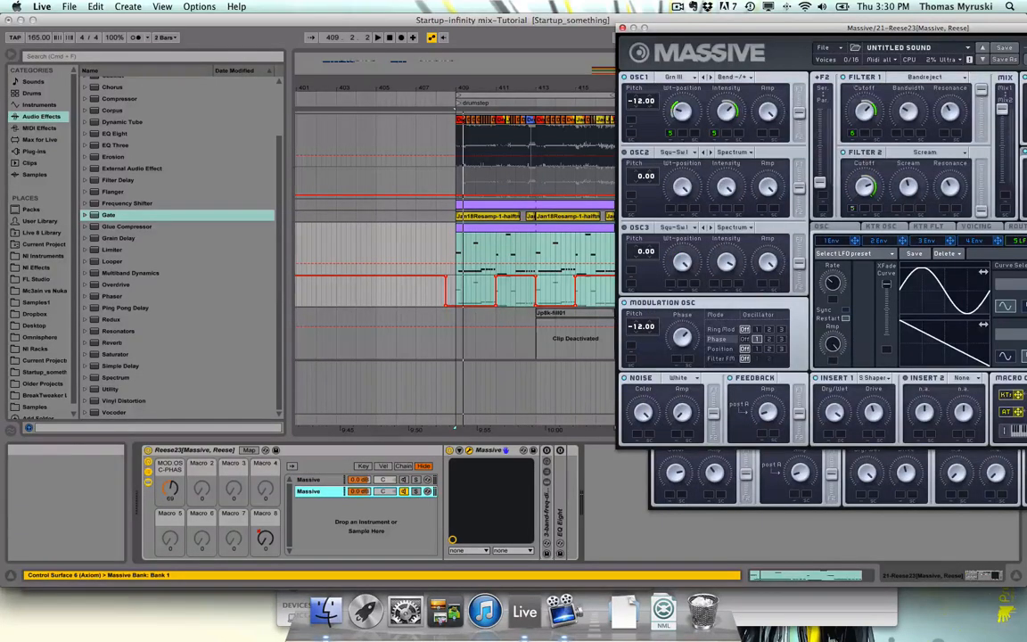
left_click(404, 480)
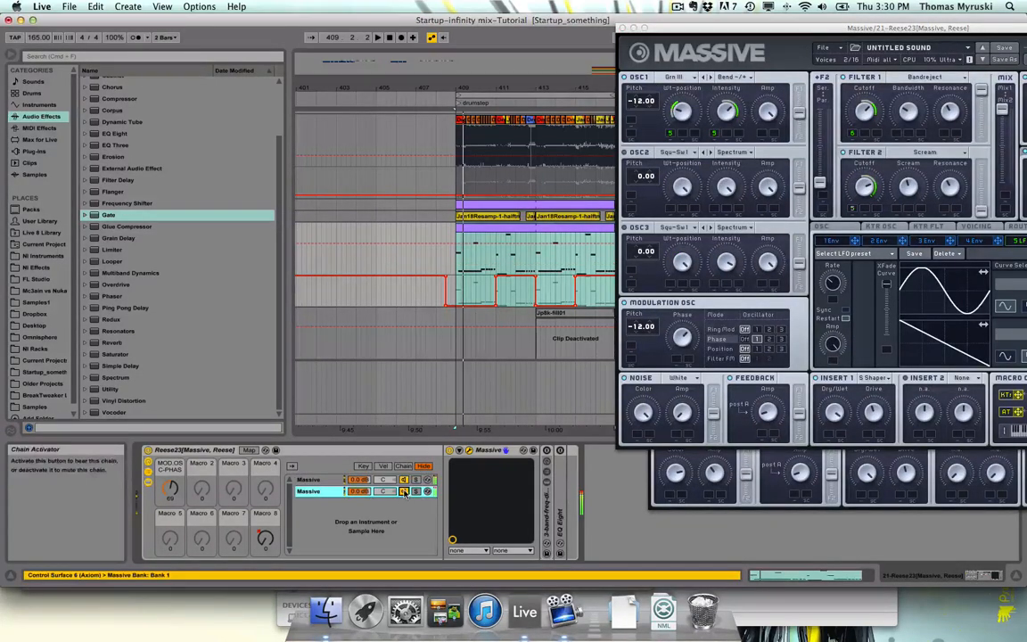
left_click(404, 491)
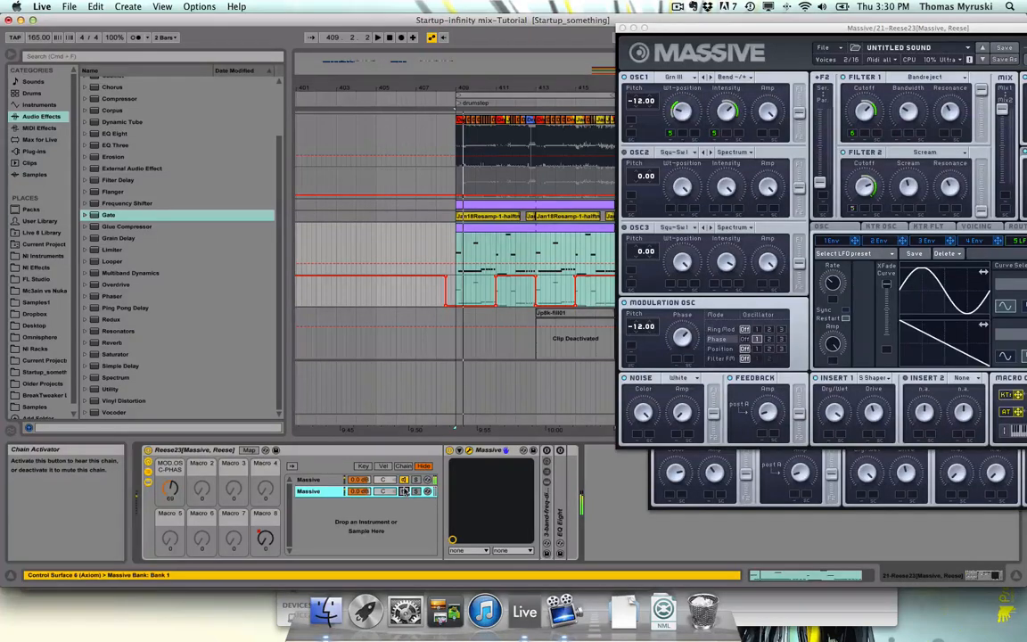
left_click(404, 480)
left_click(321, 494)
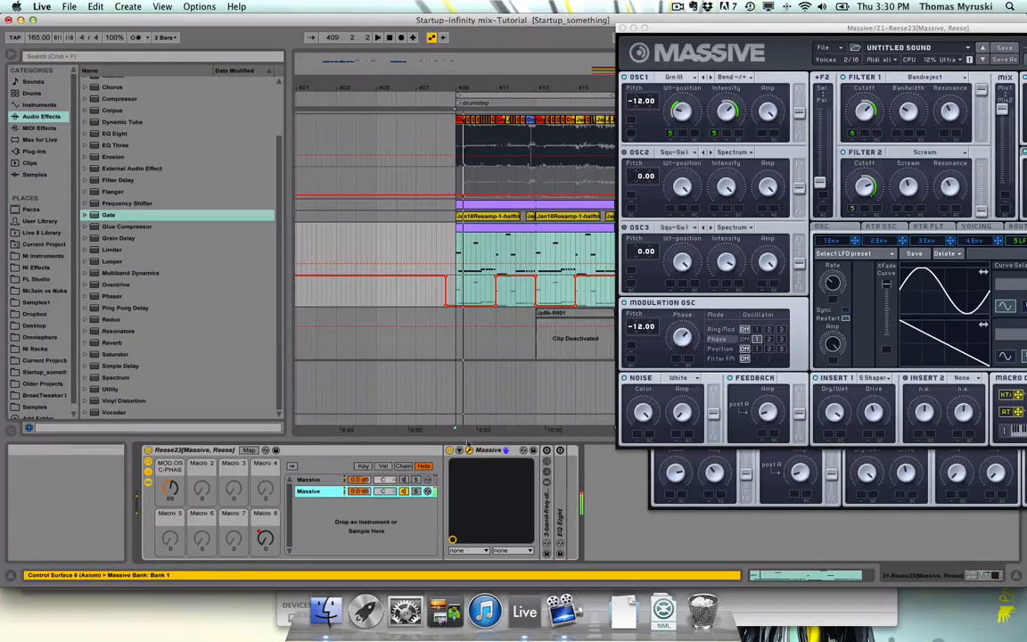
- Arrange the new and original patches side by side and toggle the new patch's Insert 1 on or off
left_click_drag(882, 28, 341, 77)
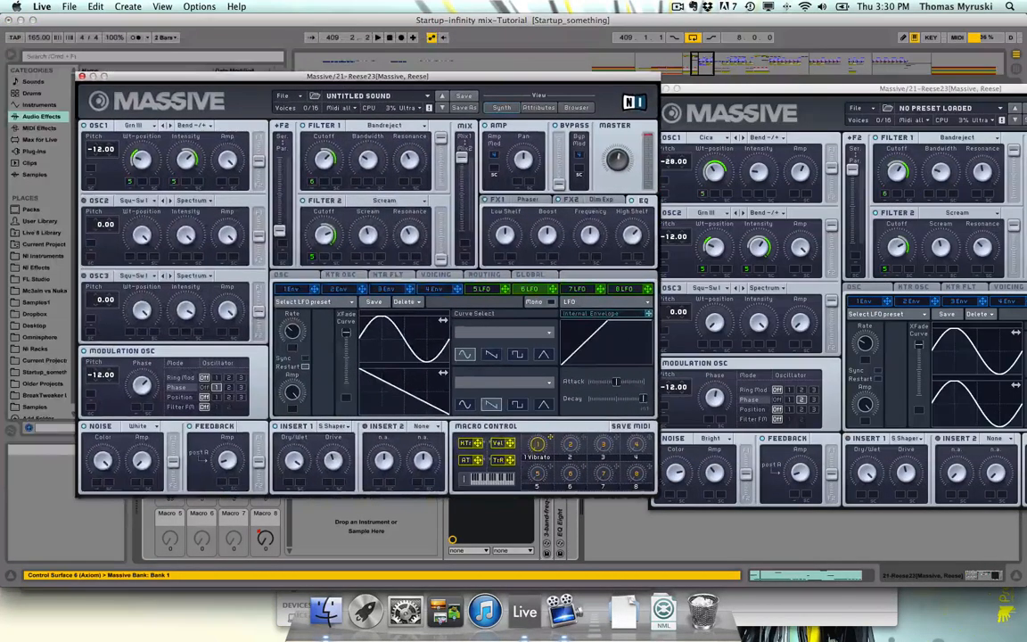
left_click_drag(798, 91, 612, 52)
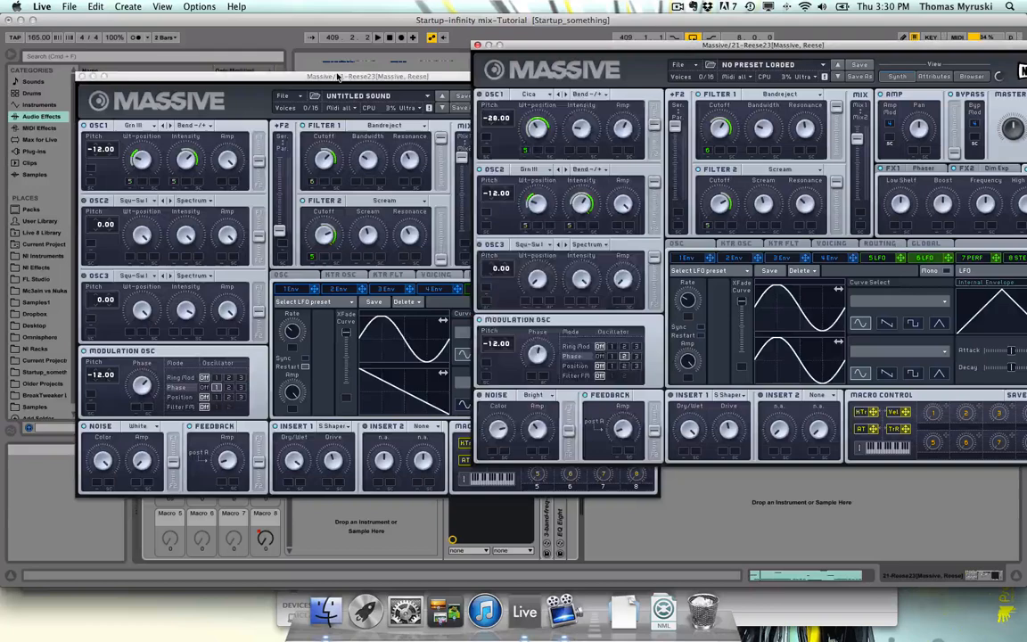
left_click_drag(339, 77, 301, 78)
left_click_drag(757, 50, 704, 116)
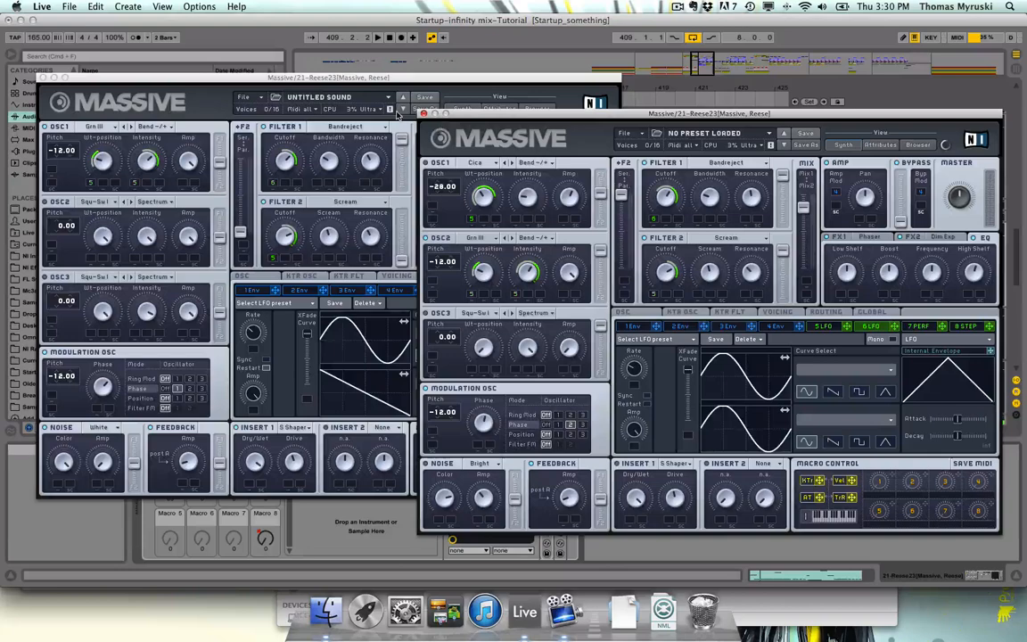
left_click(344, 78)
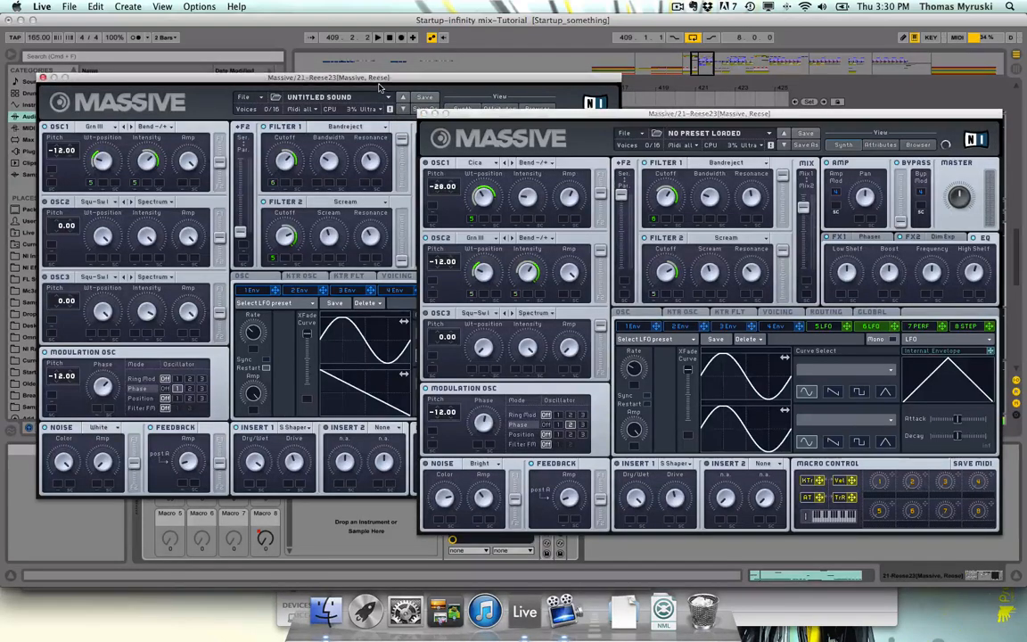
left_click(237, 430)
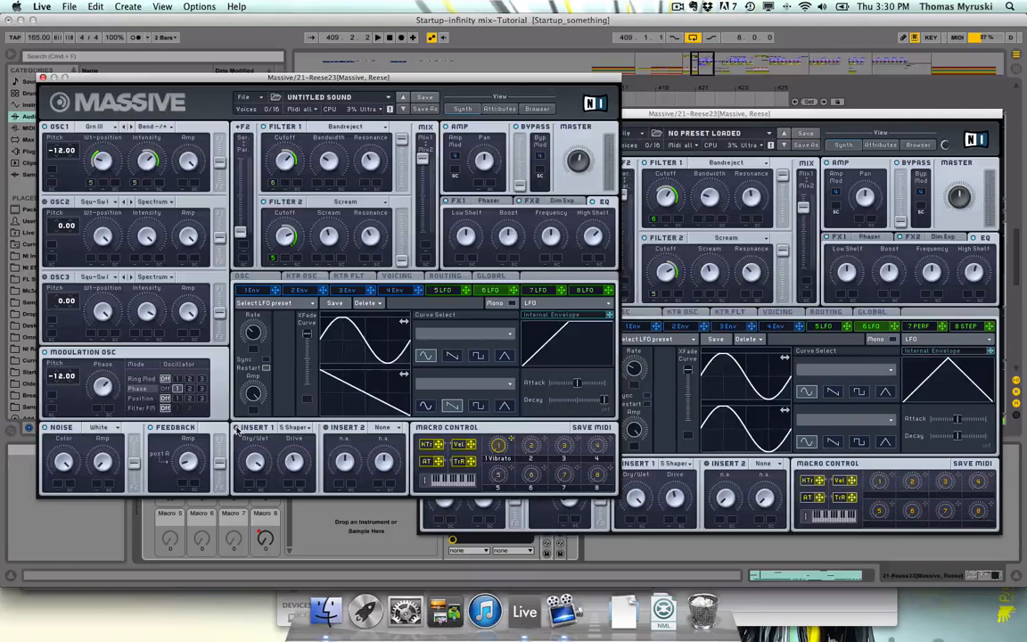
- Move both Massive windows clear of the Reese23 rack's chain list and solo its first Massive chain, followed by the second
left_click_drag(714, 115, 809, 73)
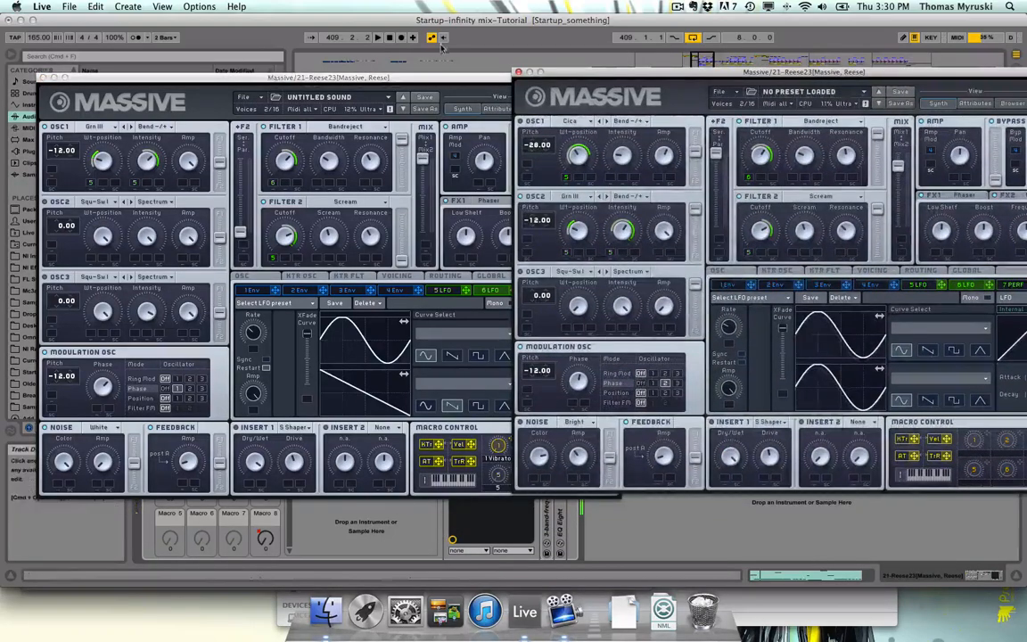
left_click_drag(437, 78, 669, 19)
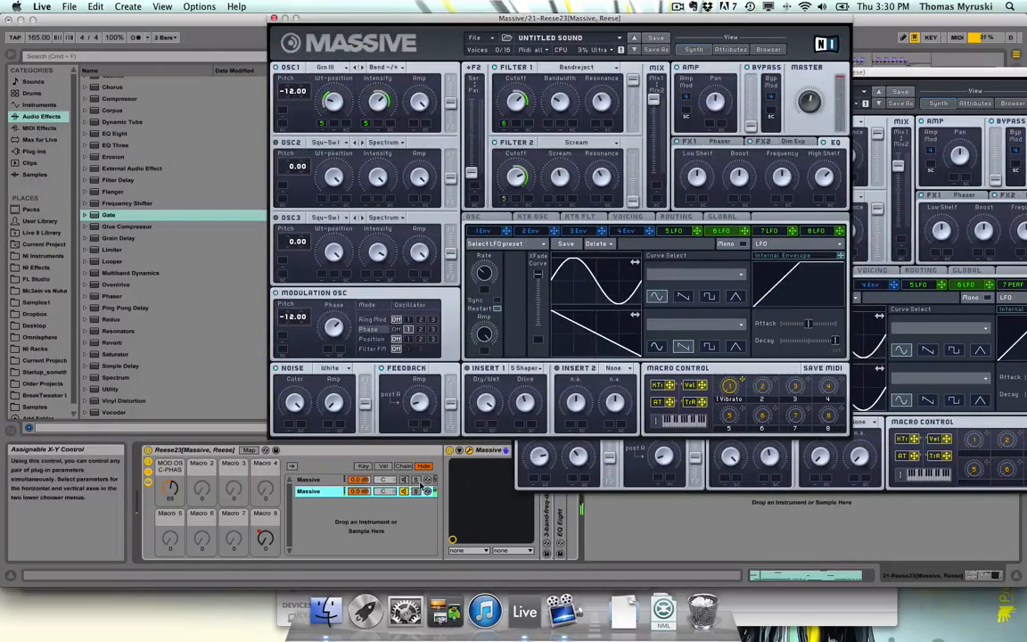
left_click(417, 480)
left_click(415, 492)
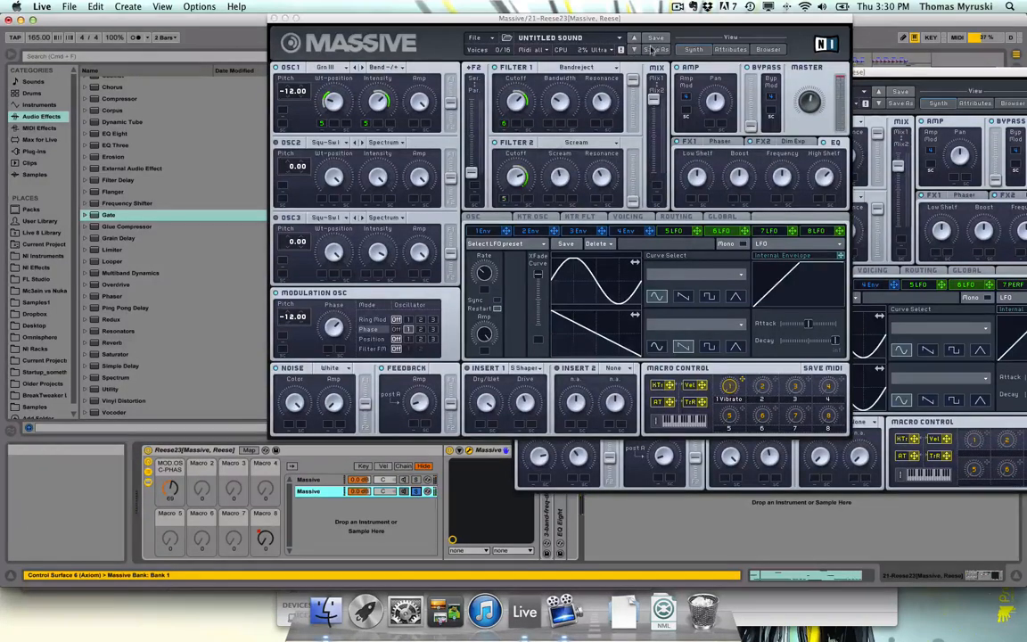
- Place the new and original Massive patches side by side for a last comparison and close both plug-in windows
left_click_drag(653, 20, 486, 34)
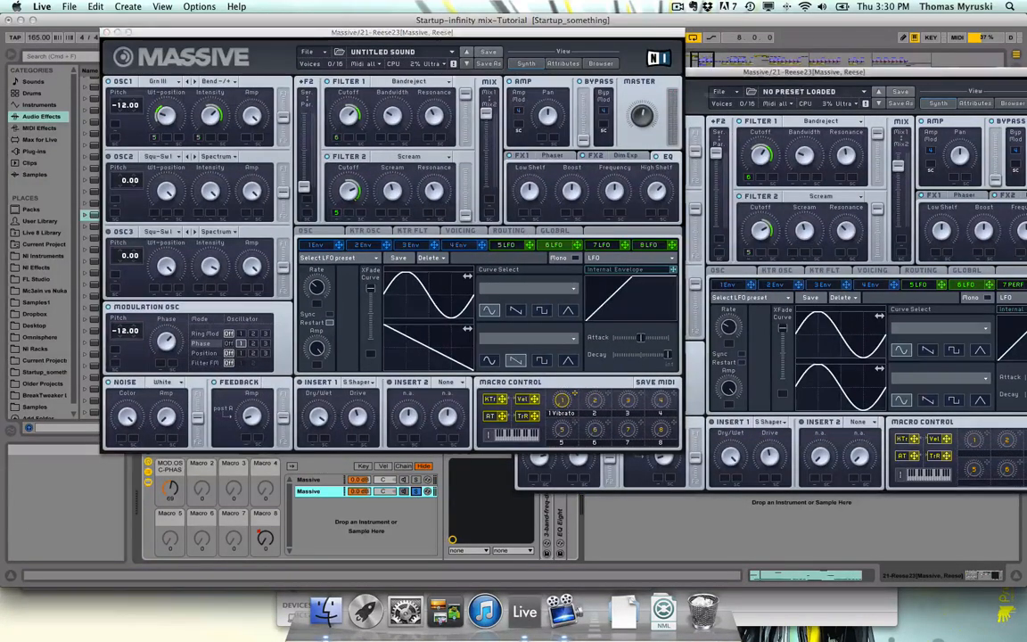
left_click(795, 86)
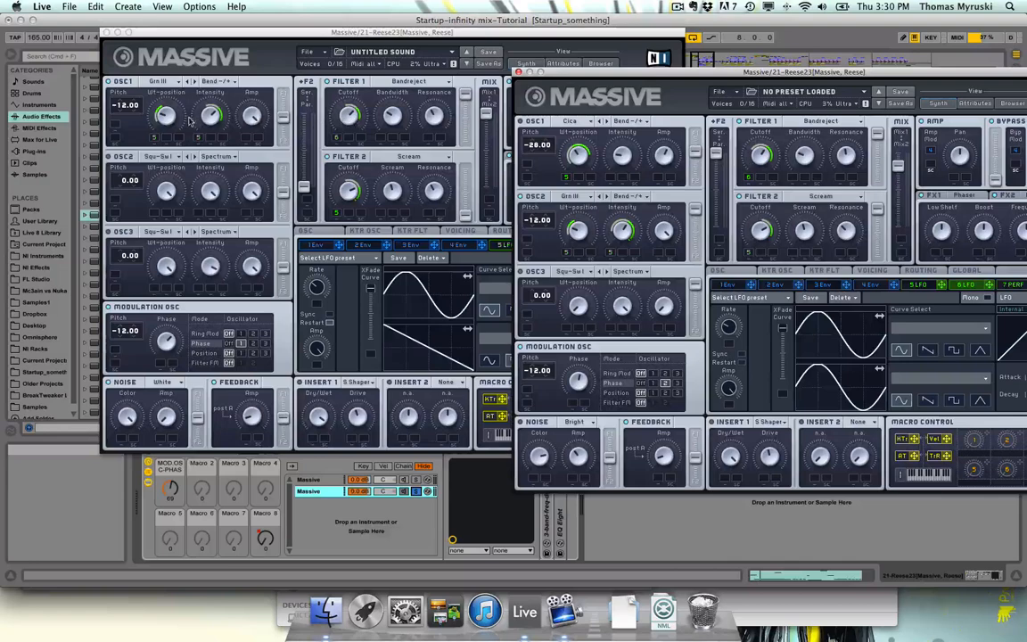
left_click(165, 113)
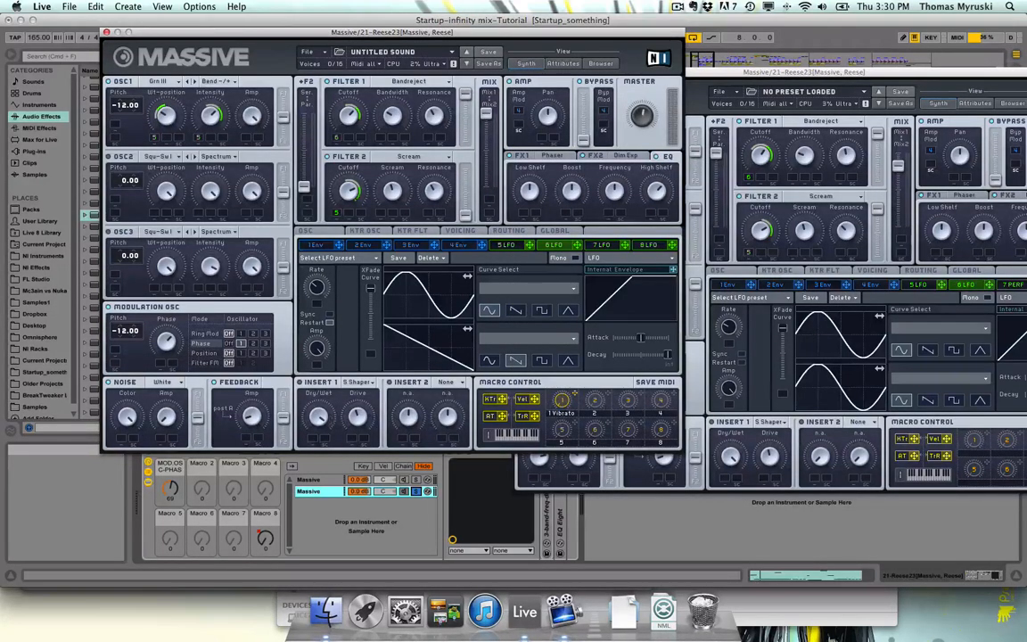
left_click_drag(714, 72, 197, 125)
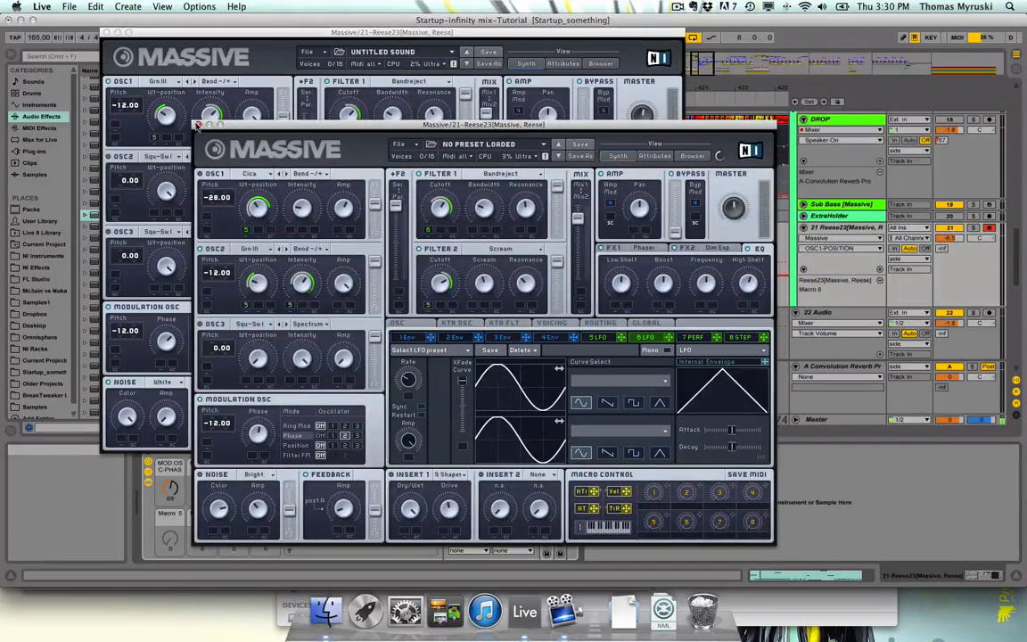
left_click(198, 125)
left_click(105, 33)
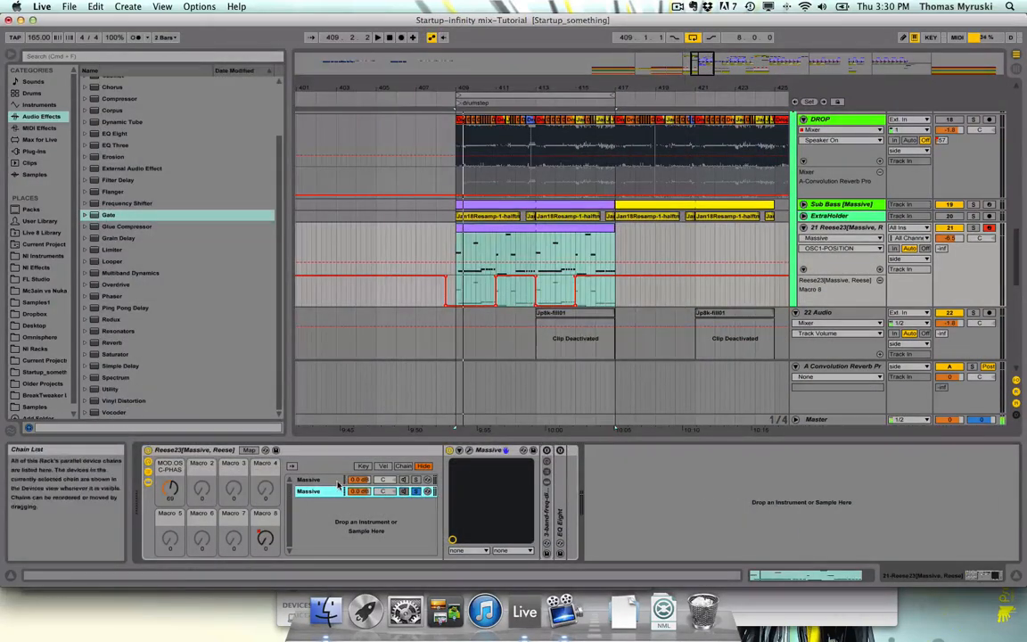
- Reselect the second Massive chain, activate the 3-band-freq-divider and EQ Eight after the Reese23 rack, and audition the sound
left_click(338, 482)
left_click(337, 492)
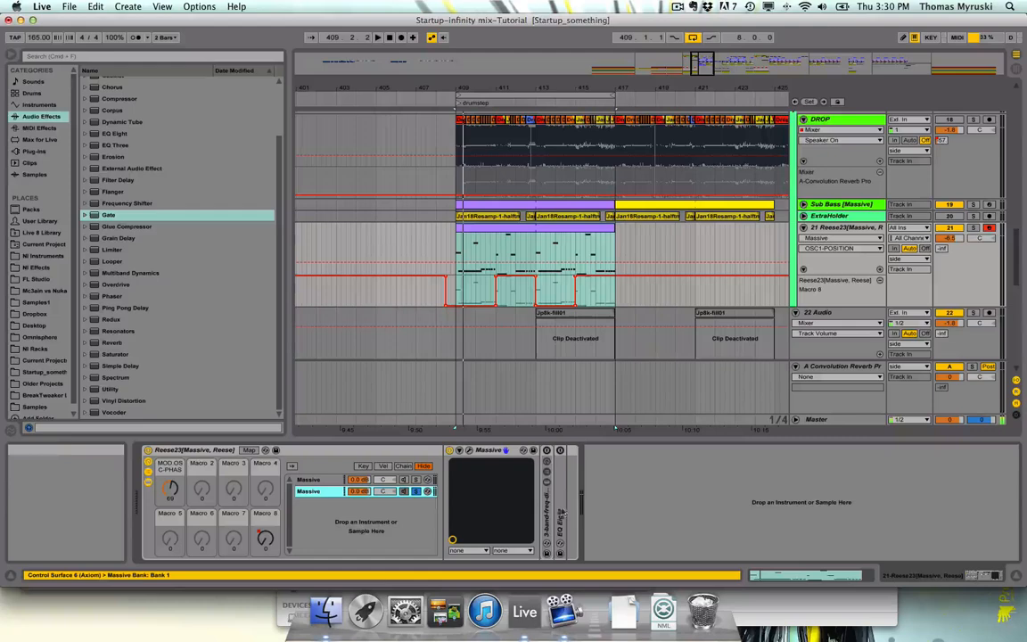
left_click(549, 451)
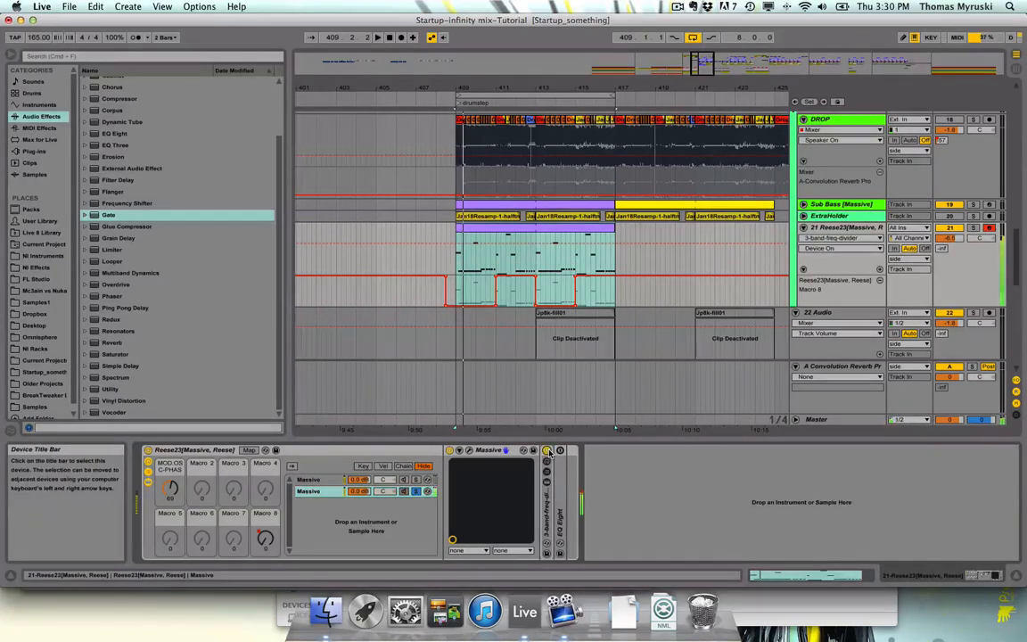
left_click(563, 457)
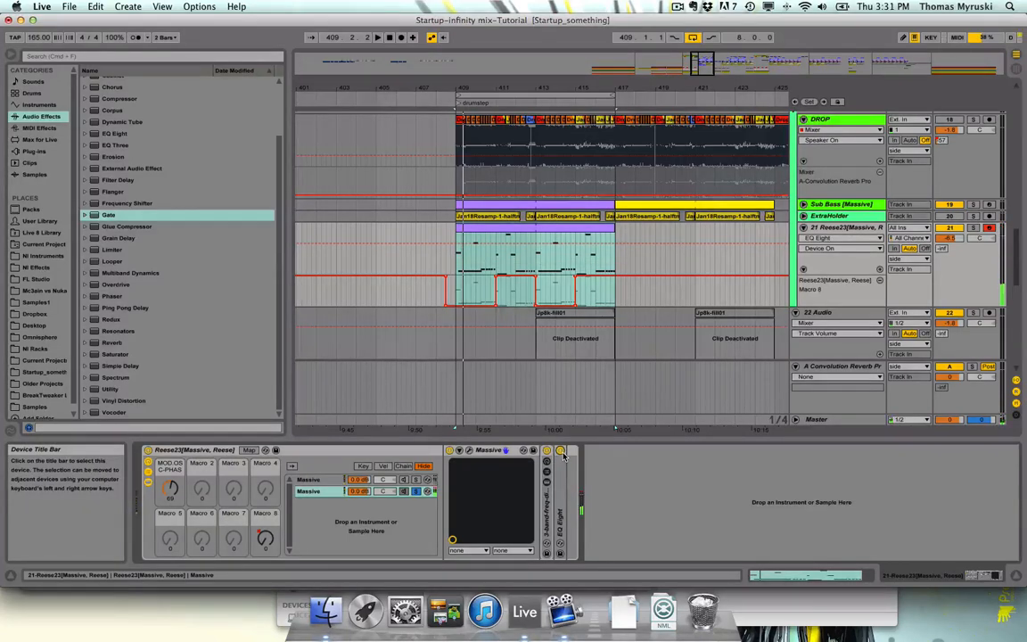
key("x")
key("z")
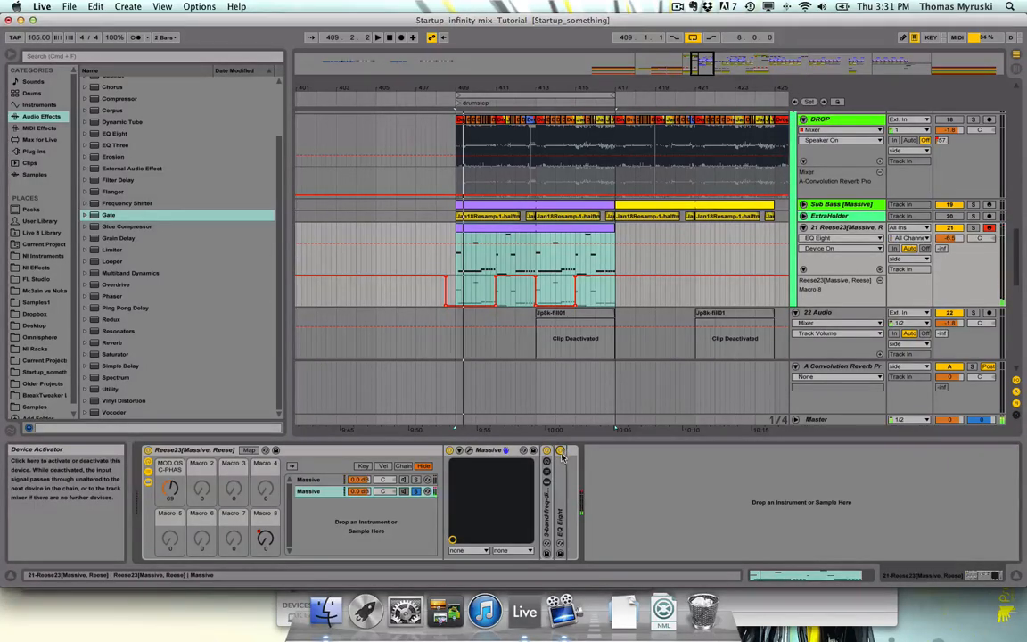
- Unfold the 3-band-freq-divider rack and examine the devices in its Low and Mid/High chains
double_click(560, 469)
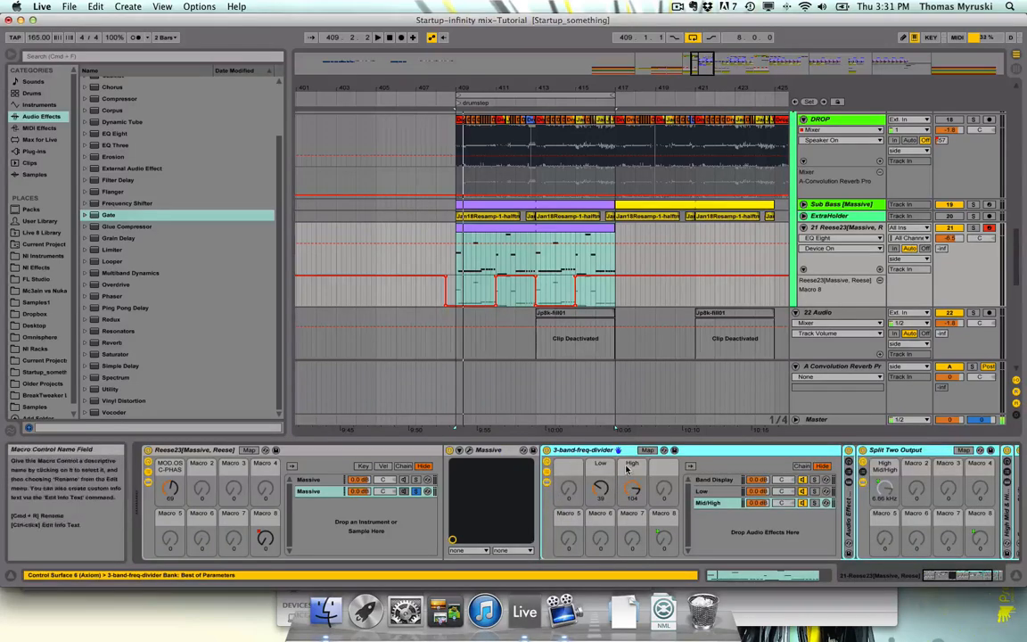
scroll(626, 470, "right", 2)
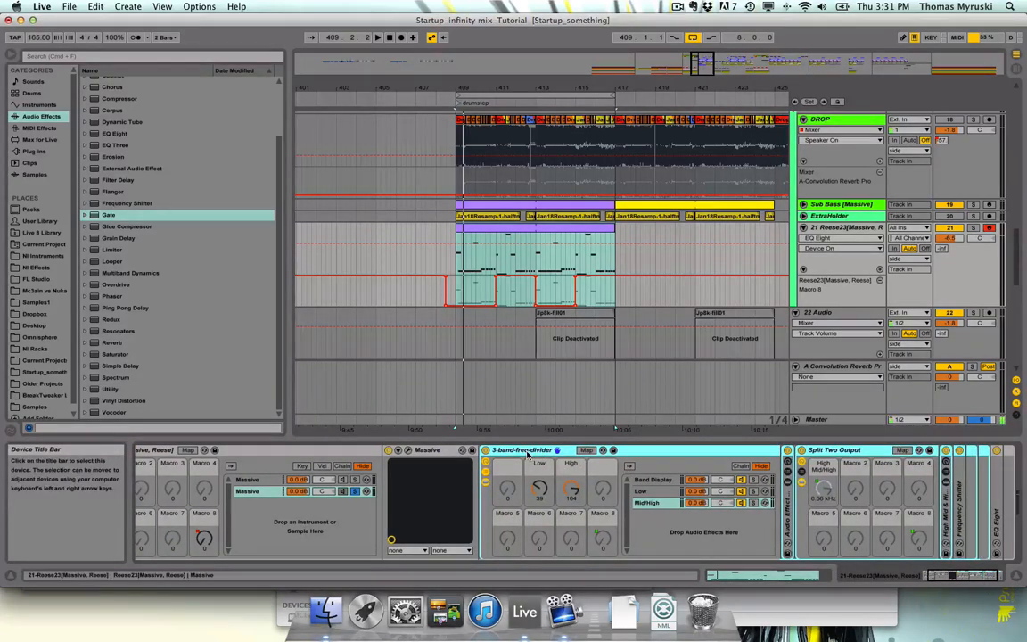
scroll(553, 453, "right", 2)
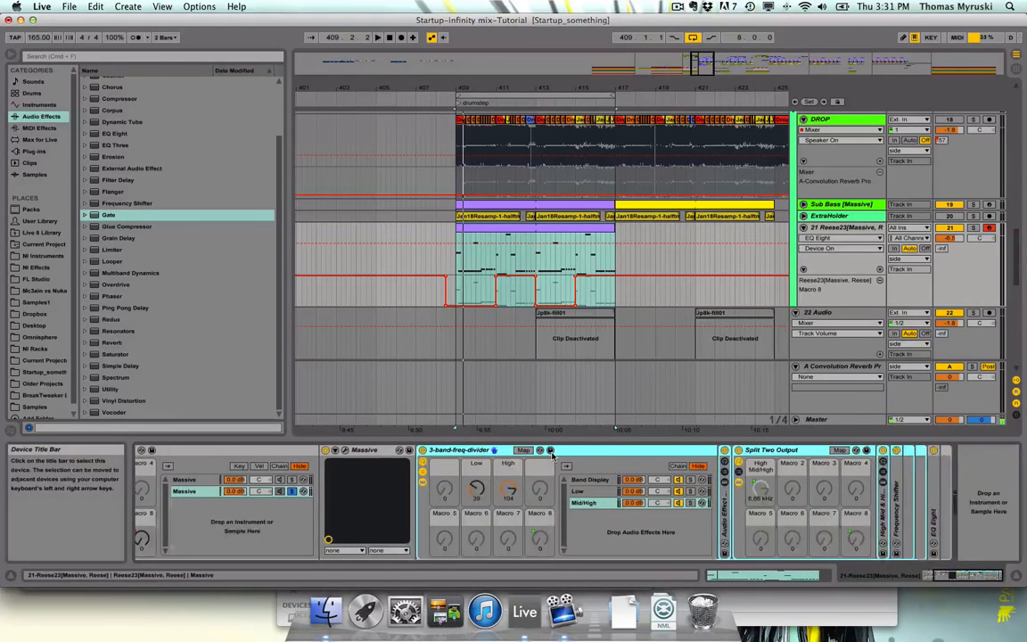
scroll(603, 489, "right", 2)
left_click(603, 489)
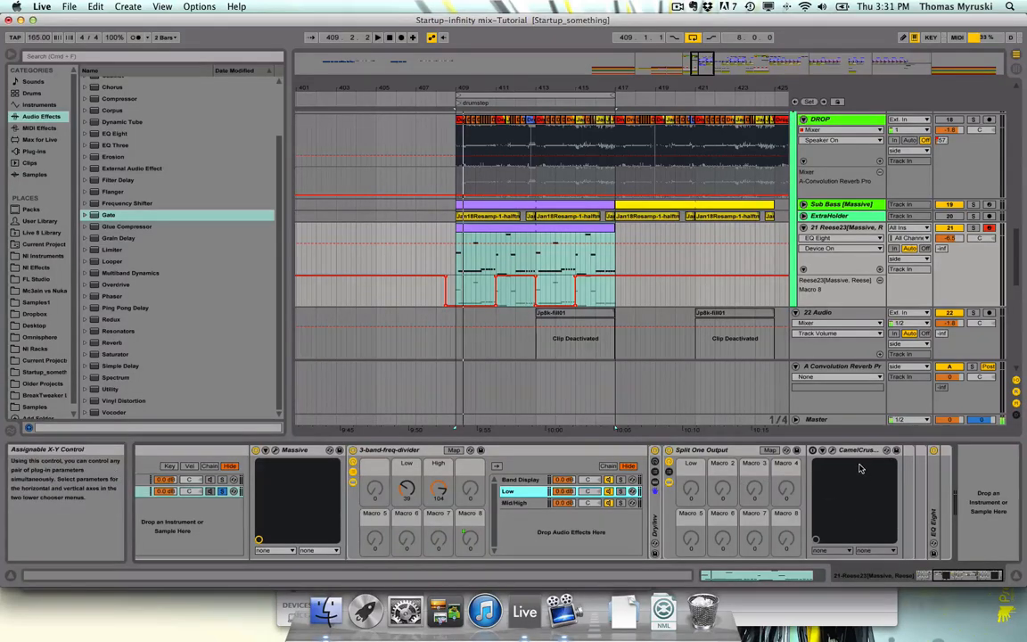
left_click(515, 503)
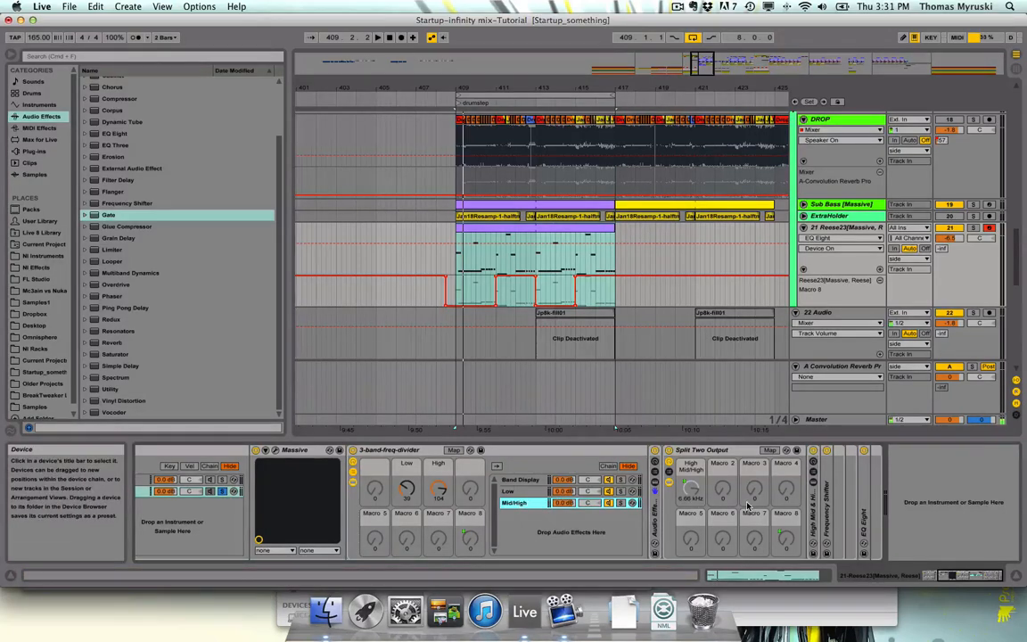
- Unfold the High Mid & High x-over rack in the Mid/High chain and examine its Mid chain's devices
double_click(819, 512)
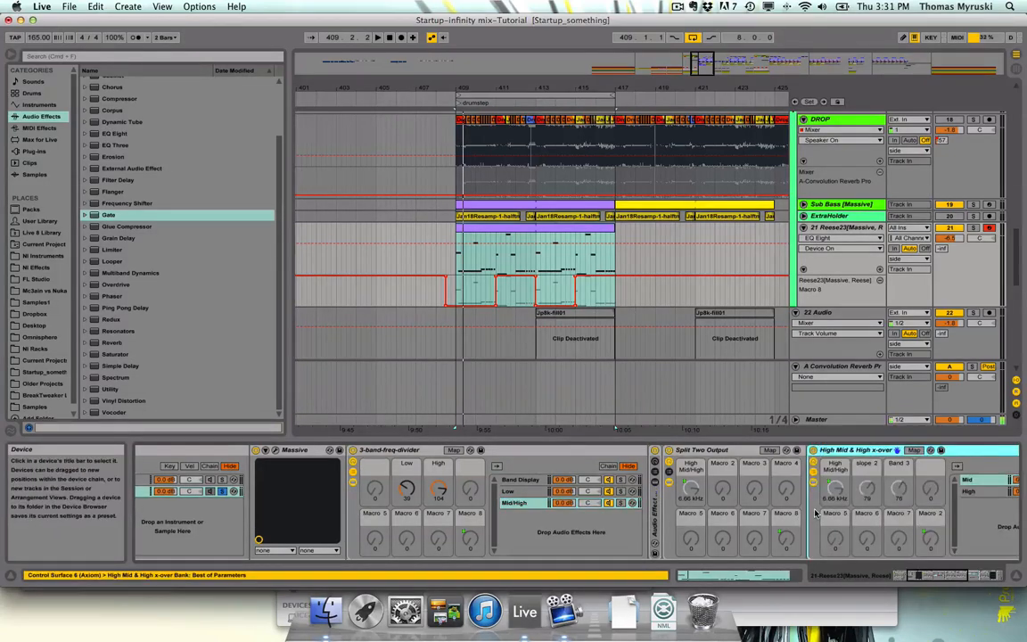
scroll(821, 513, "right", 10)
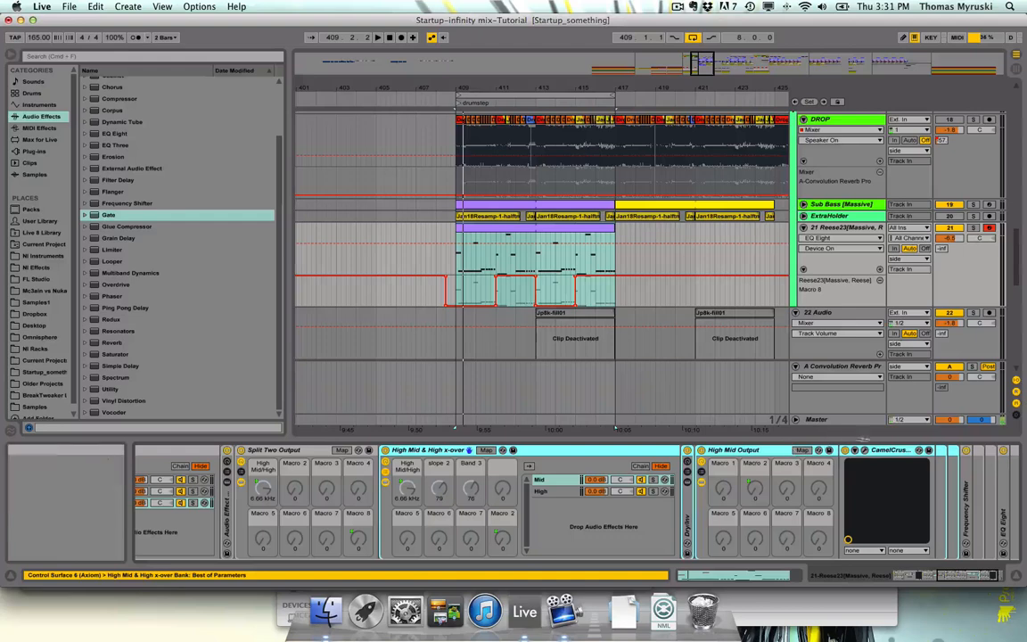
scroll(870, 453, "right", 1)
scroll(678, 487, "right", 1)
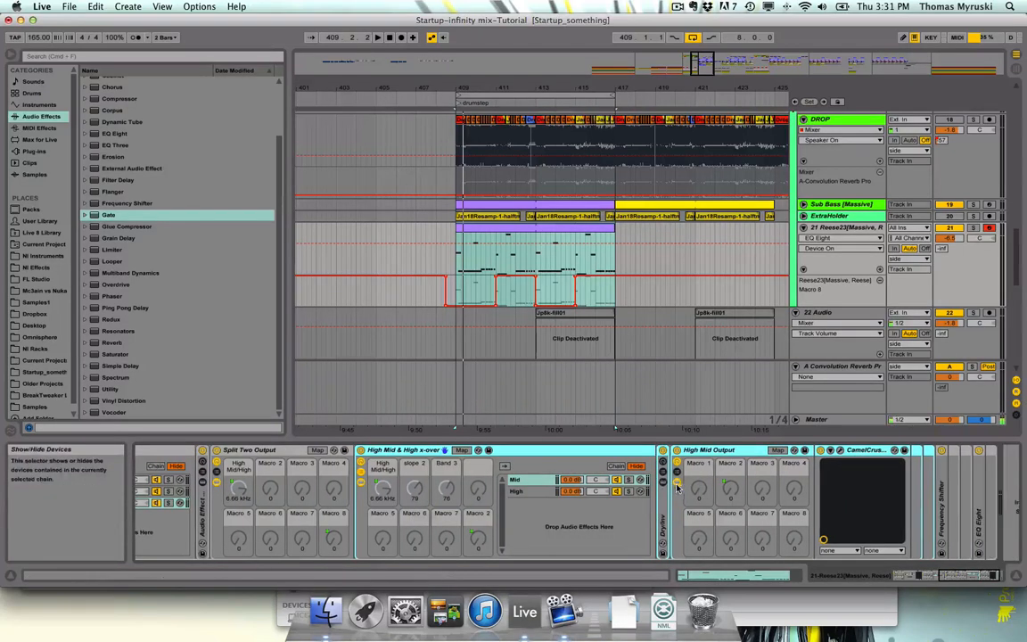
scroll(675, 488, "left", 5)
scroll(571, 492, "right", 6)
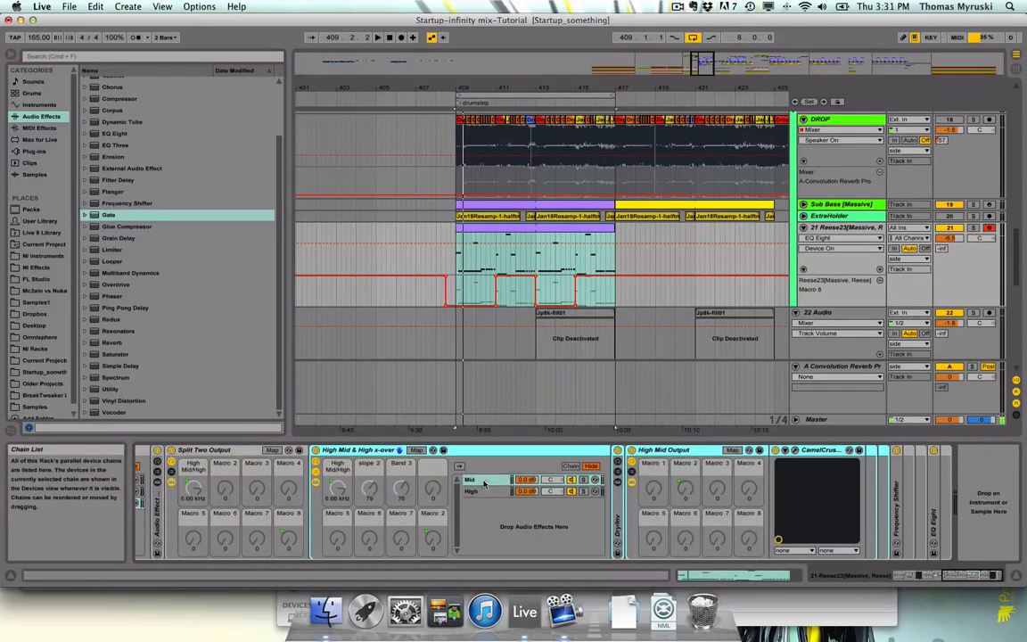
- Open the Mid chain's CamelCrusher, move its window aside and toggle the device on or off
left_click(796, 451)
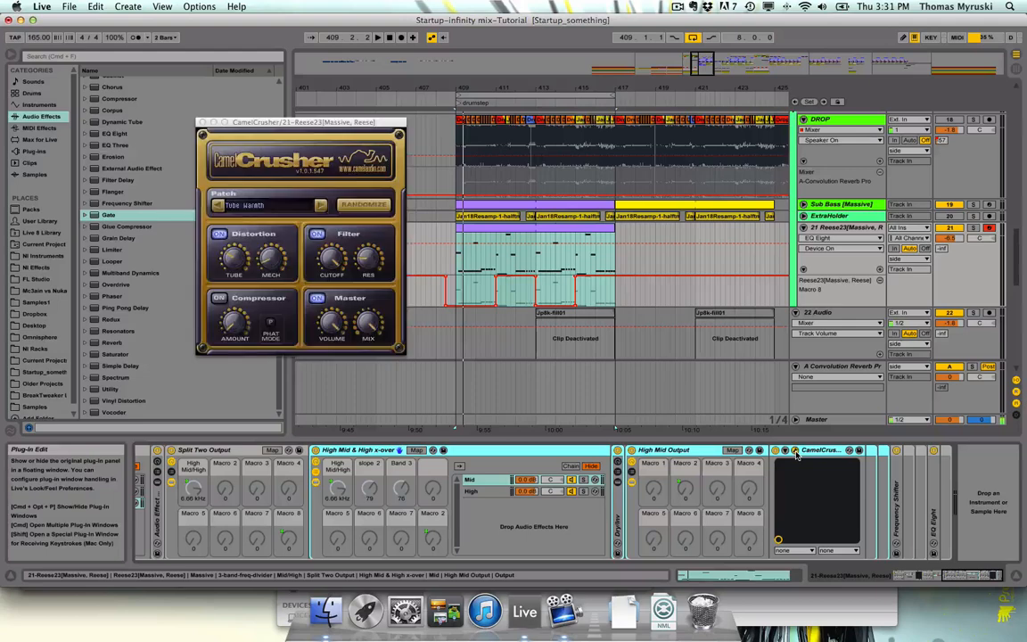
left_click_drag(248, 122, 181, 79)
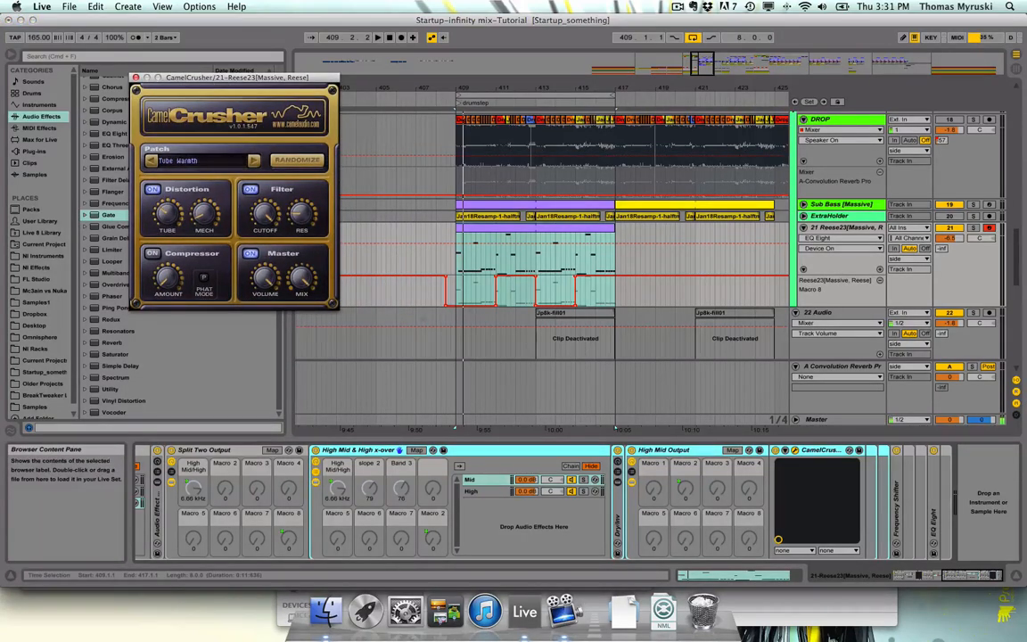
left_click(779, 454)
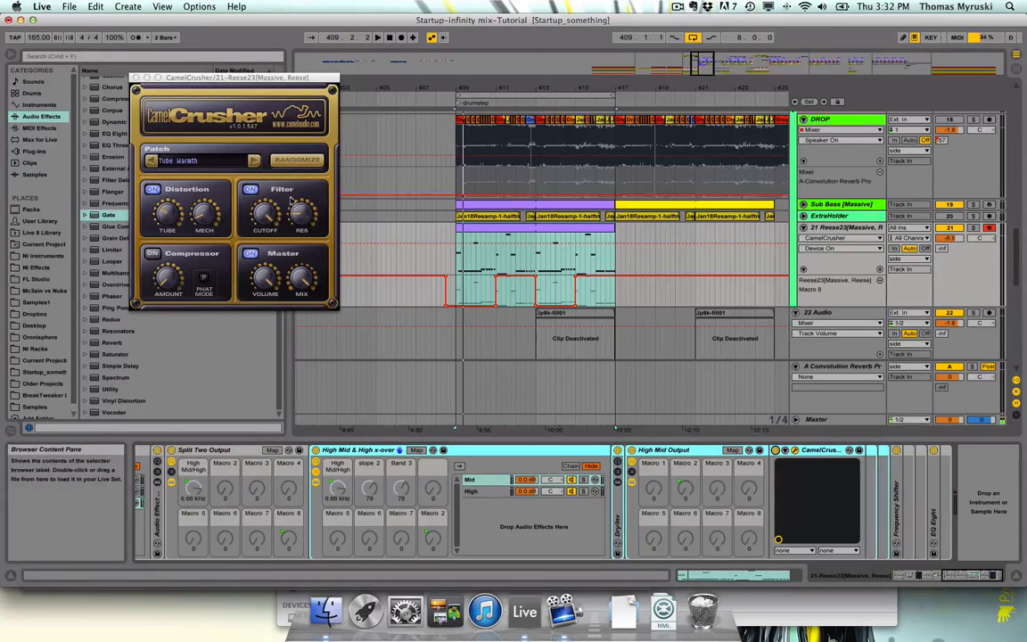
- Select the High chain of the High Mid & High x-over and trace the device chain back to the Reese23 rack
left_click(473, 492)
scroll(939, 502, "right", 5)
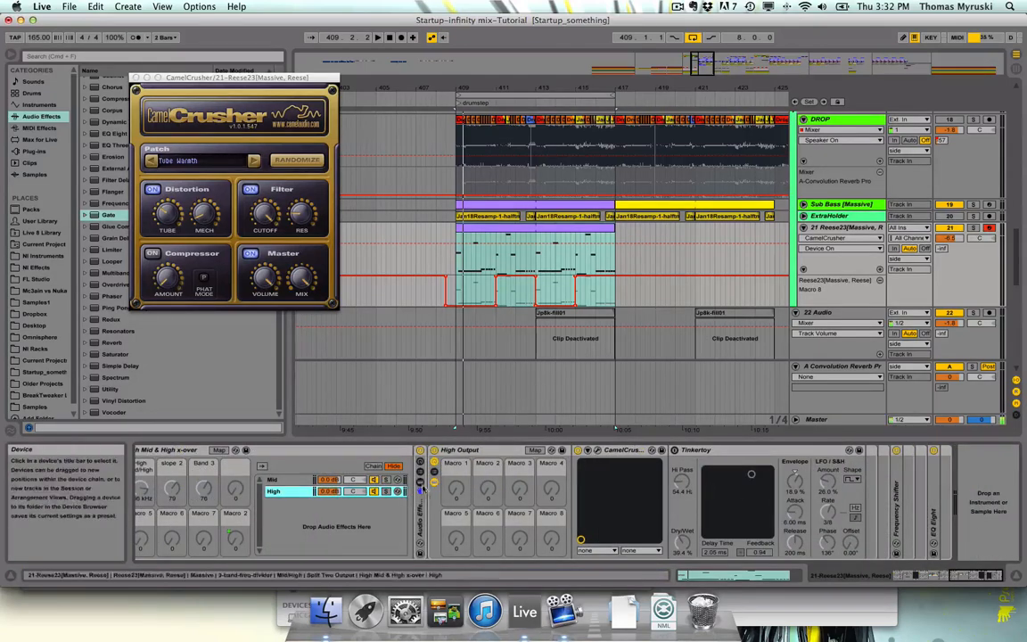
scroll(270, 509, "left", 2)
scroll(416, 516, "left", 3)
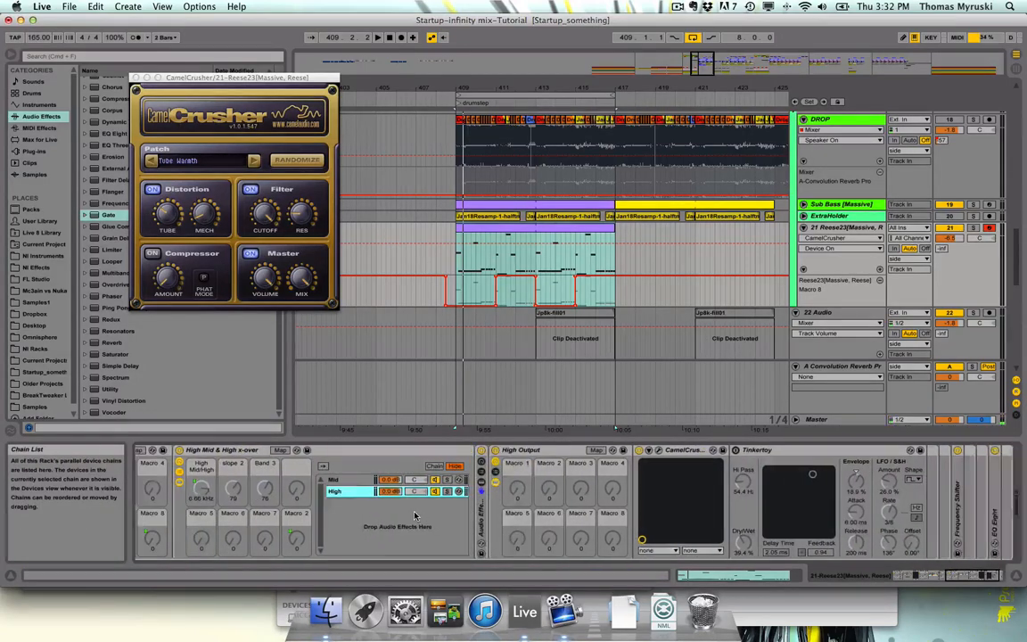
scroll(417, 514, "left", 3)
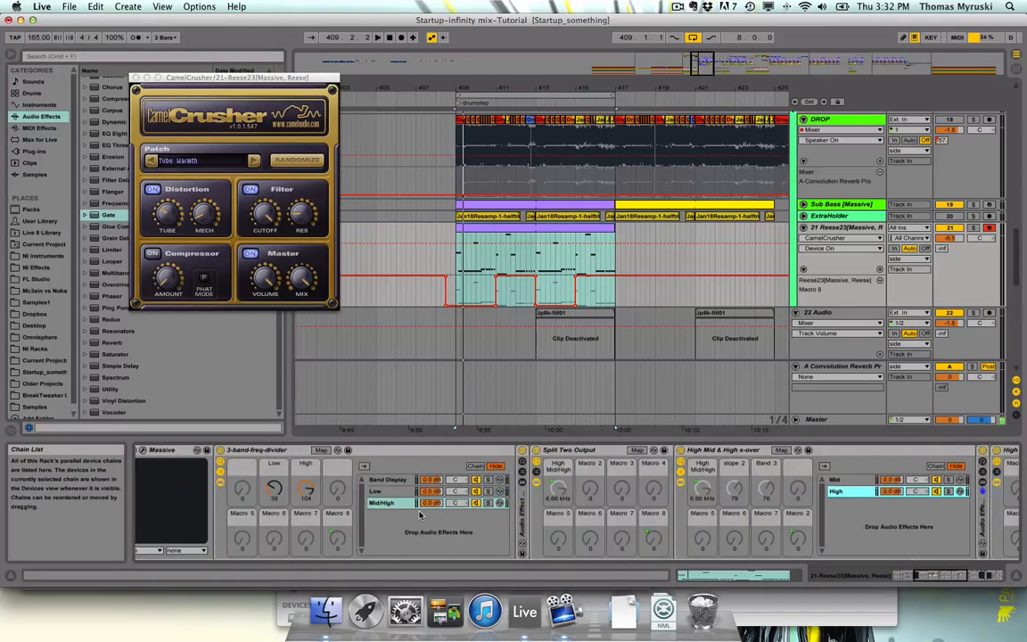
scroll(419, 515, "left", 5)
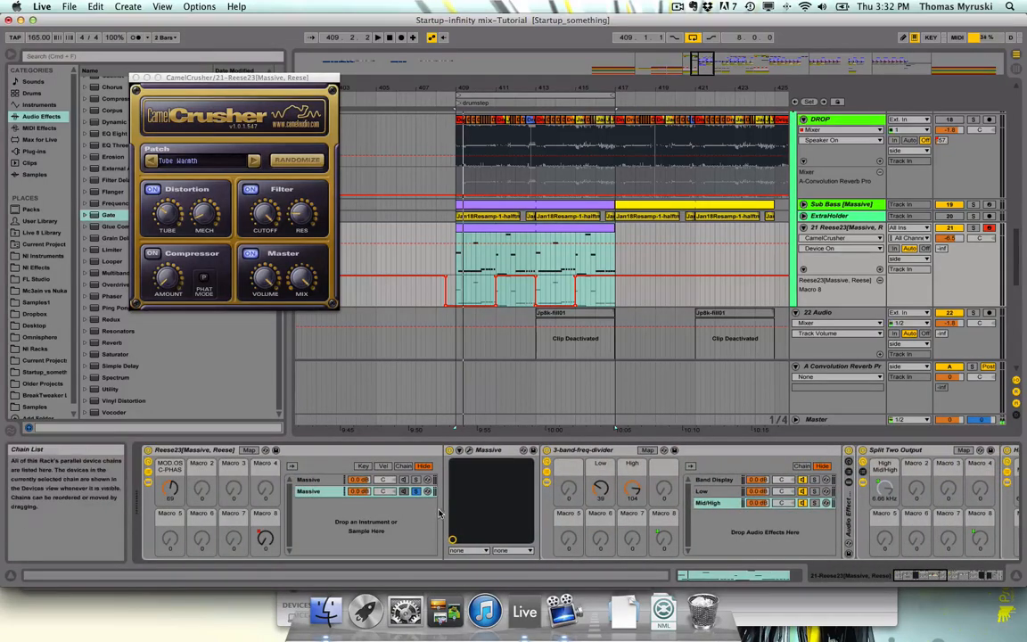
- Examine the High chain's High Output rack, CamelCrusher and Tinkertoy, and select its CamelCrusher
scroll(439, 513, "right", 8)
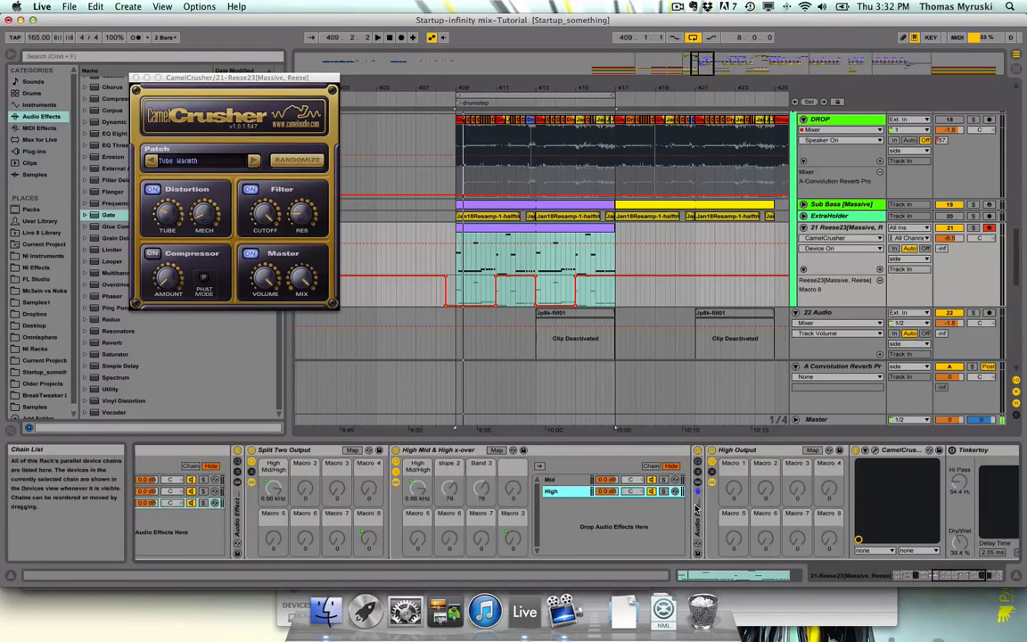
scroll(697, 508, "right", 6)
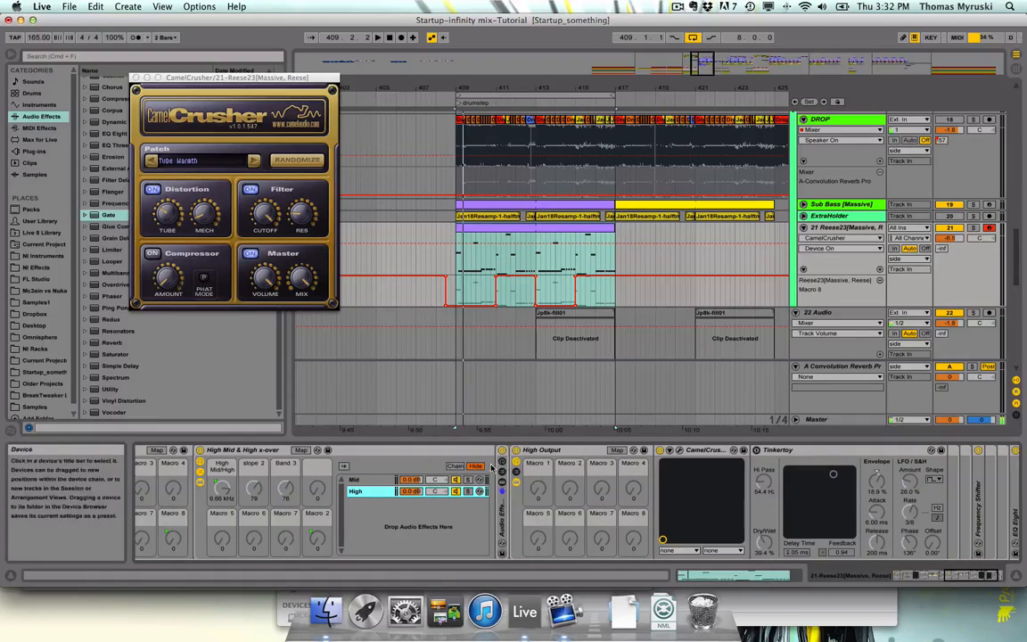
scroll(492, 468, "left", 1)
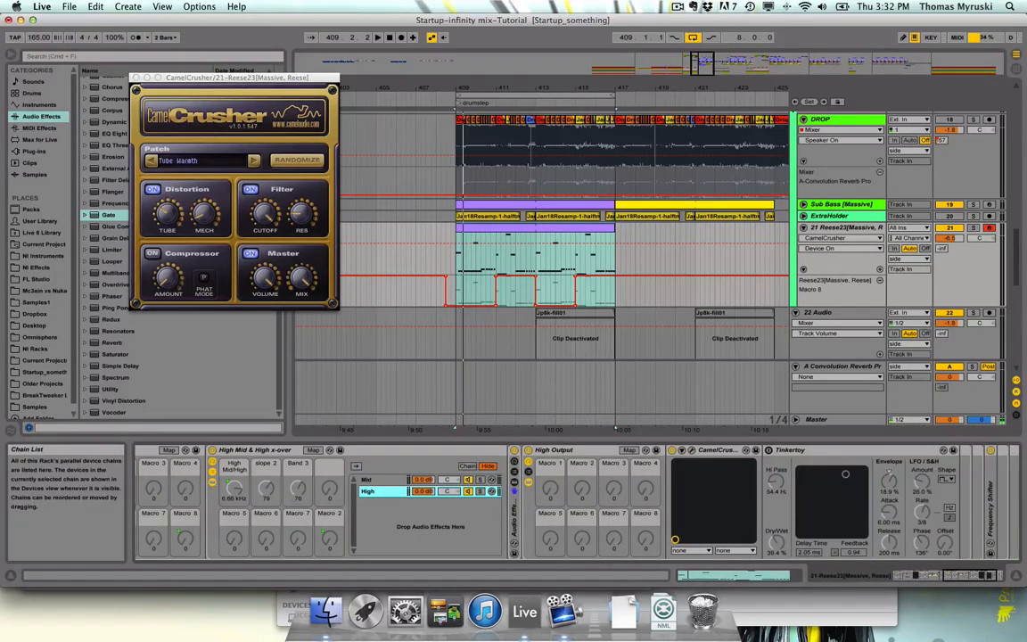
scroll(513, 510, "left", 5)
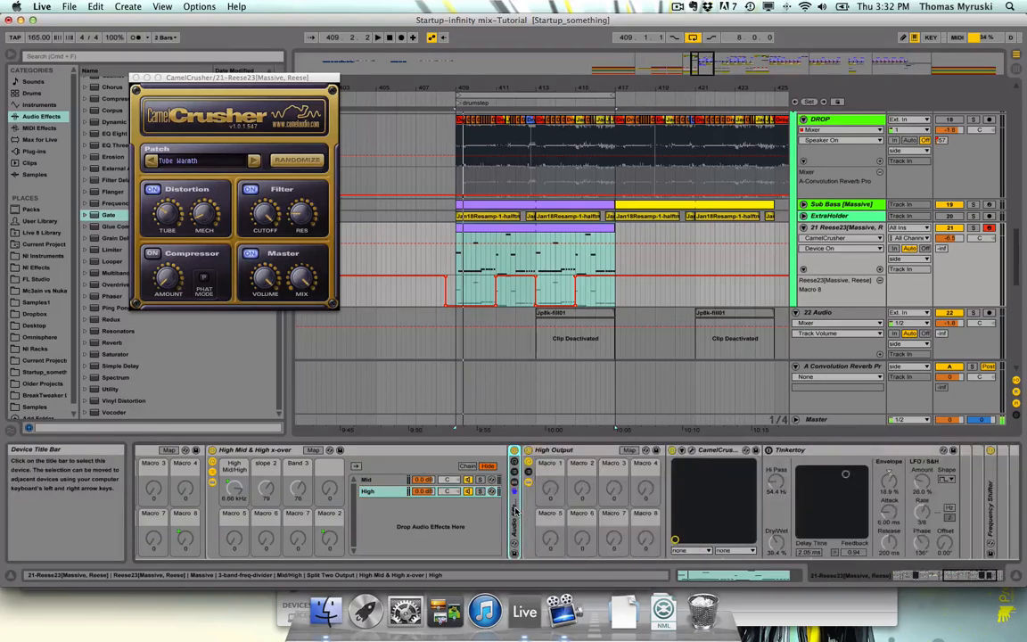
scroll(514, 510, "right", 5)
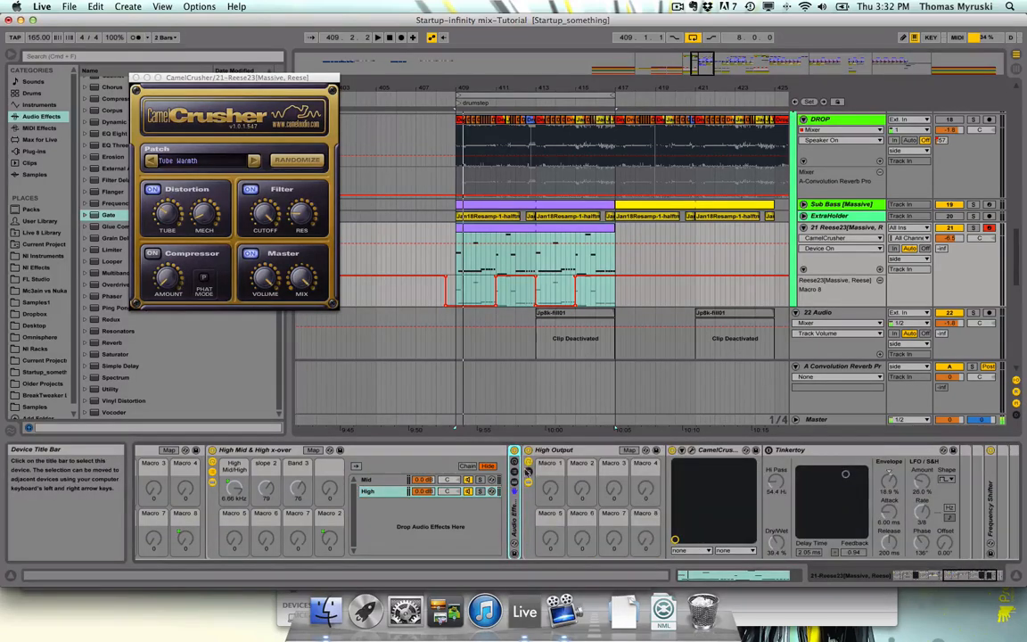
scroll(584, 451, "right", 2)
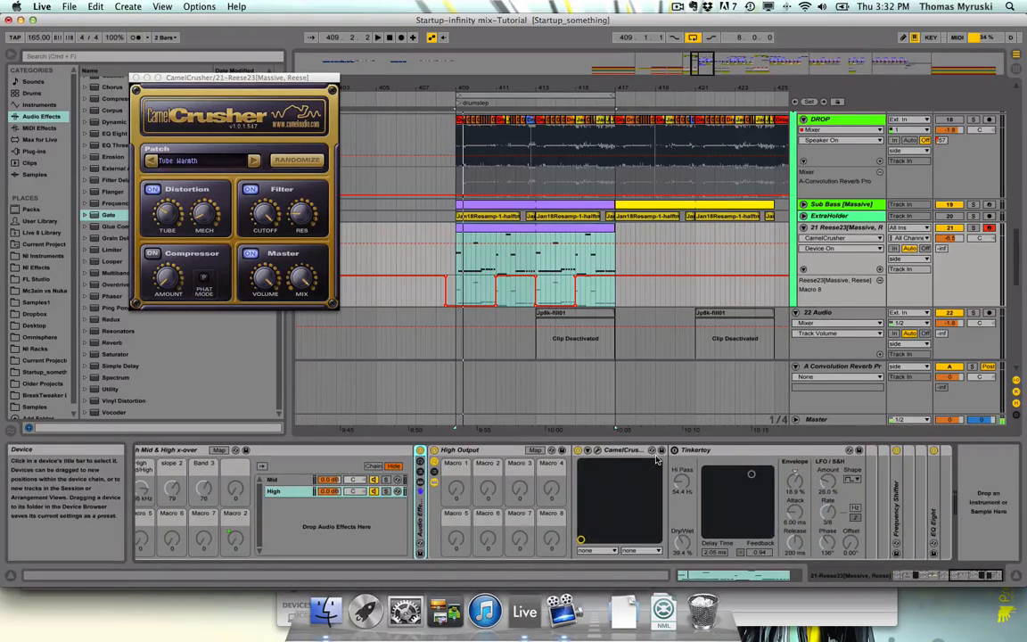
left_click(458, 452)
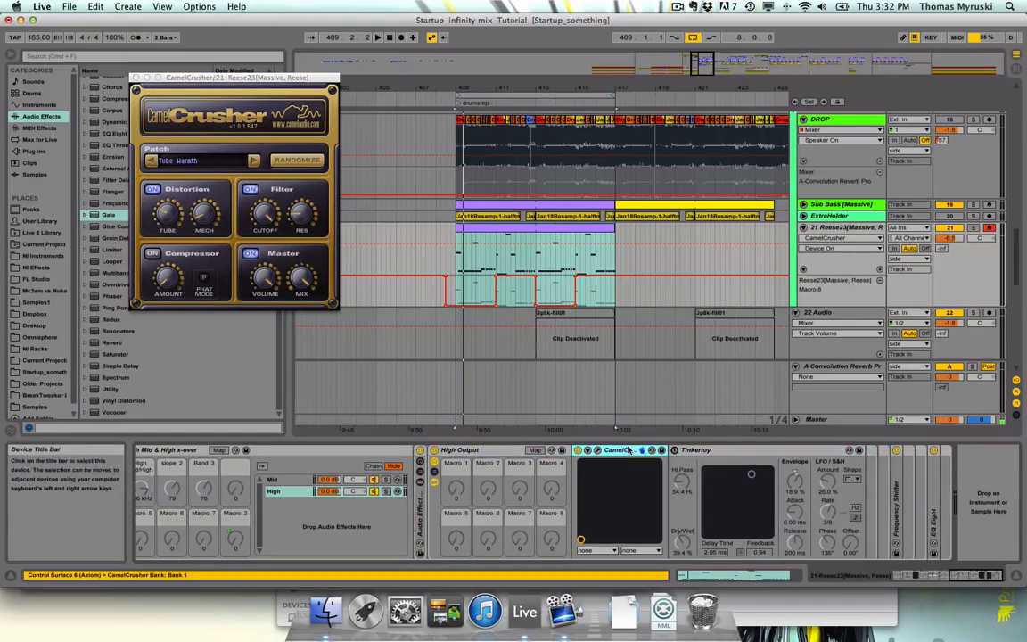
- Compare the devices in the Mid and High chains of the High Mid & High x-over rack, selecting the High Mid Output rack
left_click(623, 450)
left_click(303, 481)
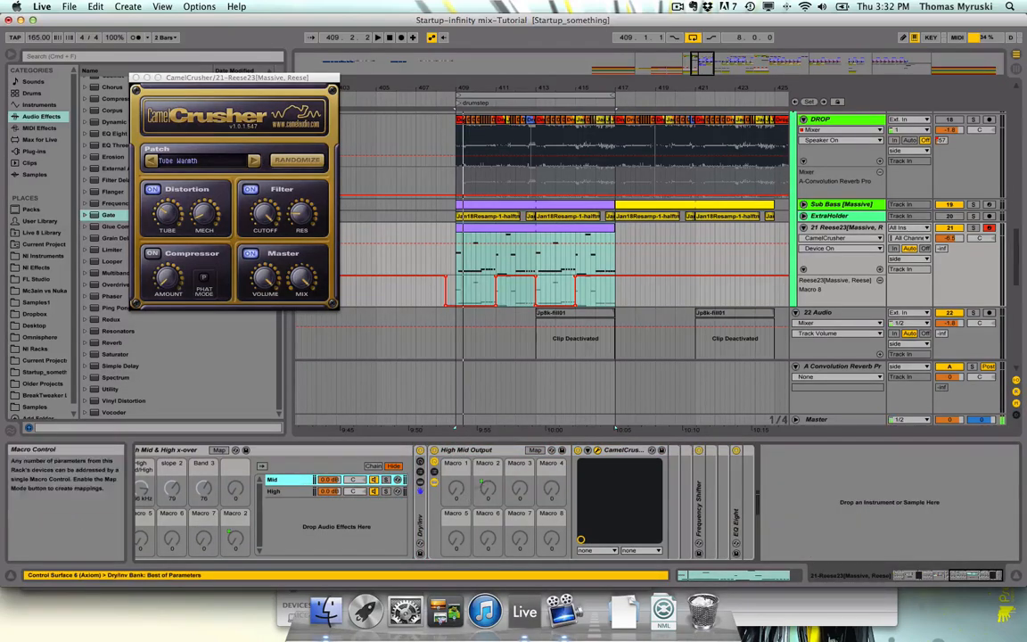
left_click(464, 452)
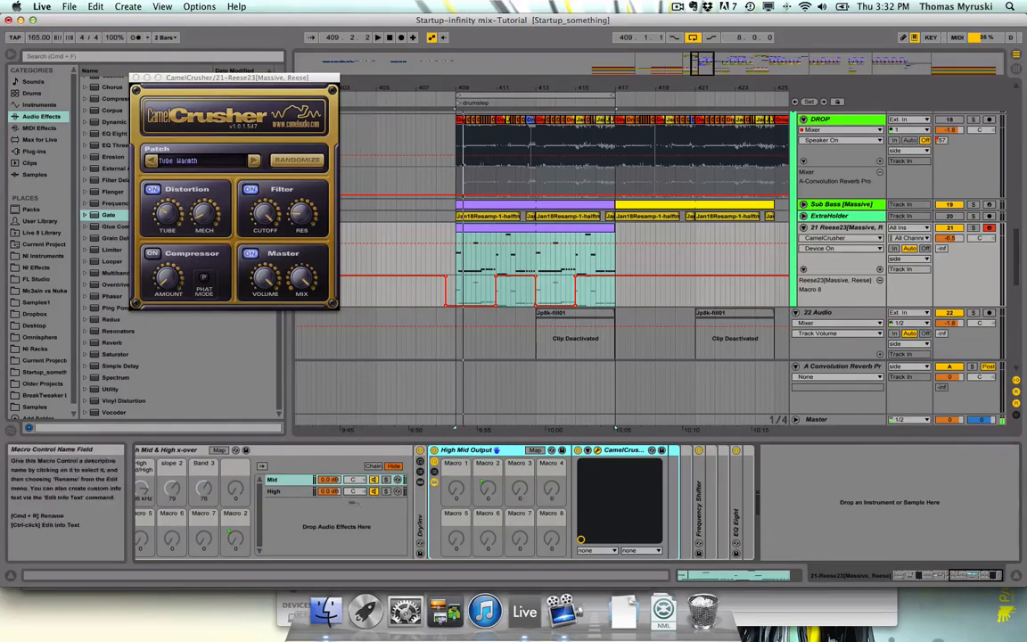
left_click(327, 494)
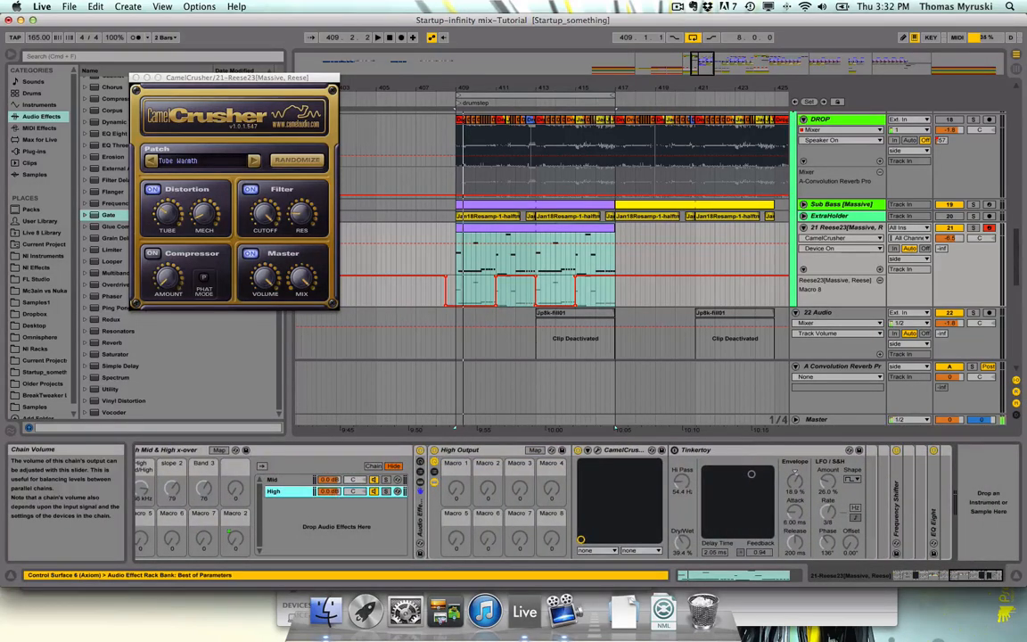
- Open the High chain's CamelCrusher, move its window beside the other one, and bypass and re-enable the device to compare the sound
left_click(599, 451)
left_click_drag(280, 80, 413, 100)
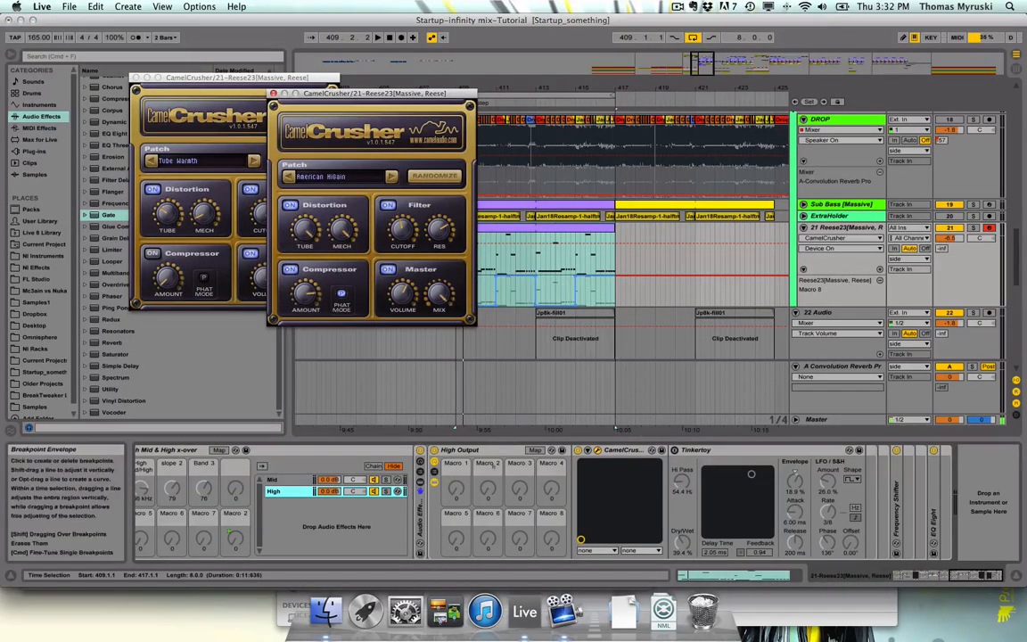
left_click(580, 452)
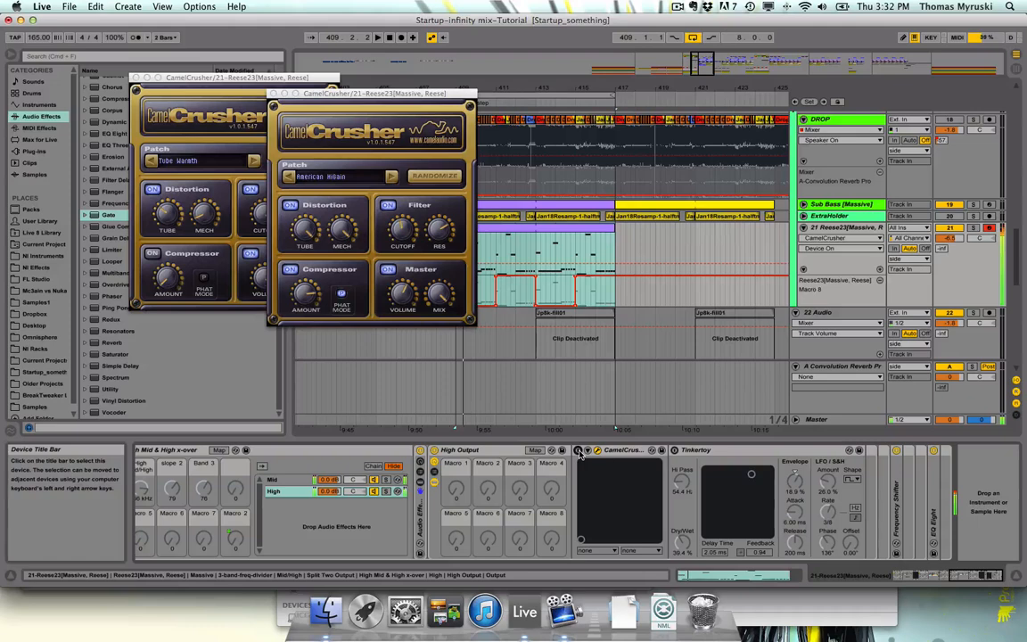
left_click(579, 452)
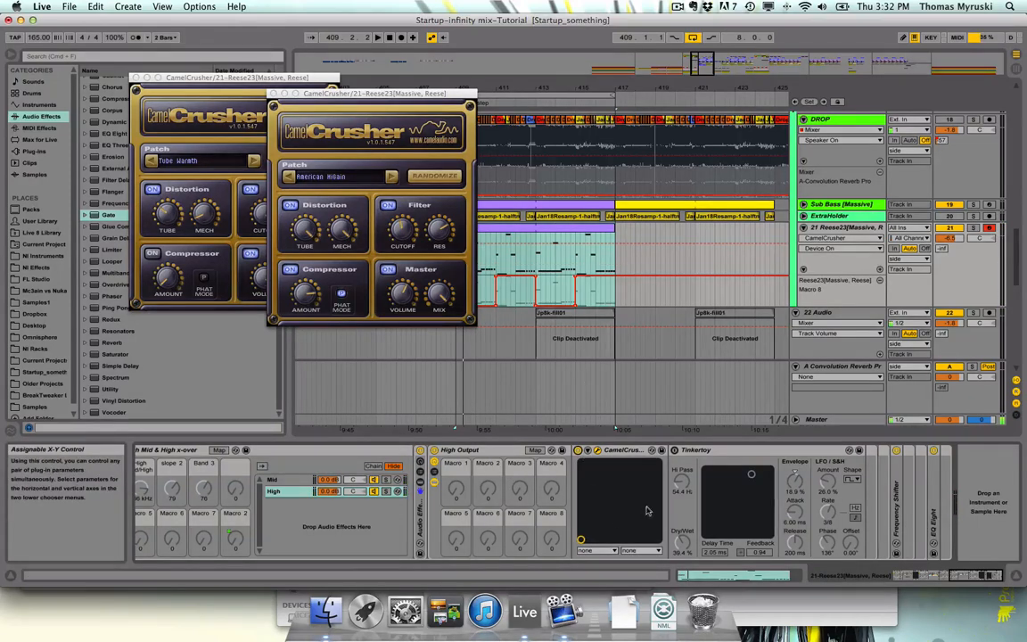
left_click(578, 450)
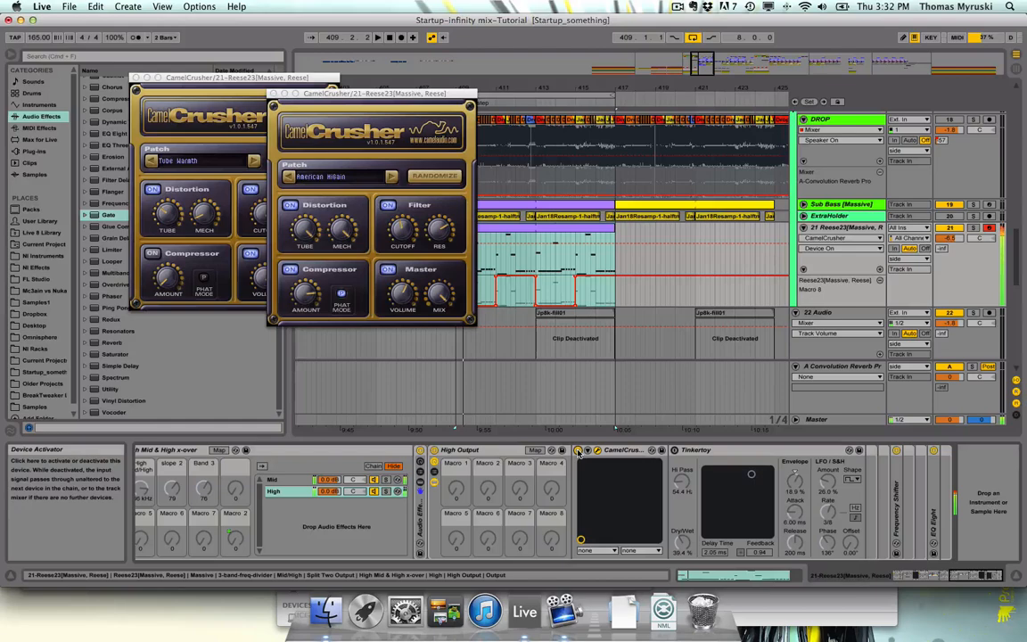
left_click(578, 450)
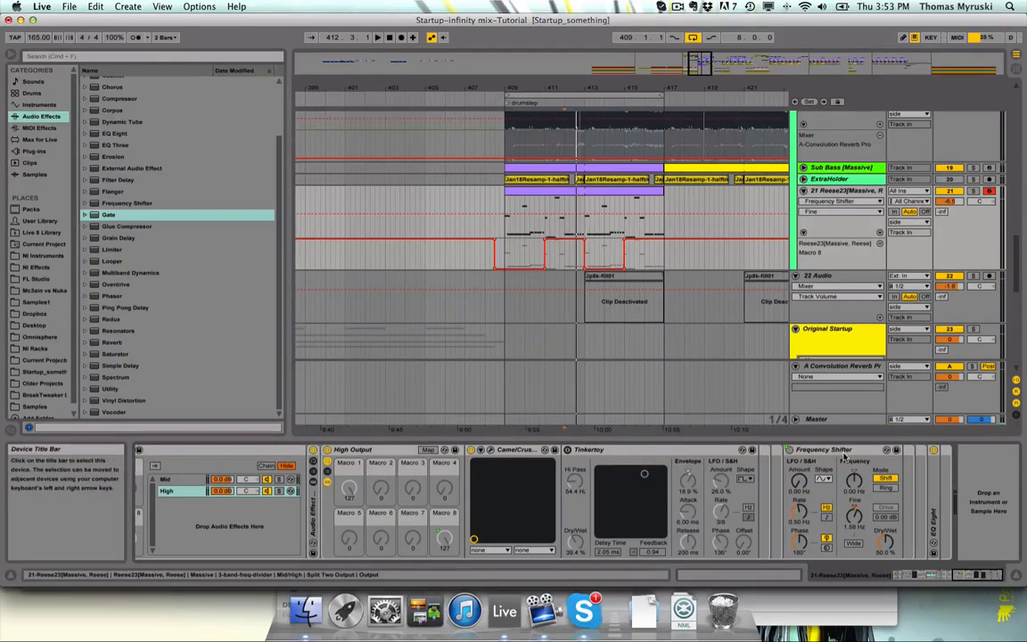
- Play the drumstep section from bar 409 to hear the Frequency Shifter's effect on the Reese, and stop playback
scroll(830, 478, "left", 3)
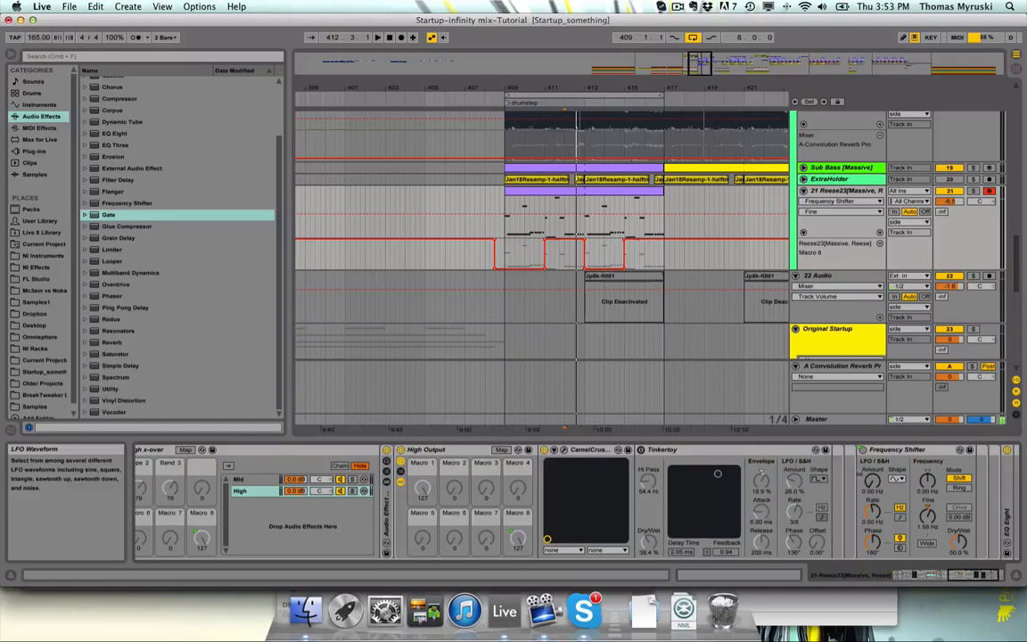
scroll(847, 473, "right", 3)
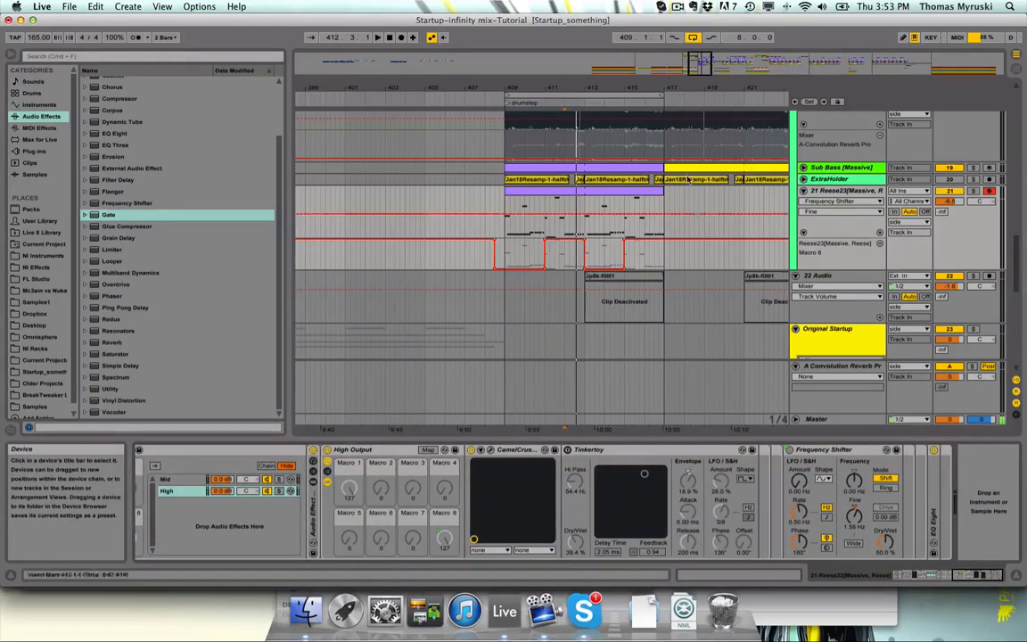
left_click(504, 250)
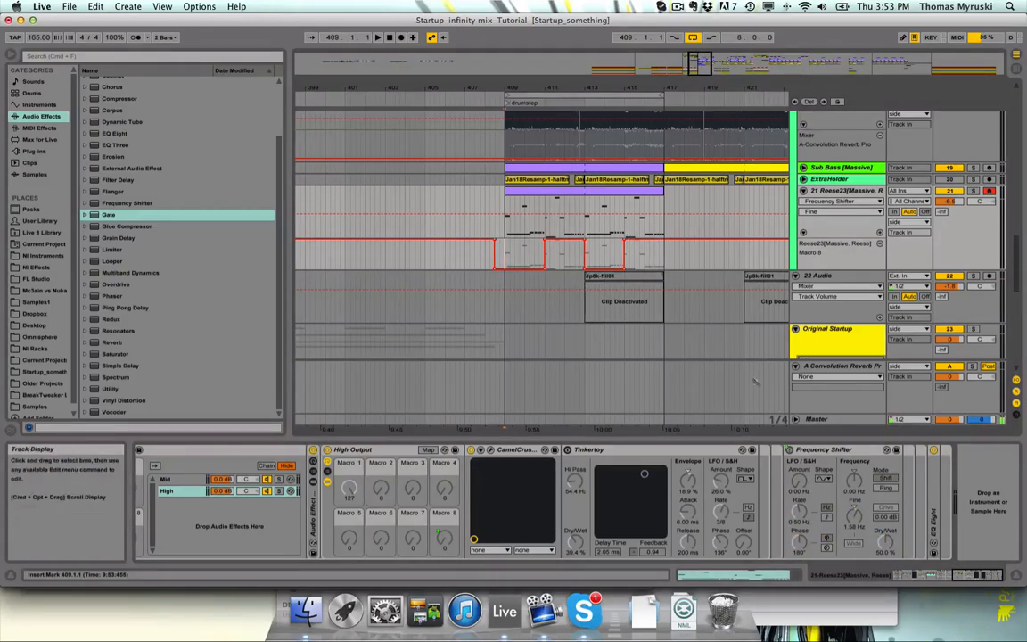
key("space")
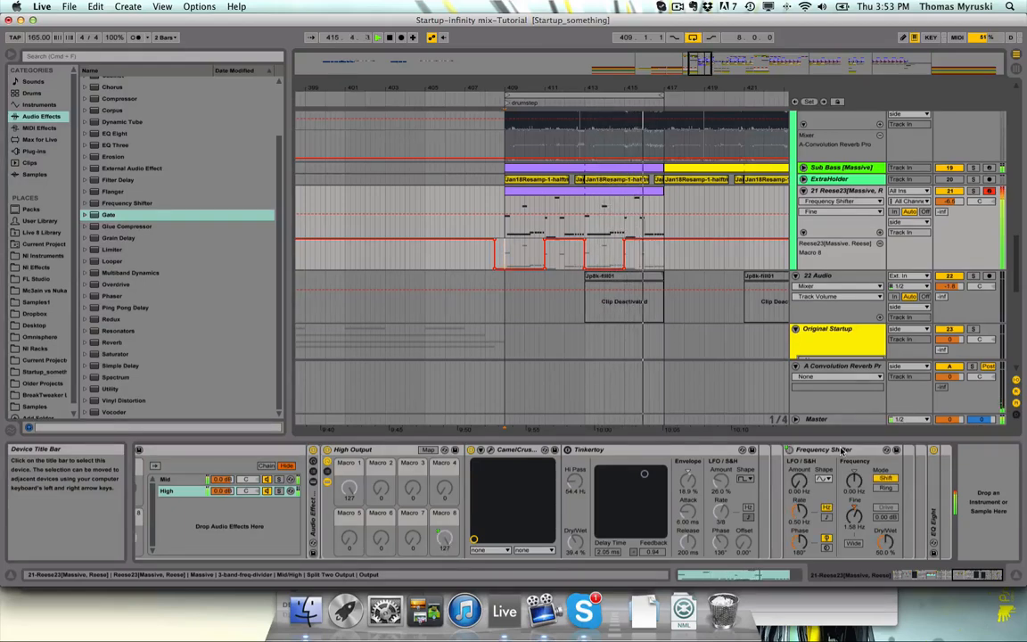
key("space")
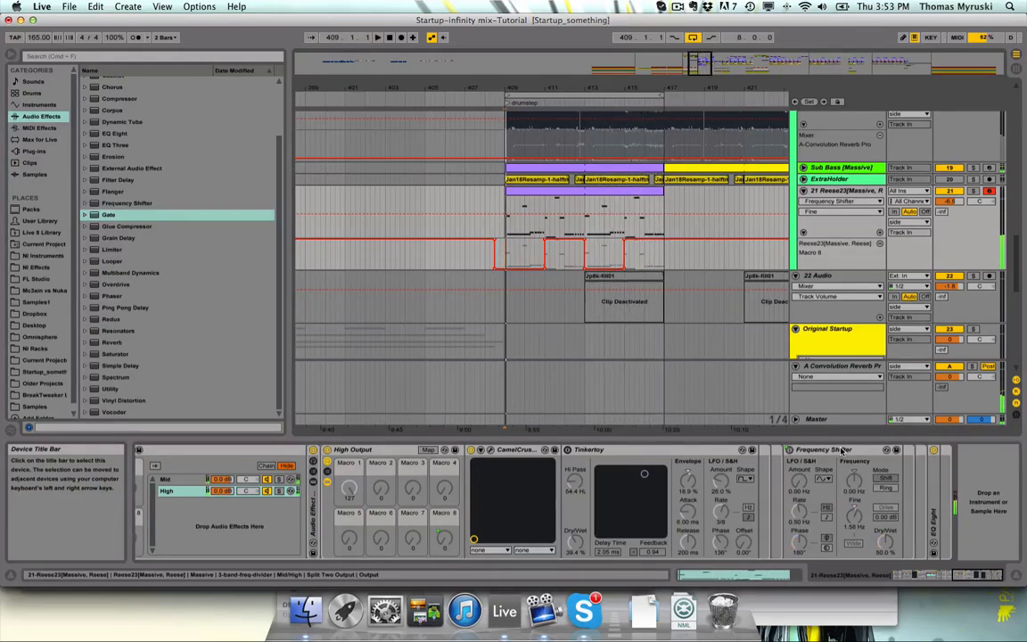
- Place the insert marker at bar 411 in the Reese23 track and set the Frequency Shifter's Fine frequency to 0.61 Hz
right_click(842, 451)
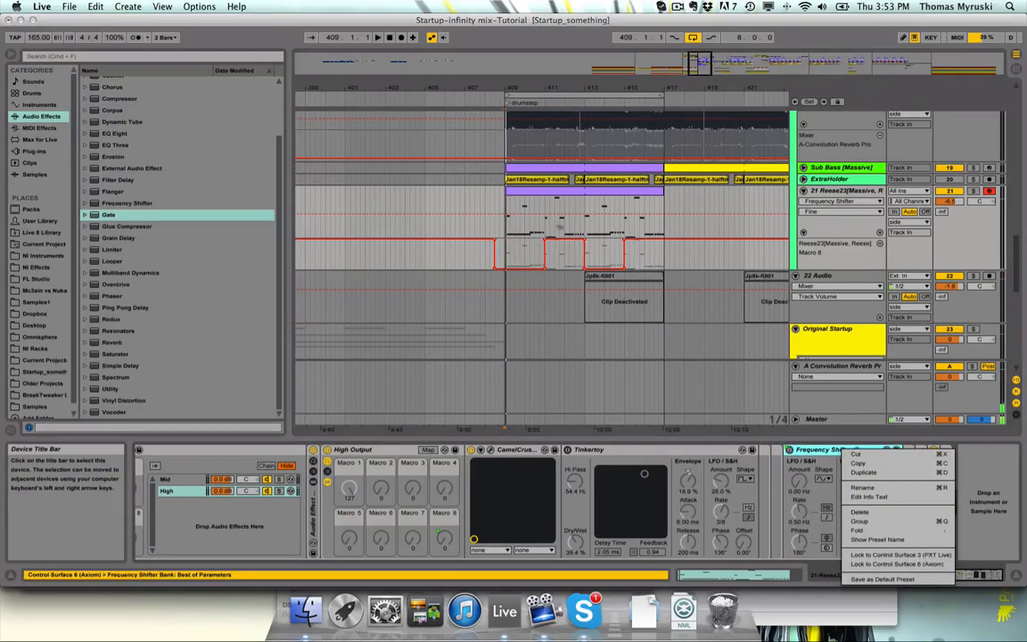
left_click(560, 226)
left_click(545, 223)
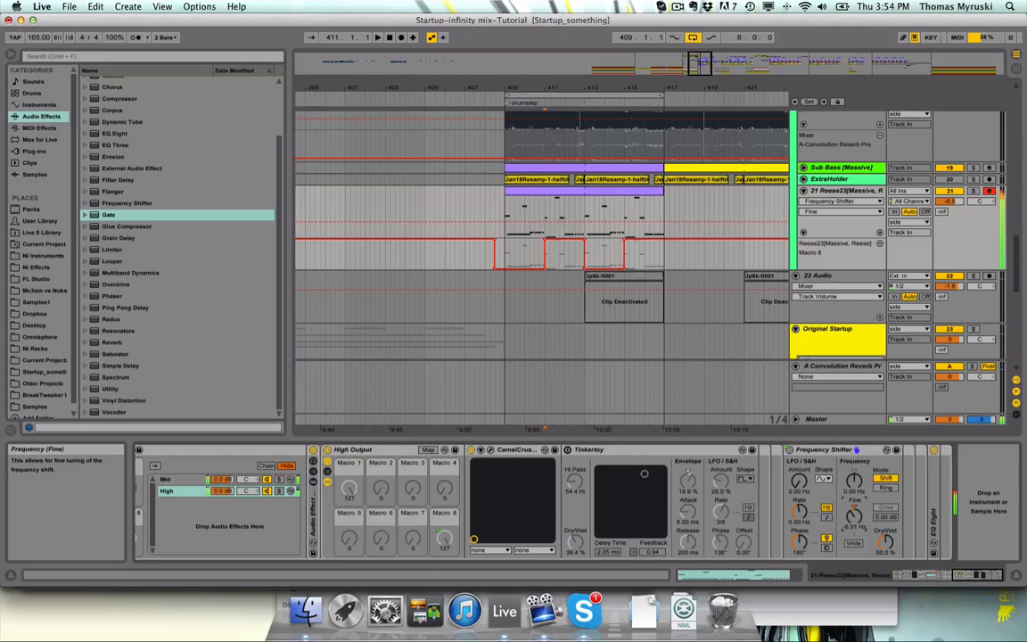
left_click_drag(855, 515, 857, 522)
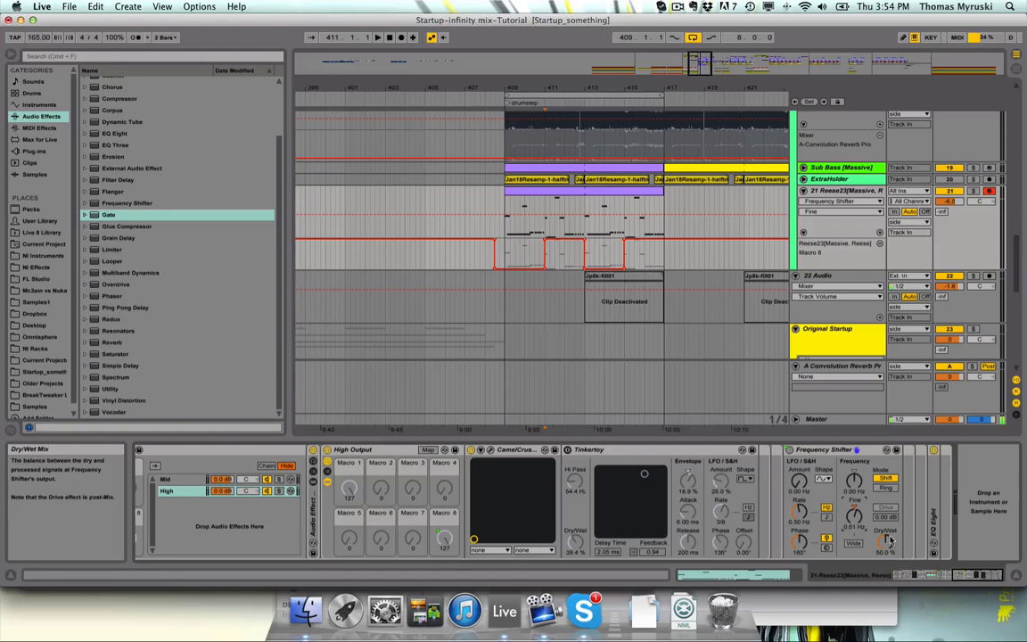
- Enable Wide on the Frequency Shifter and set its Spread to 2.60 Hz
left_click(854, 482)
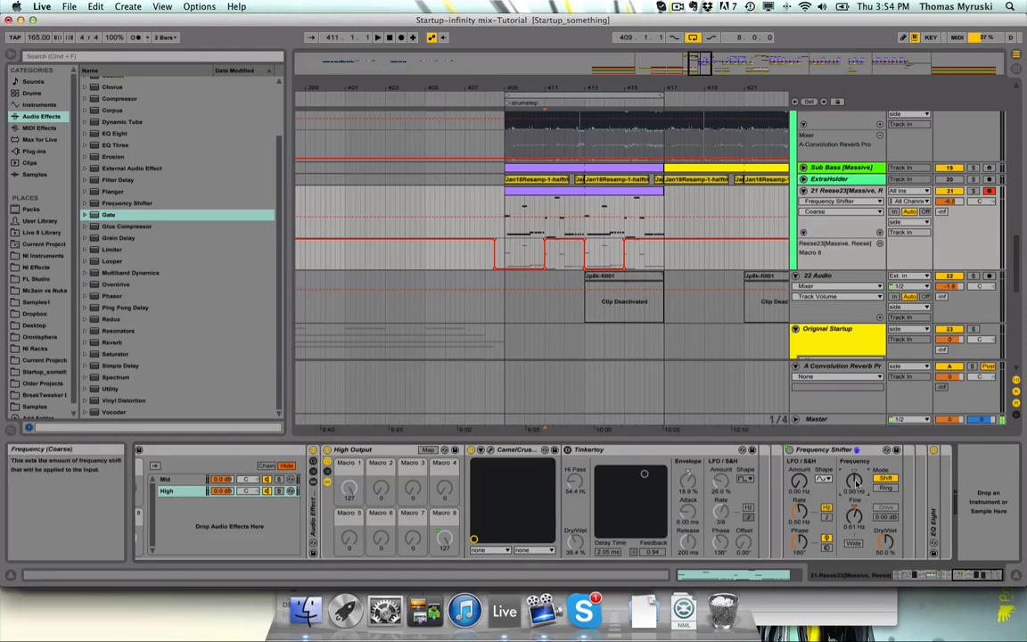
left_click(856, 512)
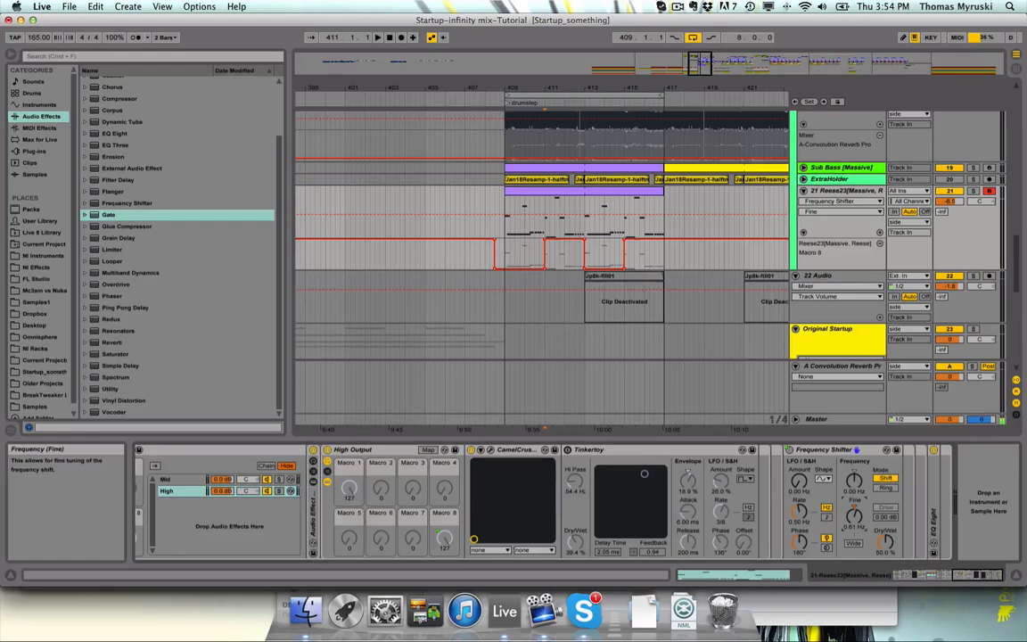
left_click(855, 543)
left_click_drag(858, 519, 857, 495)
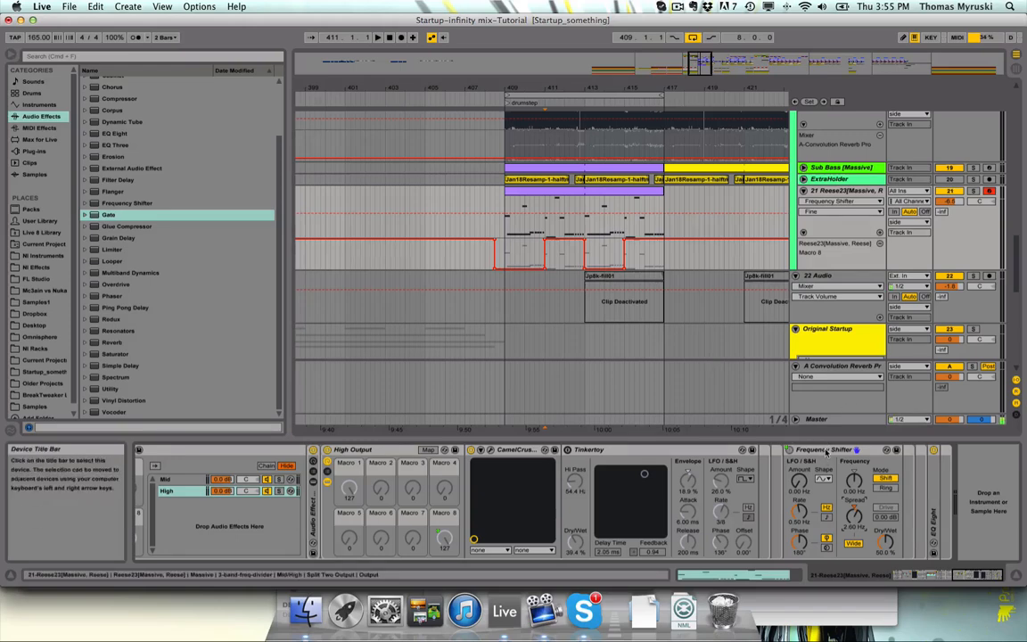
left_click(827, 451)
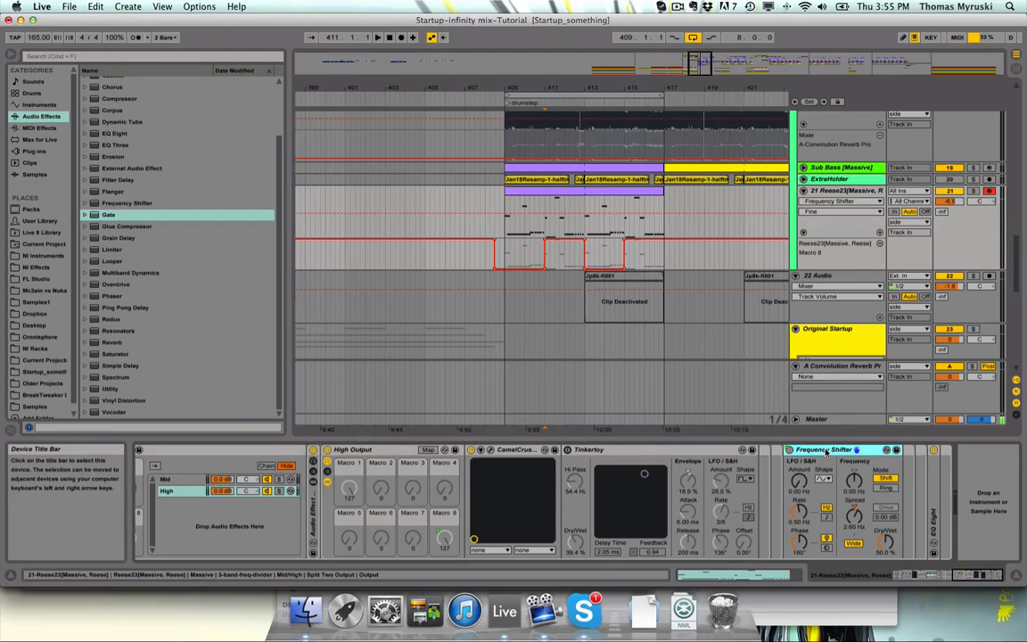
- Examine how the Split Two Output rack encloses the High Mid & High x-over, High Output and Tinkertoy devices ahead of the Frequency Shifter
scroll(502, 495, "left", 5)
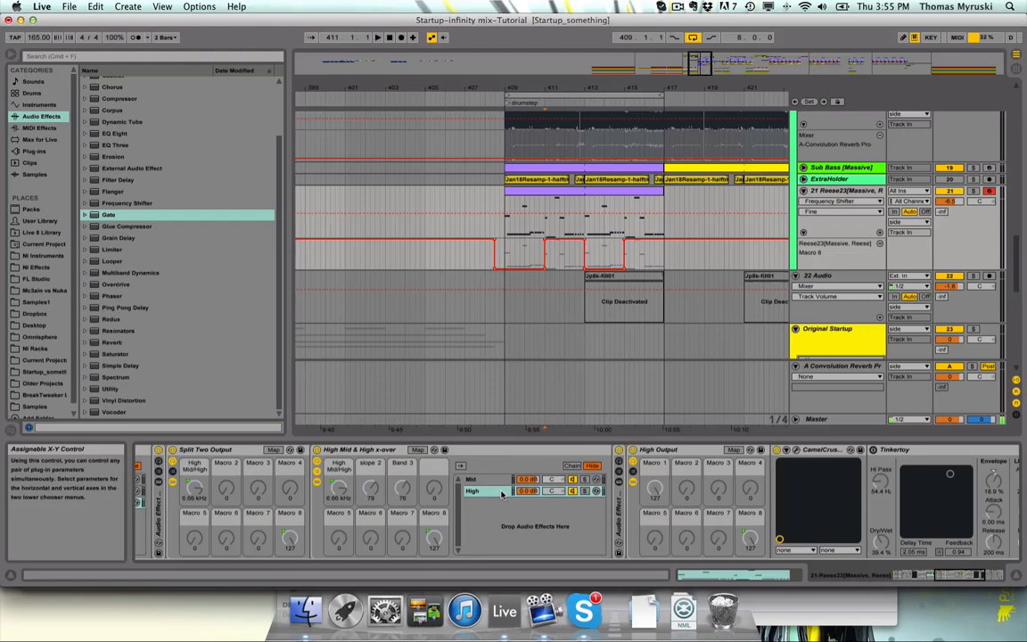
left_click(375, 453)
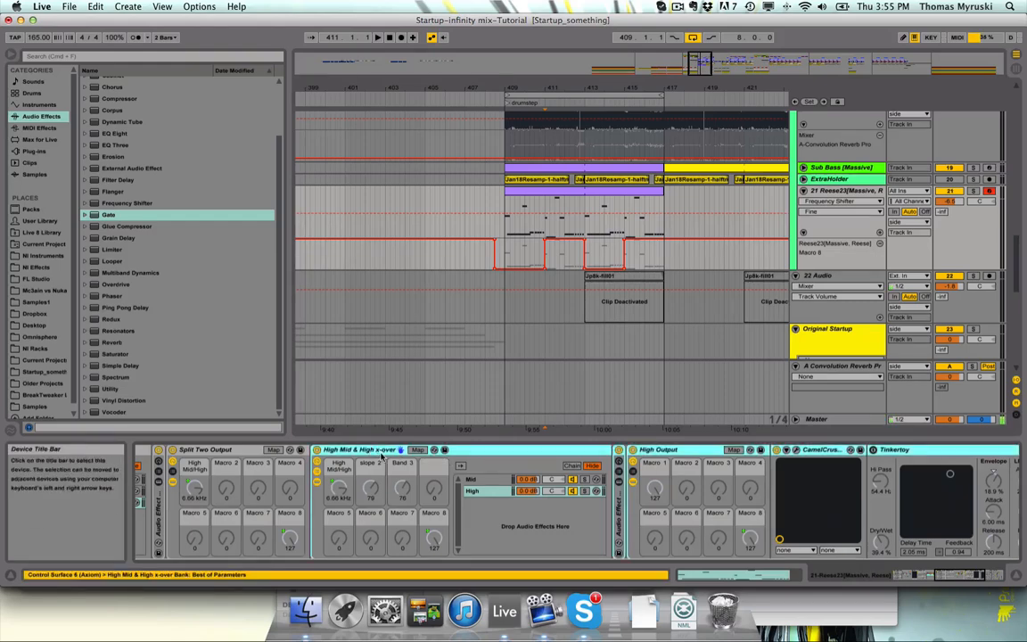
scroll(571, 494, "right", 5)
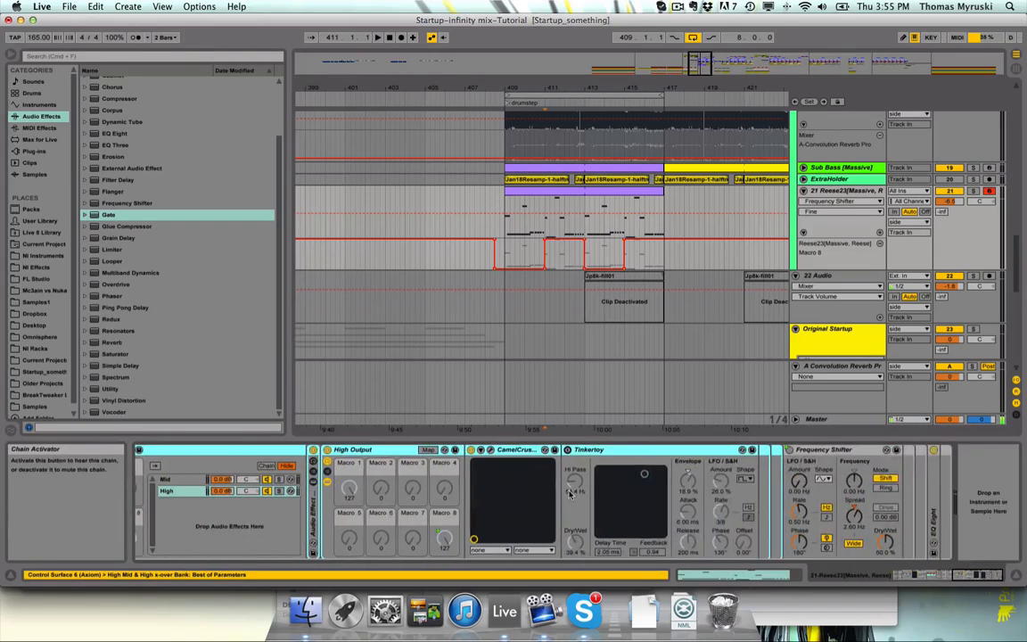
scroll(571, 493, "left", 5)
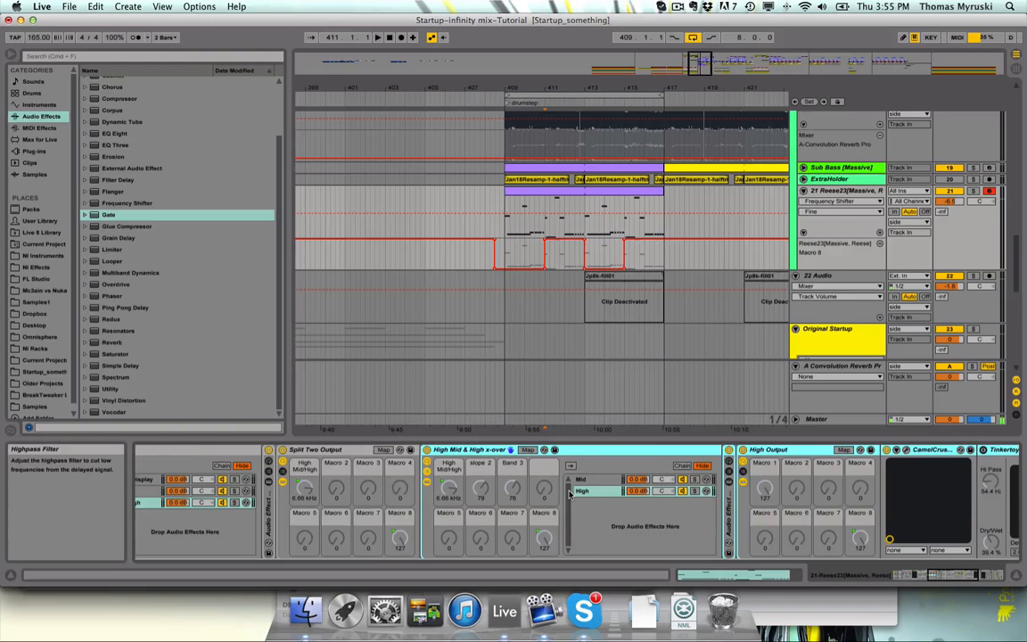
scroll(570, 495, "left", 3)
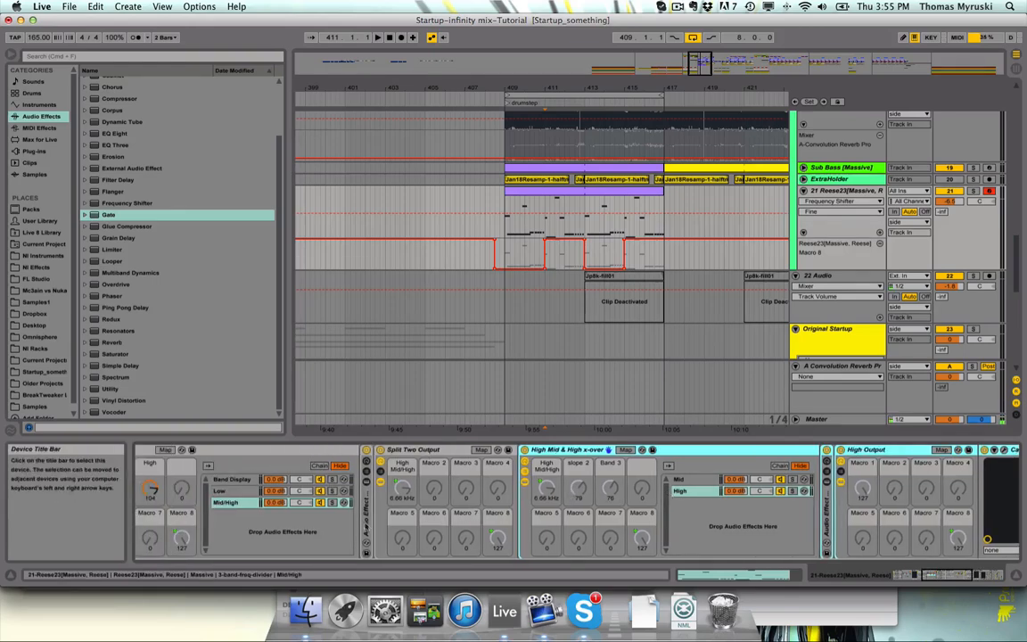
scroll(409, 453, "right", 5)
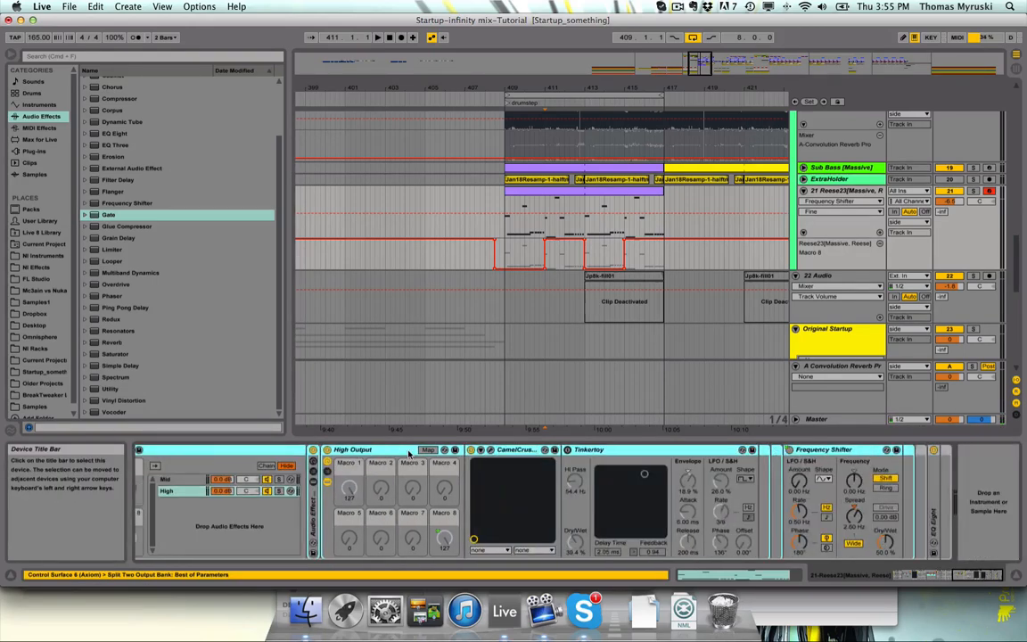
scroll(408, 452, "left", 8)
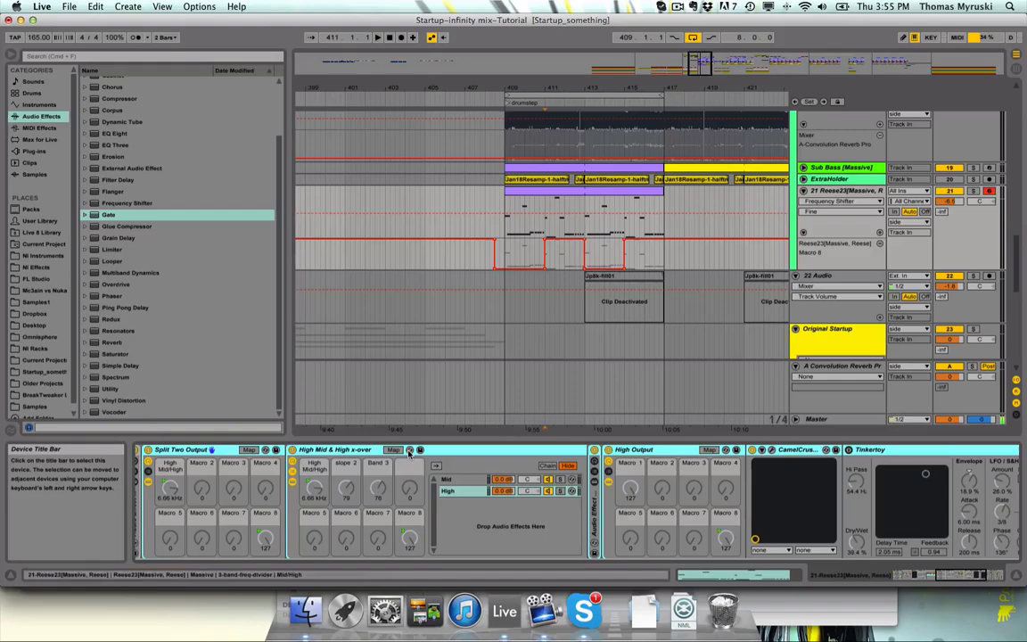
scroll(259, 460, "left", 4)
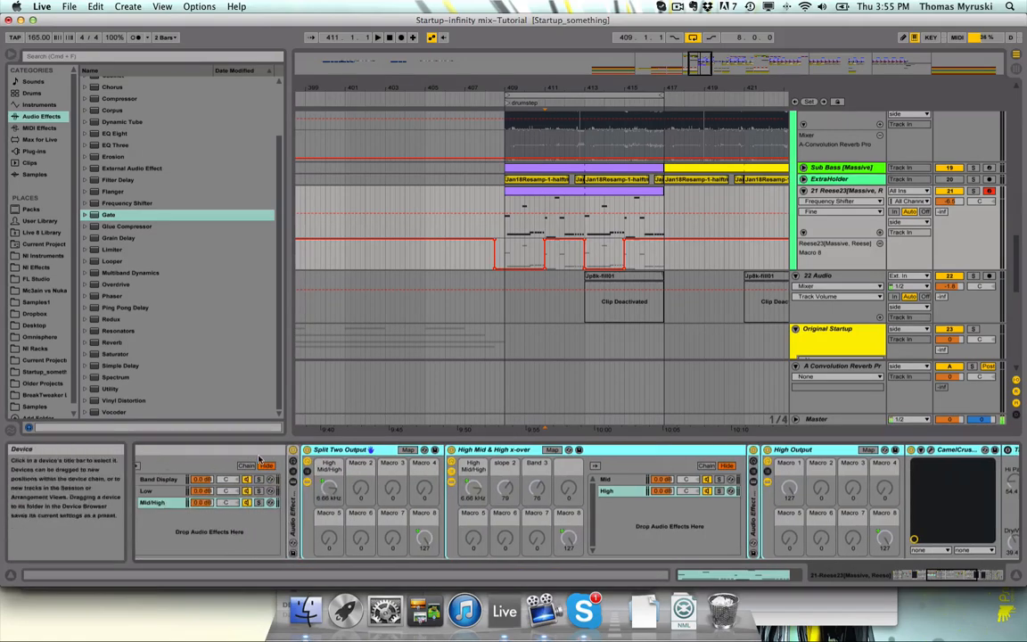
scroll(460, 469, "right", 5)
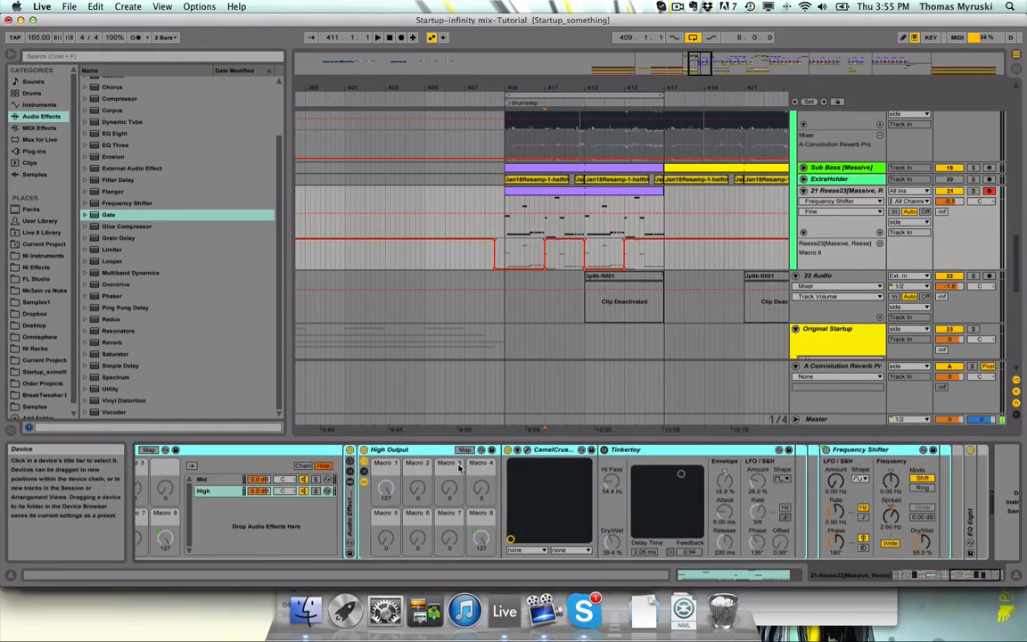
scroll(459, 468, "right", 1)
scroll(834, 475, "left", 10)
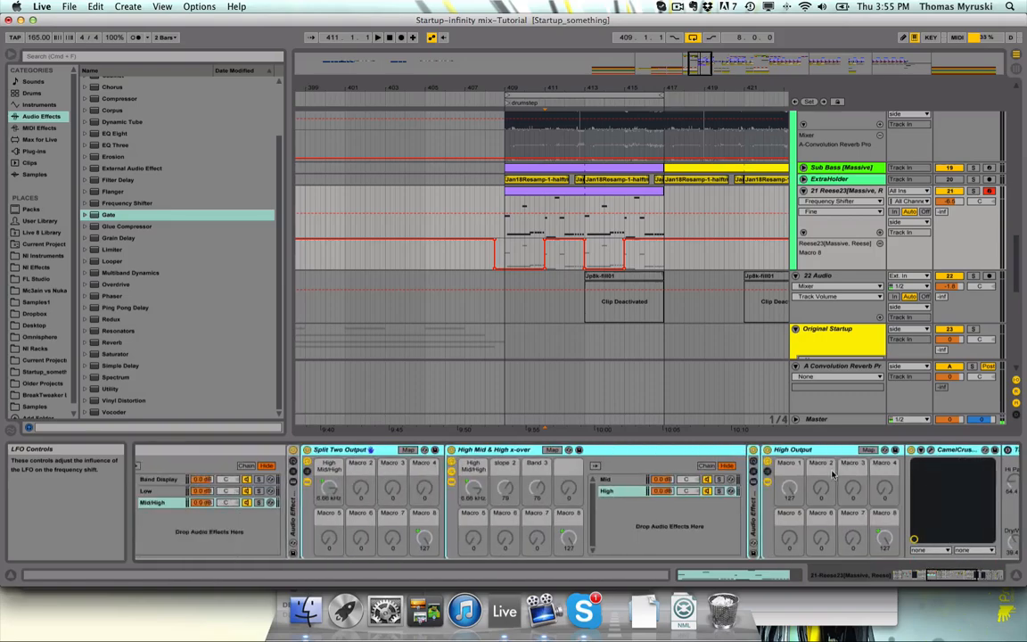
scroll(834, 476, "right", 5)
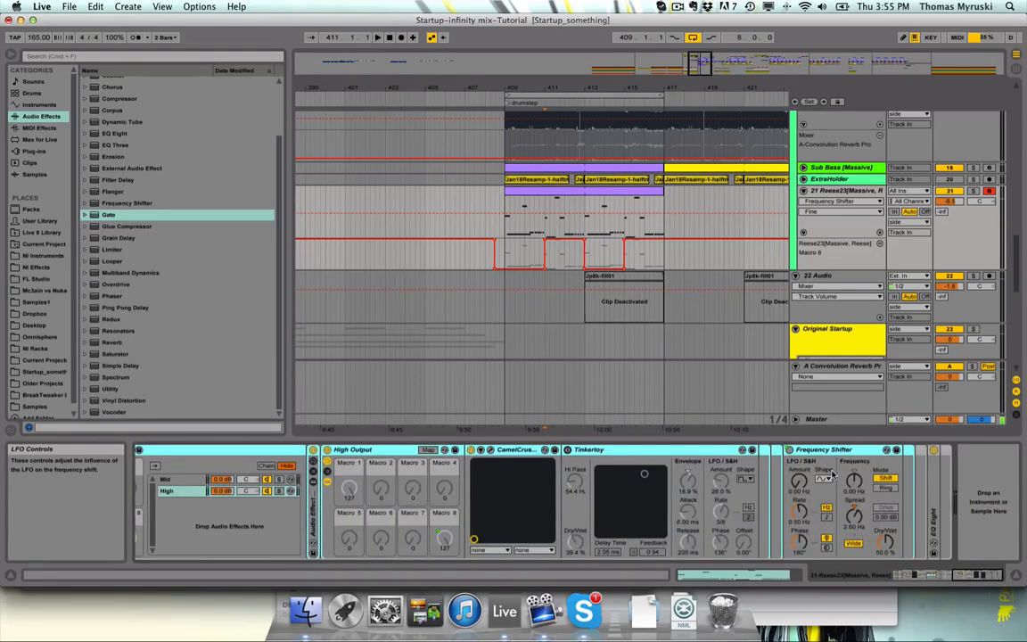
scroll(834, 476, "left", 5)
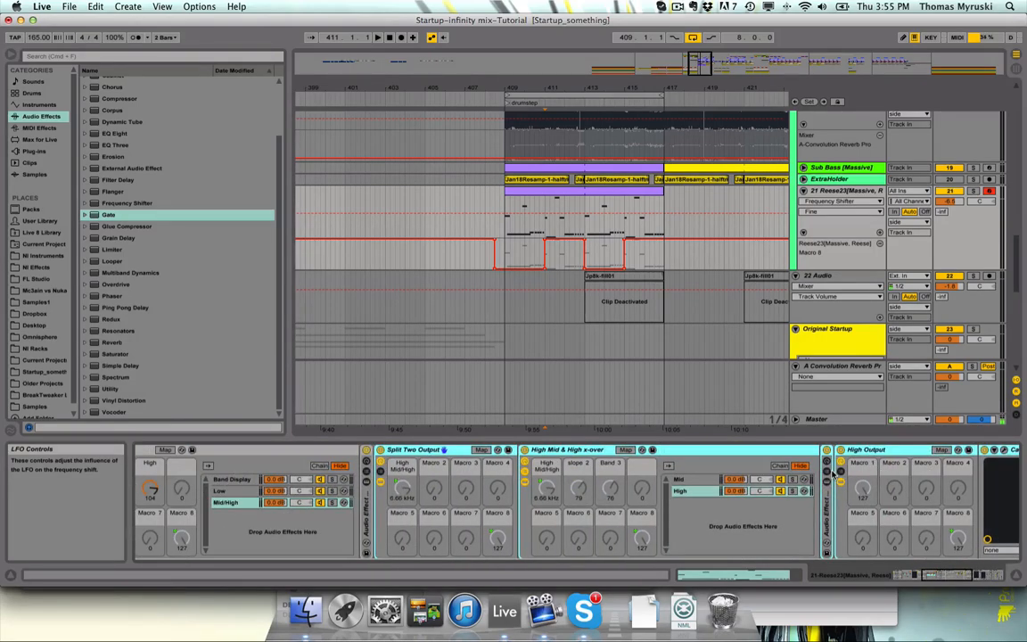
scroll(832, 472, "right", 5)
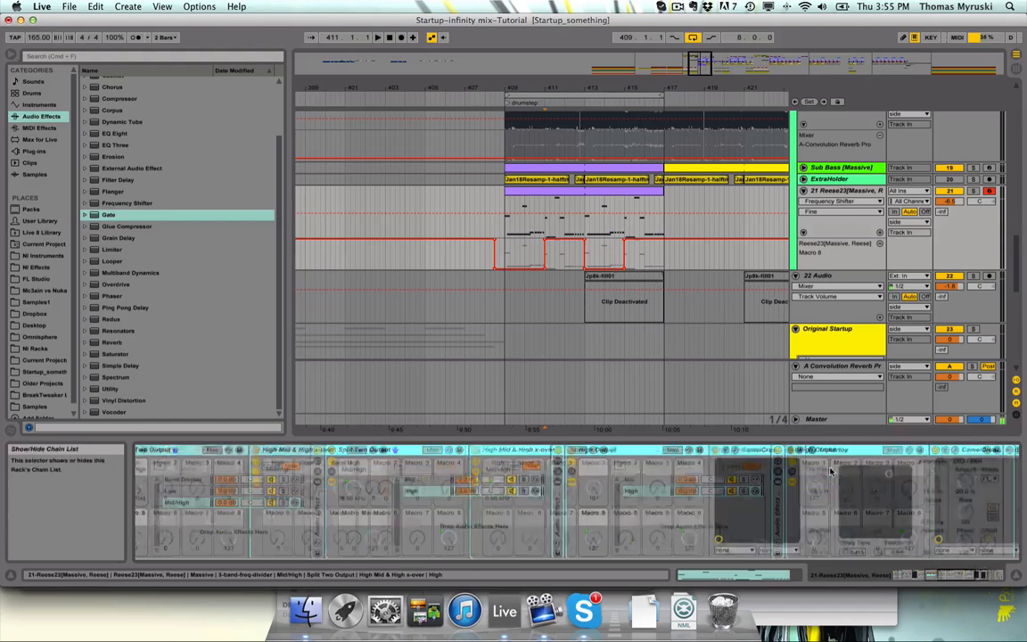